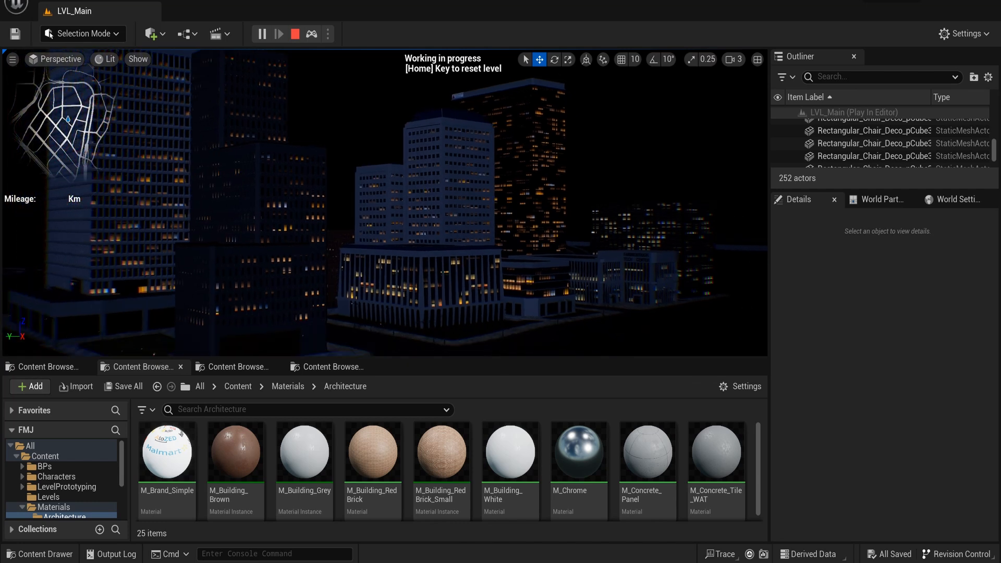
- Stop the play session and open the M_Window material from the Architecture materials folder
{"action": "left_click", "coordinate": [295, 34]}
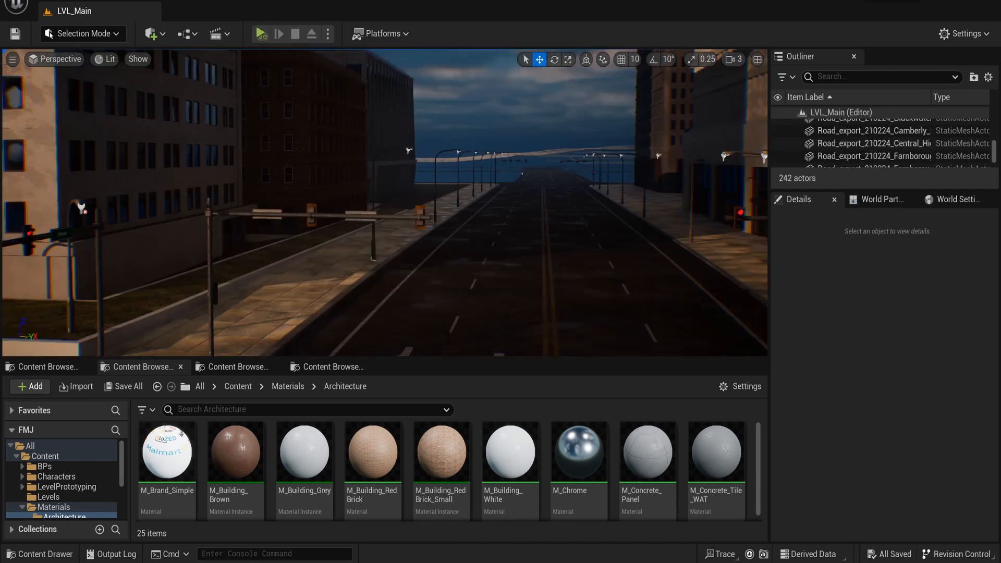
{"action": "right_click_drag", "start_coordinate": [385, 203], "coordinate": [358, 208]}
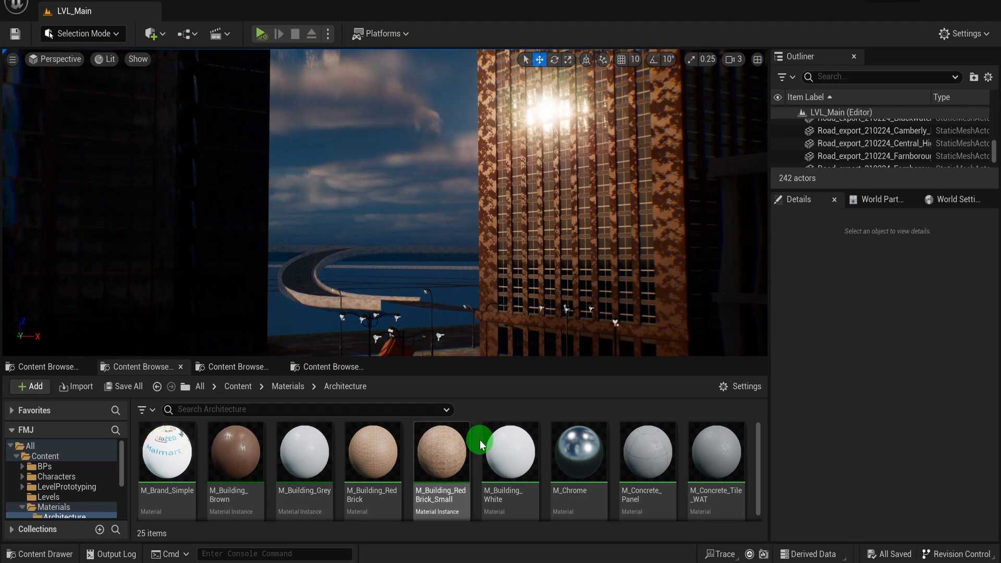
{"action": "scroll", "coordinate": [485, 443], "scroll_direction": "down", "scroll_amount": 3}
{"action": "scroll", "coordinate": [469, 451], "scroll_direction": "down", "scroll_amount": 2}
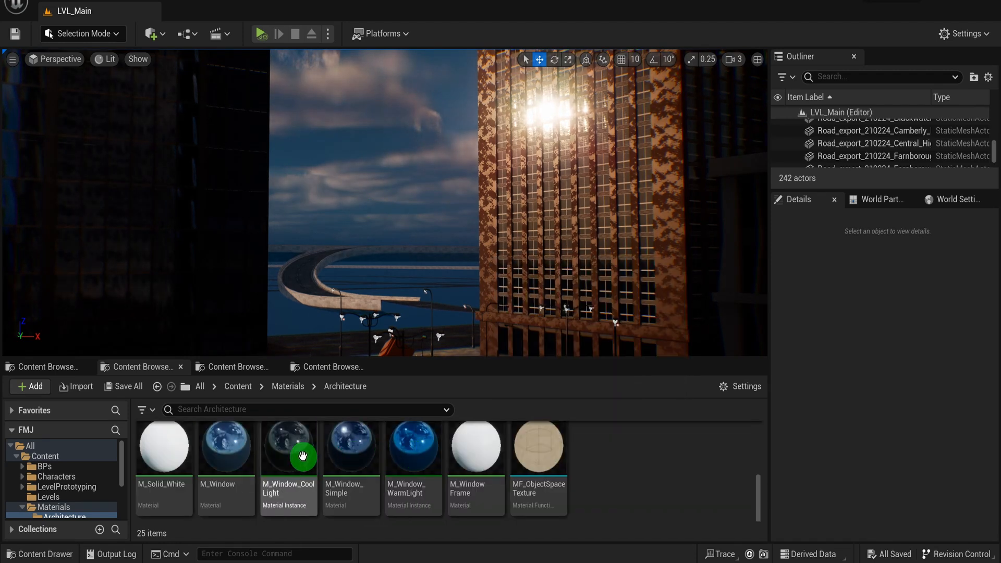
{"action": "double_click", "coordinate": [233, 446]}
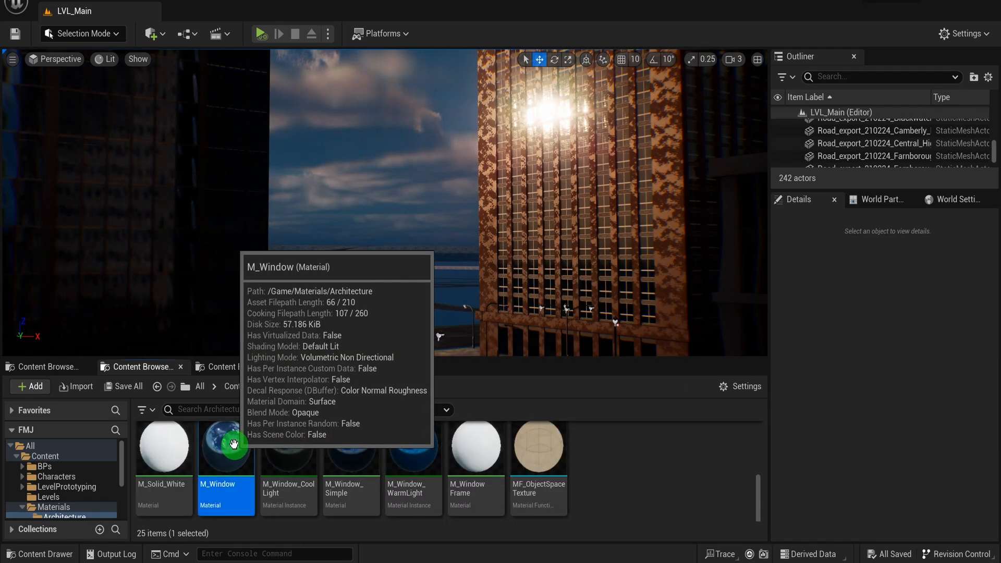
- Find the InteriorCubemap node in the M_Window graph and open its material function
{"action": "scroll", "coordinate": [318, 323], "scroll_direction": "down", "scroll_amount": 8}
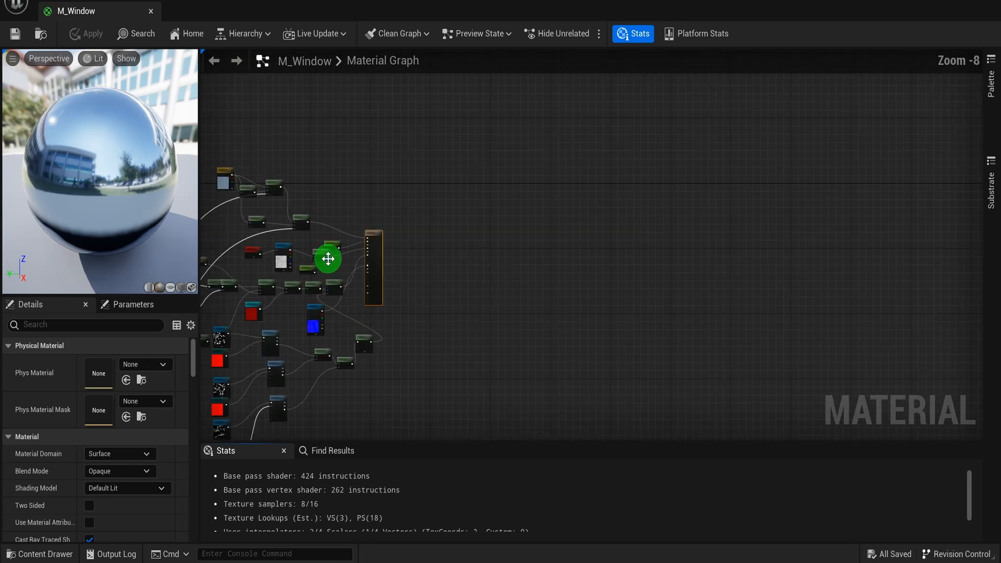
{"action": "scroll", "coordinate": [401, 313], "scroll_direction": "up", "scroll_amount": 4}
{"action": "right_click_drag", "start_coordinate": [401, 309], "coordinate": [636, 198]}
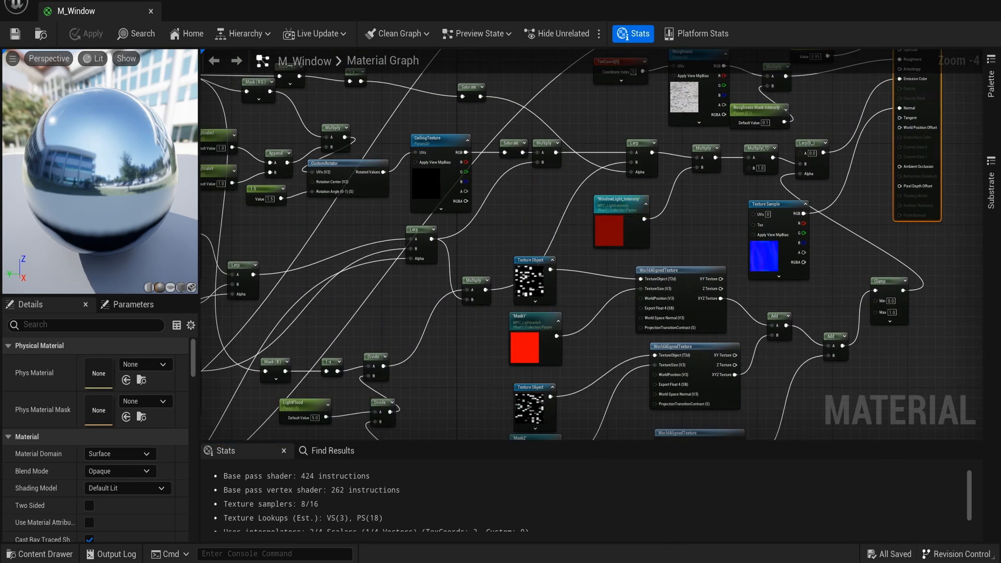
{"action": "right_click_drag", "start_coordinate": [535, 173], "coordinate": [711, 240]}
{"action": "right_click_drag", "start_coordinate": [535, 165], "coordinate": [551, 194]}
{"action": "scroll", "coordinate": [500, 163], "scroll_direction": "up", "scroll_amount": 4}
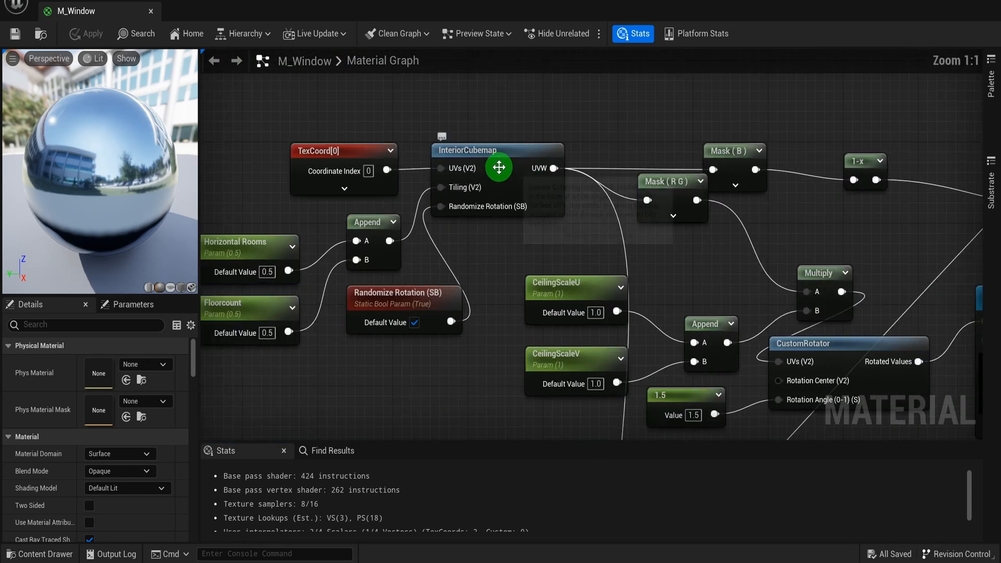
{"action": "left_click", "coordinate": [506, 180]}
{"action": "double_click", "coordinate": [487, 205]}
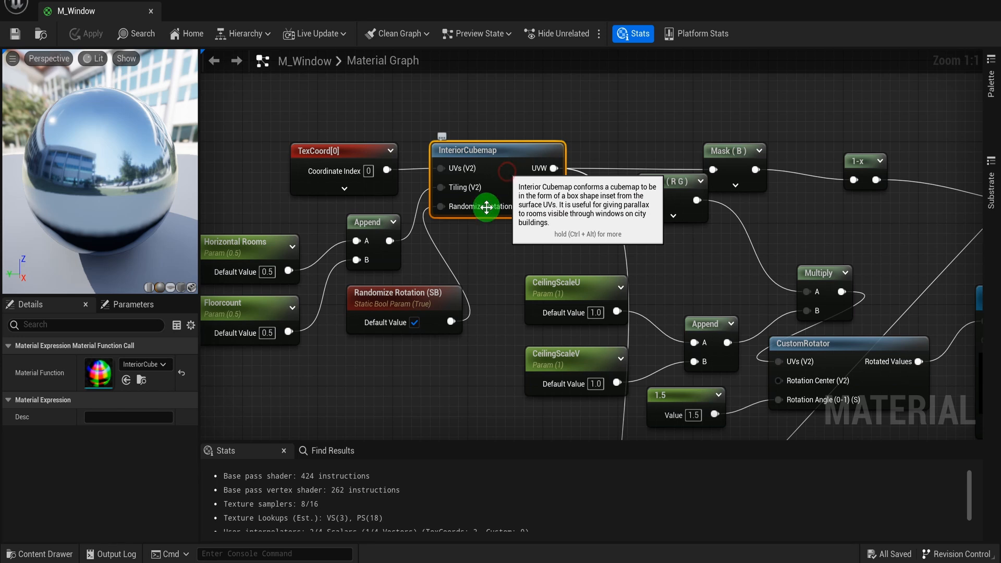
- Examine the node network inside the InteriorCubemap function, and close the function
{"action": "right_click_drag", "start_coordinate": [373, 212], "coordinate": [665, 190]}
{"action": "scroll", "coordinate": [453, 178], "scroll_direction": "down", "scroll_amount": 2}
{"action": "right_click_drag", "start_coordinate": [449, 176], "coordinate": [552, 185]}
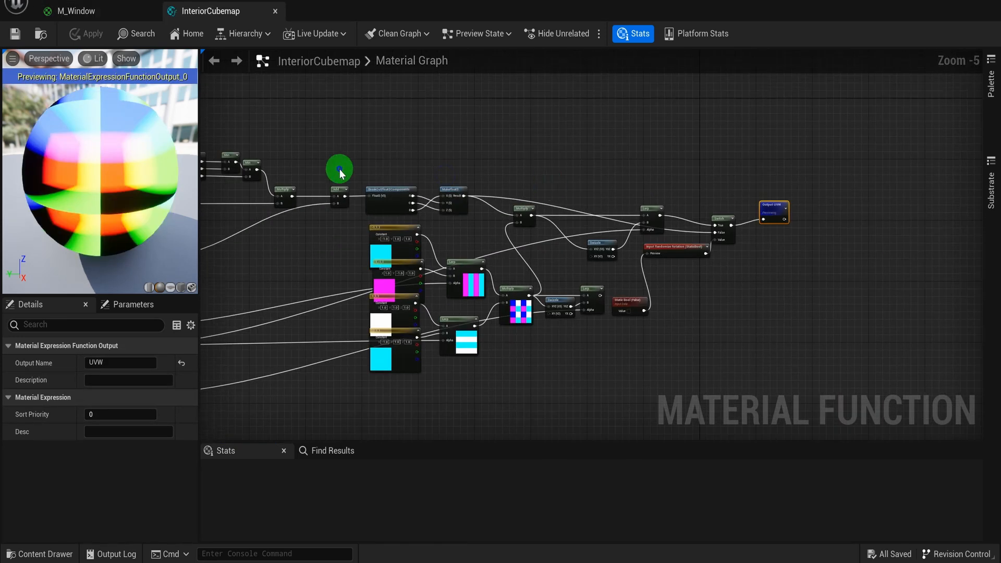
{"action": "right_click_drag", "start_coordinate": [279, 175], "coordinate": [542, 169]}
{"action": "scroll", "coordinate": [440, 161], "scroll_direction": "down", "scroll_amount": 1}
{"action": "scroll", "coordinate": [427, 183], "scroll_direction": "up", "scroll_amount": 1}
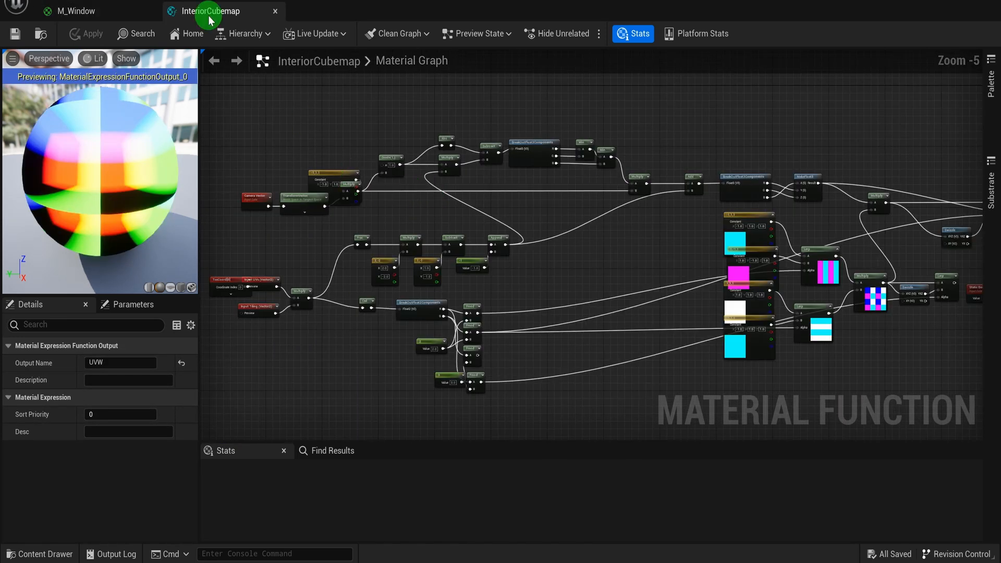
{"action": "left_click", "coordinate": [274, 11]}
- Examine how the InteriorCubemap output passes through the mask and rotator nodes into the CeilingTexture parameter
{"action": "right_click_drag", "start_coordinate": [512, 241], "coordinate": [369, 221]}
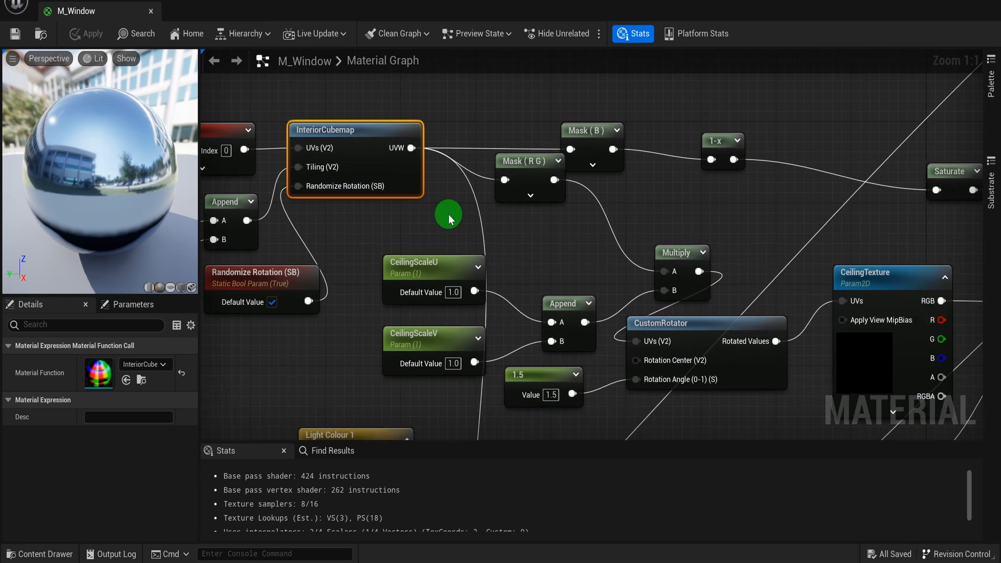
{"action": "right_click_drag", "start_coordinate": [475, 211], "coordinate": [546, 171]}
{"action": "left_click_drag", "start_coordinate": [407, 170], "coordinate": [447, 197]}
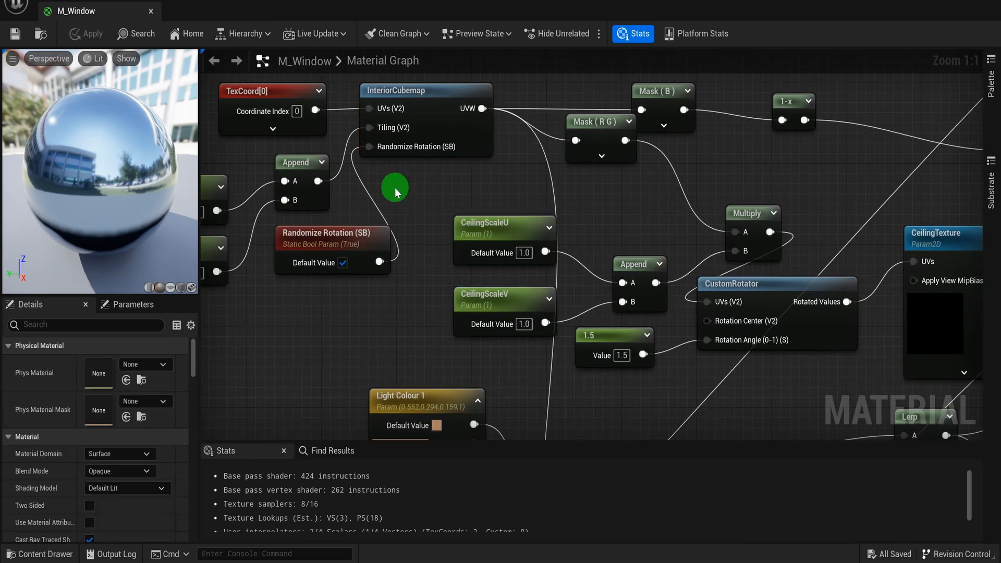
{"action": "right_click_drag", "start_coordinate": [395, 191], "coordinate": [308, 187]}
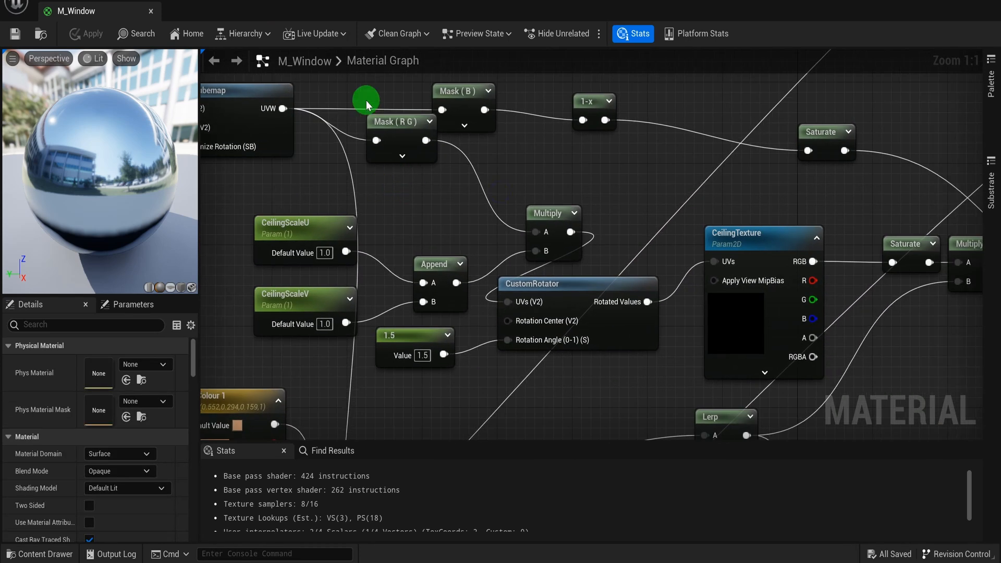
{"action": "right_click_drag", "start_coordinate": [582, 238], "coordinate": [432, 233]}
{"action": "right_click_drag", "start_coordinate": [636, 257], "coordinate": [492, 231]}
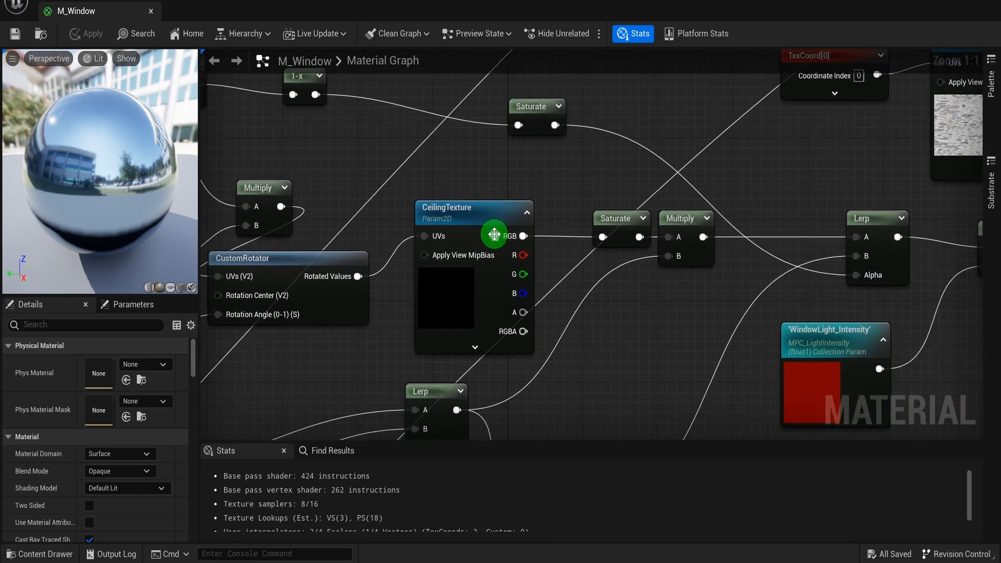
{"action": "left_click", "coordinate": [497, 221]}
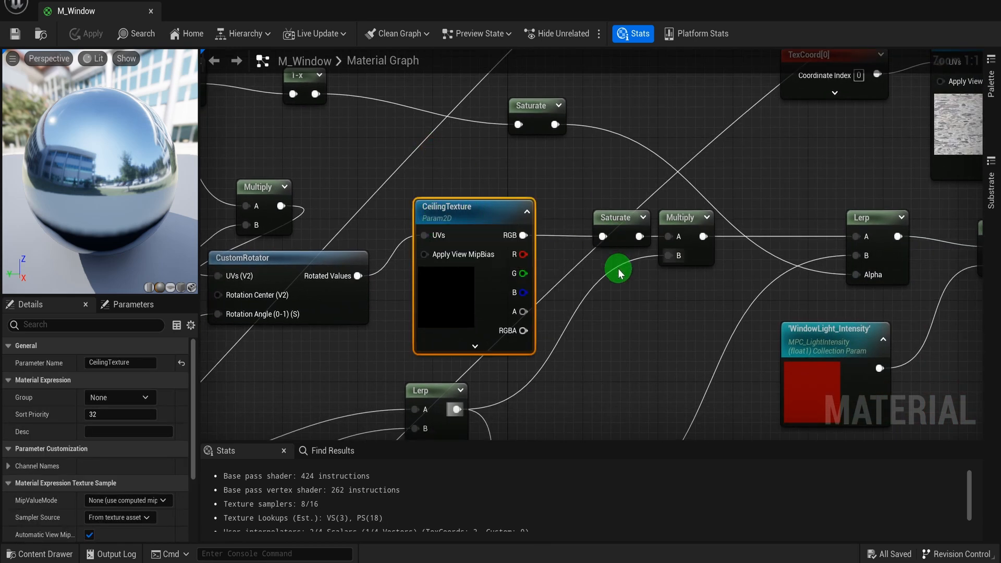
{"action": "scroll", "coordinate": [613, 269], "scroll_direction": "down", "scroll_amount": 2}
{"action": "scroll", "coordinate": [510, 251], "scroll_direction": "up", "scroll_amount": 2}
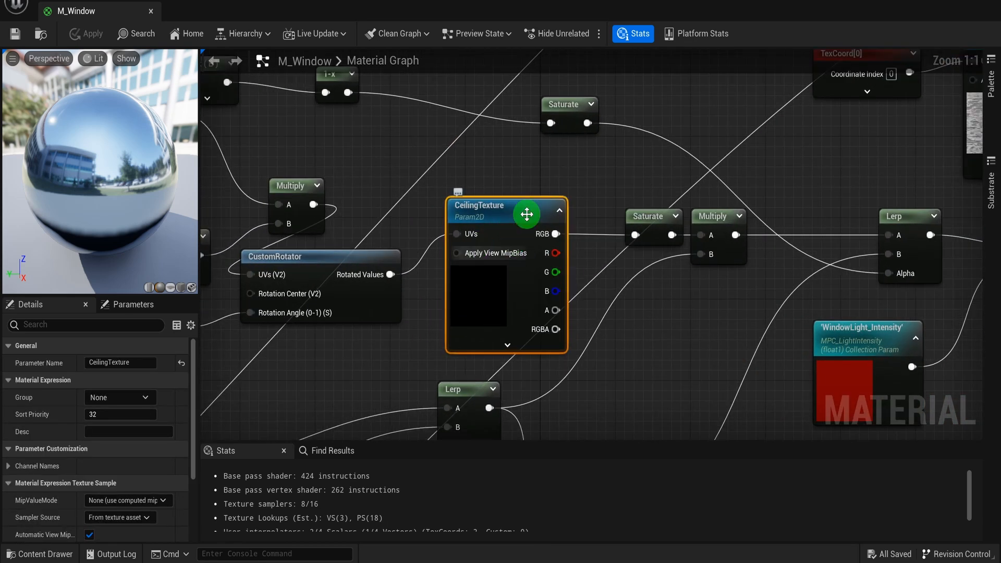
- Follow the CeilingTexture output through the Lerp and Multiply nodes, and inspect the WindowLight_Intensity collection parameter
{"action": "right_click_drag", "start_coordinate": [678, 298], "coordinate": [520, 326]}
{"action": "right_click_drag", "start_coordinate": [574, 310], "coordinate": [466, 331]}
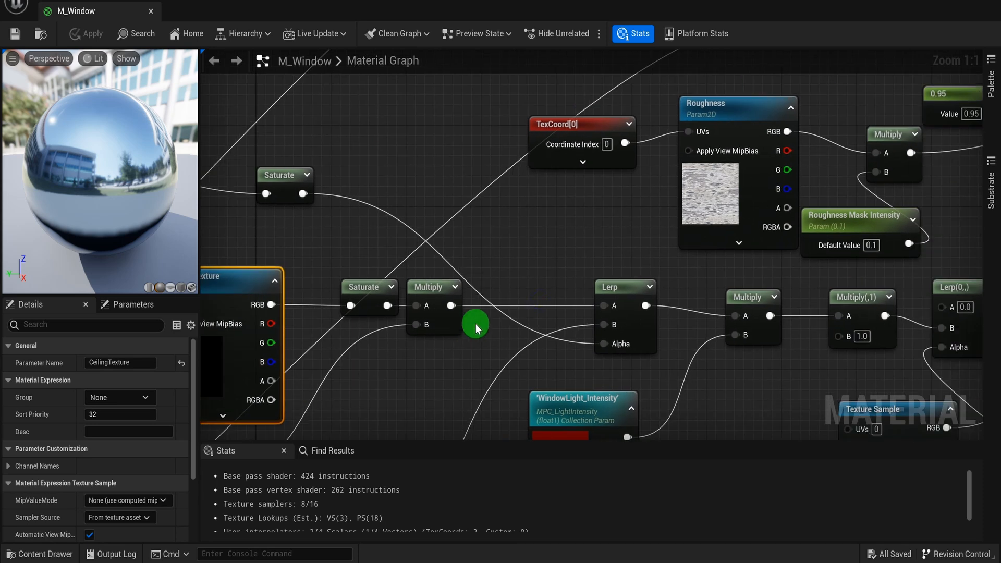
{"action": "right_click_drag", "start_coordinate": [544, 300], "coordinate": [488, 284]}
{"action": "scroll", "coordinate": [486, 292], "scroll_direction": "down", "scroll_amount": 2}
{"action": "right_click_drag", "start_coordinate": [480, 320], "coordinate": [457, 228]}
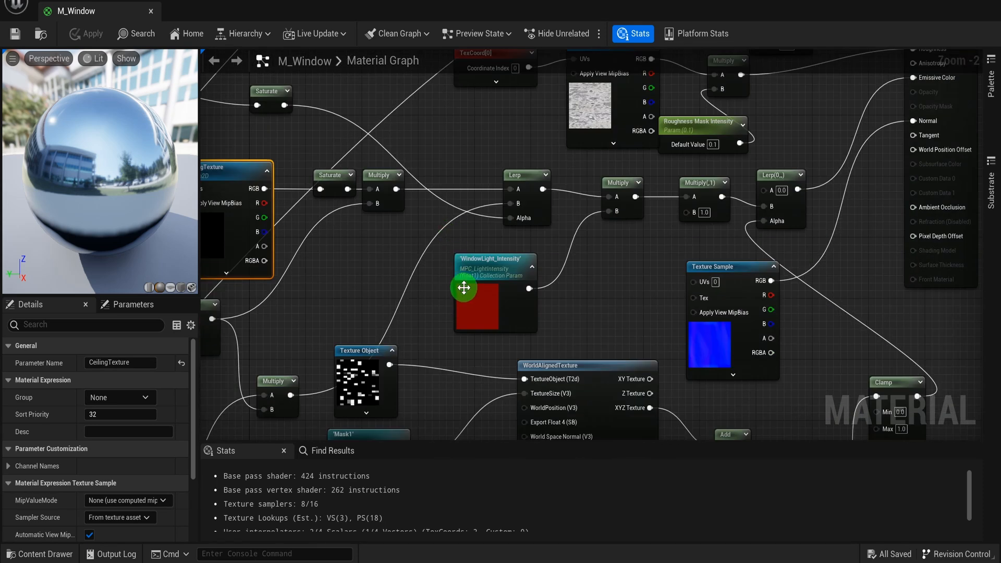
{"action": "left_click", "coordinate": [488, 276]}
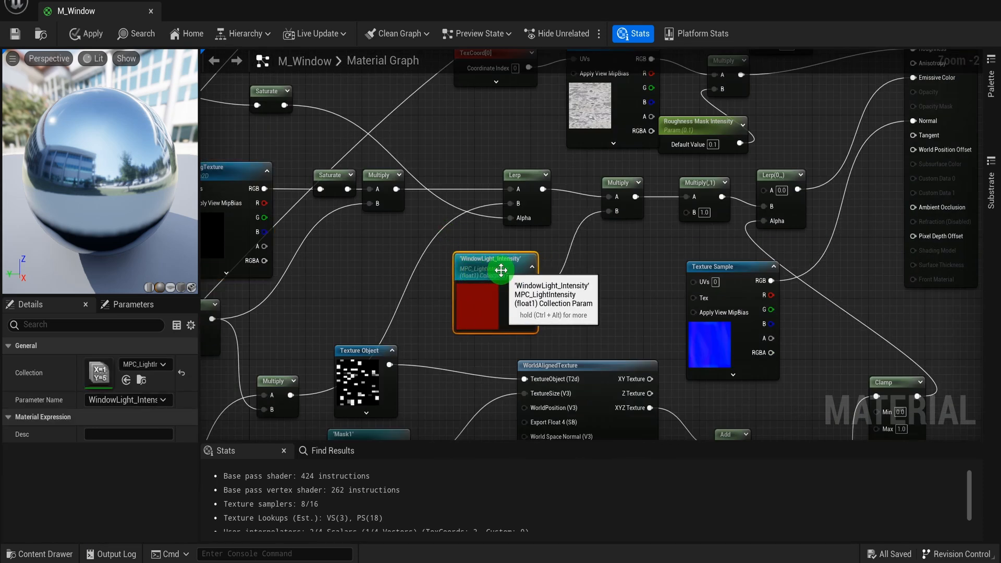
{"action": "scroll", "coordinate": [490, 272], "scroll_direction": "up", "scroll_amount": 2}
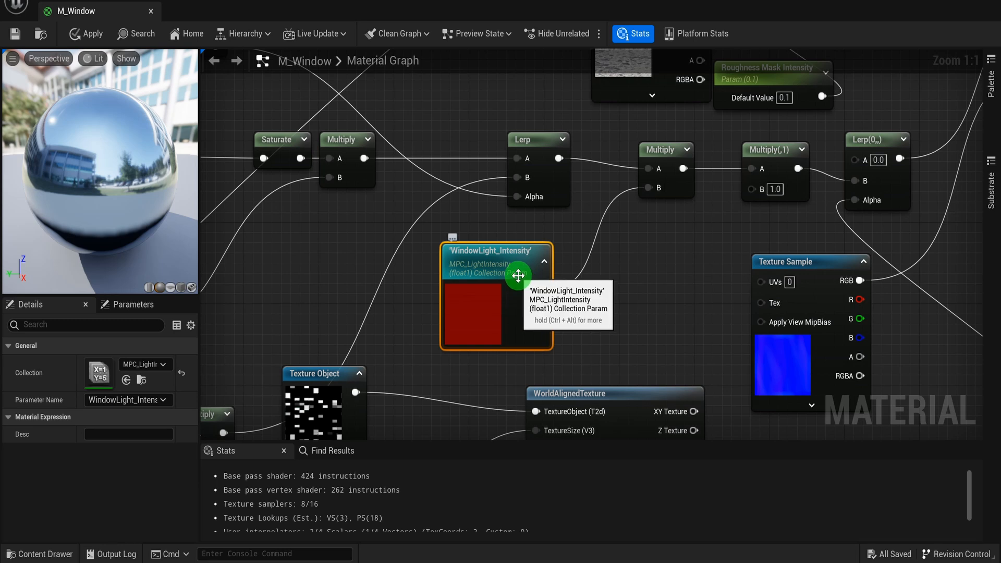
{"action": "right_click_drag", "start_coordinate": [518, 275], "coordinate": [509, 226]}
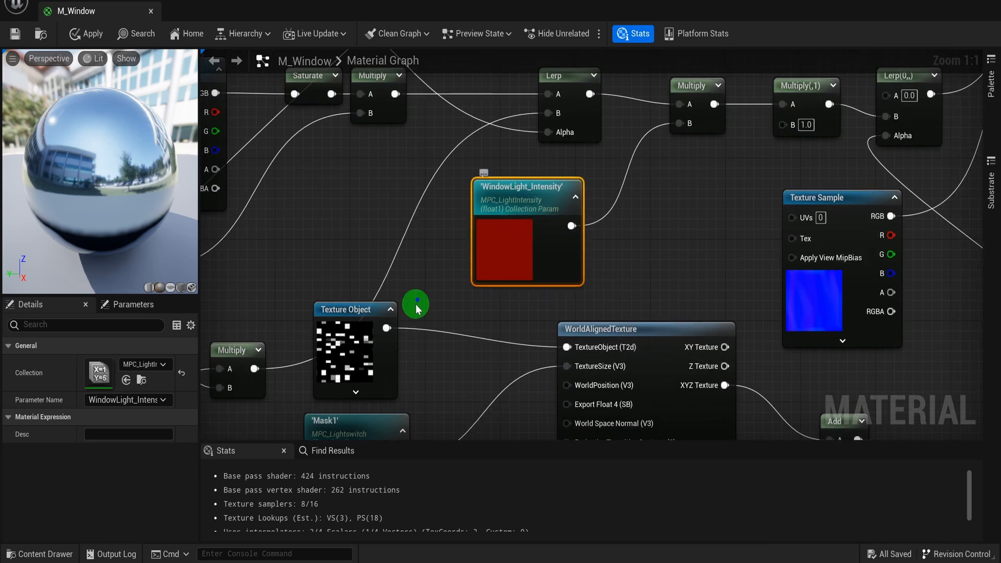
- Examine the Mask1 light-switch parameter and the texture objects connected to the WorldAlignedTexture nodes
{"action": "right_click_drag", "start_coordinate": [413, 306], "coordinate": [482, 196]}
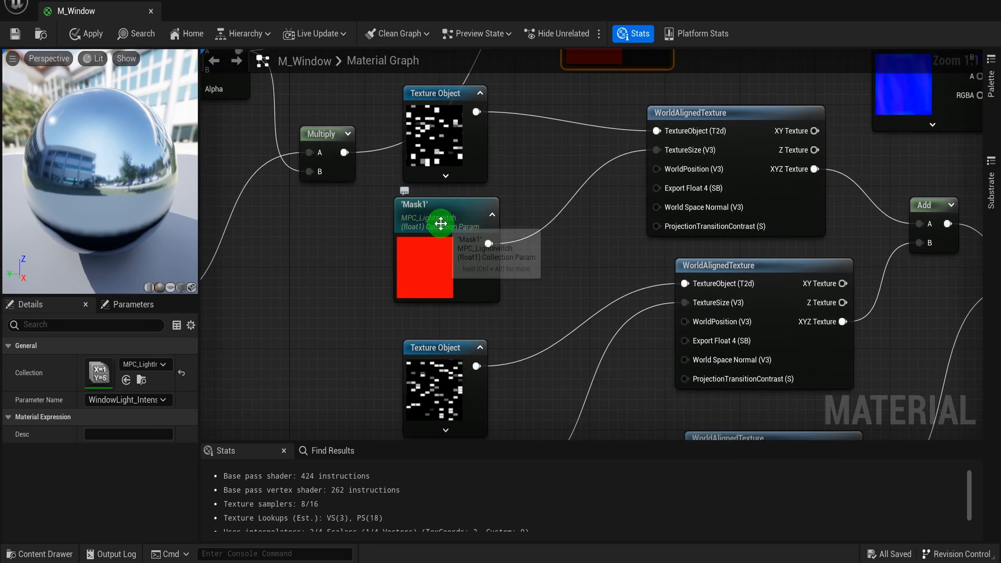
{"action": "right_click_drag", "start_coordinate": [518, 311], "coordinate": [418, 326]}
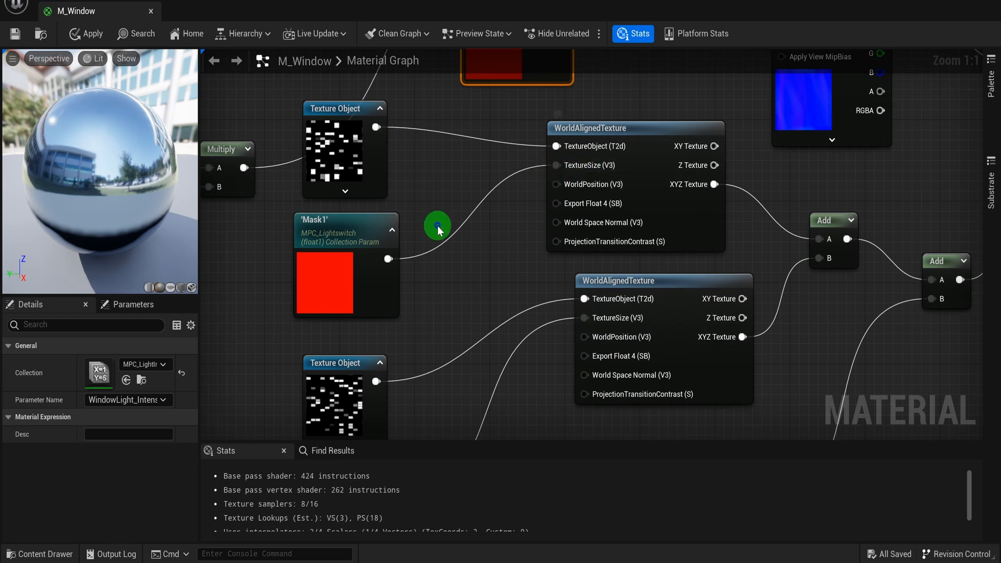
{"action": "right_click_drag", "start_coordinate": [286, 240], "coordinate": [365, 204]}
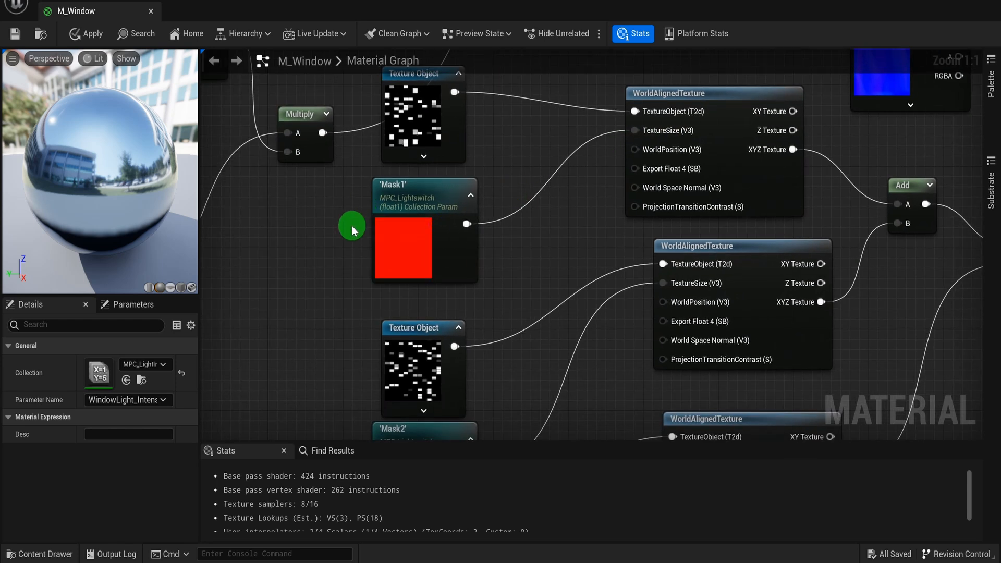
{"action": "right_click_drag", "start_coordinate": [298, 224], "coordinate": [531, 224]}
{"action": "scroll", "coordinate": [423, 246], "scroll_direction": "down", "scroll_amount": 1}
- Examine the Light Colour parameters and the two texture objects whose WorldAlignedTexture nodes share the 5000 size value
{"action": "right_click_drag", "start_coordinate": [424, 246], "coordinate": [633, 184]}
{"action": "right_click_drag", "start_coordinate": [492, 331], "coordinate": [747, 364]}
{"action": "left_click_drag", "start_coordinate": [471, 96], "coordinate": [680, 334]}
{"action": "left_click", "coordinate": [679, 333]}
{"action": "right_click_drag", "start_coordinate": [380, 330], "coordinate": [501, 283]}
{"action": "scroll", "coordinate": [500, 283], "scroll_direction": "down", "scroll_amount": 2}
{"action": "left_click", "coordinate": [733, 138]}
{"action": "right_click_drag", "start_coordinate": [381, 288], "coordinate": [513, 121]}
{"action": "left_click", "coordinate": [484, 200]}
{"action": "left_click_drag", "start_coordinate": [429, 143], "coordinate": [494, 346]}
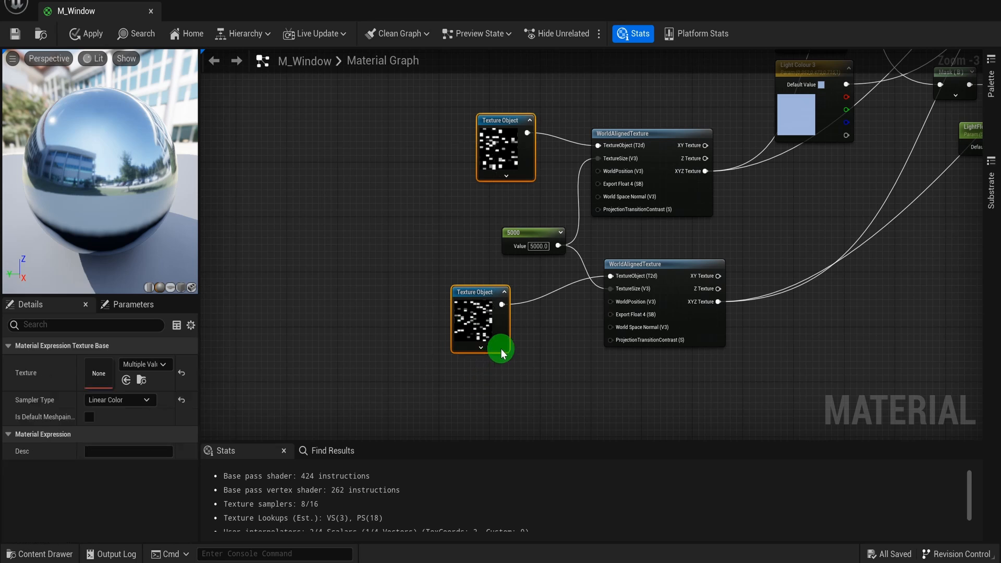
- Examine the Window Colour parameter with its Multiply and Lerp nodes leading to Base Color, and review the whole graph
{"action": "right_click_drag", "start_coordinate": [532, 206], "coordinate": [291, 277]}
{"action": "scroll", "coordinate": [556, 250], "scroll_direction": "up", "scroll_amount": 1}
{"action": "scroll", "coordinate": [511, 245], "scroll_direction": "down", "scroll_amount": 3}
{"action": "right_click_drag", "start_coordinate": [512, 245], "coordinate": [436, 311]}
{"action": "right_click_drag", "start_coordinate": [589, 190], "coordinate": [455, 291]}
{"action": "scroll", "coordinate": [544, 159], "scroll_direction": "up", "scroll_amount": 2}
{"action": "right_click_drag", "start_coordinate": [543, 159], "coordinate": [536, 285]}
{"action": "left_click_drag", "start_coordinate": [355, 101], "coordinate": [394, 148]}
{"action": "left_click", "coordinate": [573, 254]}
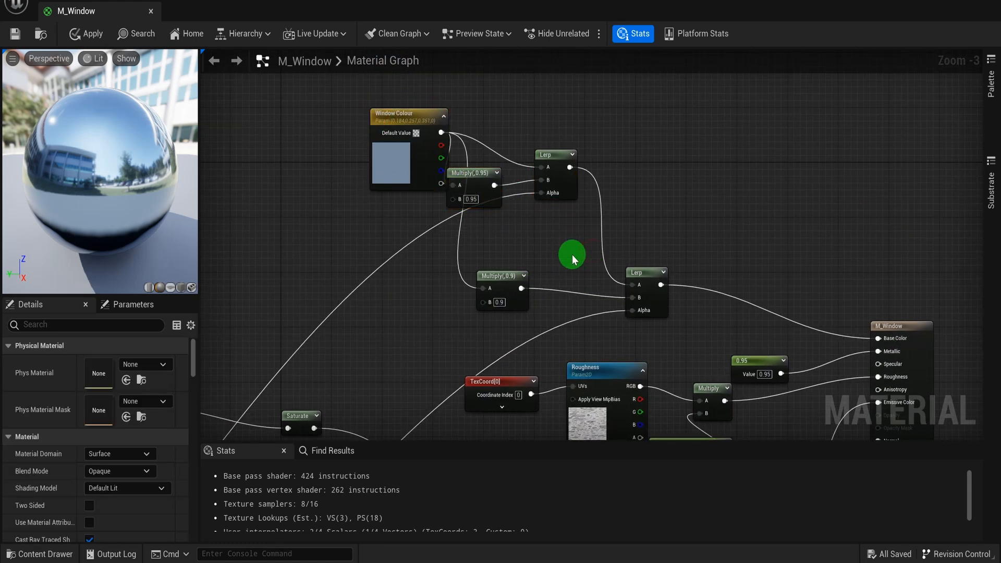
{"action": "scroll", "coordinate": [489, 209], "scroll_direction": "up", "scroll_amount": 3}
{"action": "scroll", "coordinate": [547, 230], "scroll_direction": "down", "scroll_amount": 3}
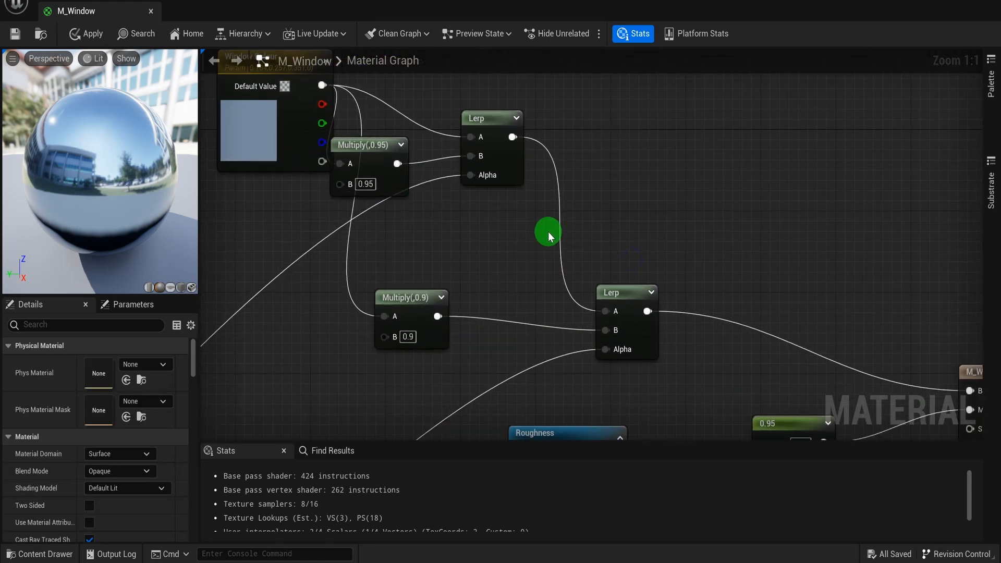
{"action": "right_click_drag", "start_coordinate": [574, 217], "coordinate": [469, 171]}
{"action": "right_click_drag", "start_coordinate": [641, 320], "coordinate": [701, 272]}
{"action": "scroll", "coordinate": [661, 139], "scroll_direction": "down", "scroll_amount": 4}
{"action": "scroll", "coordinate": [702, 271], "scroll_direction": "up", "scroll_amount": 1}
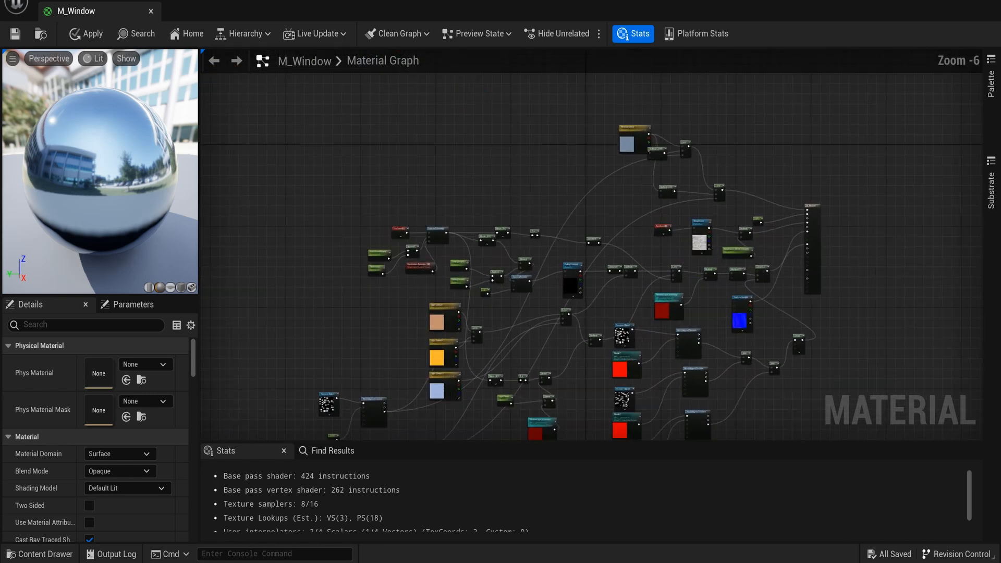
- Close the M_Window material and open the MF_ObjectSpaceTexture material function
{"action": "left_click", "coordinate": [989, 3]}
{"action": "left_click", "coordinate": [586, 312]}
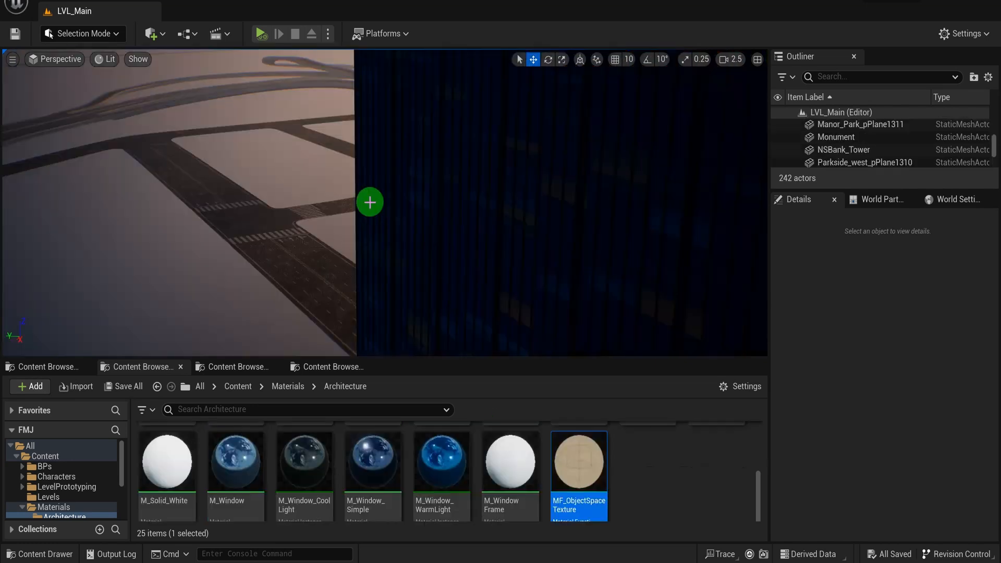
{"action": "left_click_drag", "start_coordinate": [350, 181], "coordinate": [525, 399]}
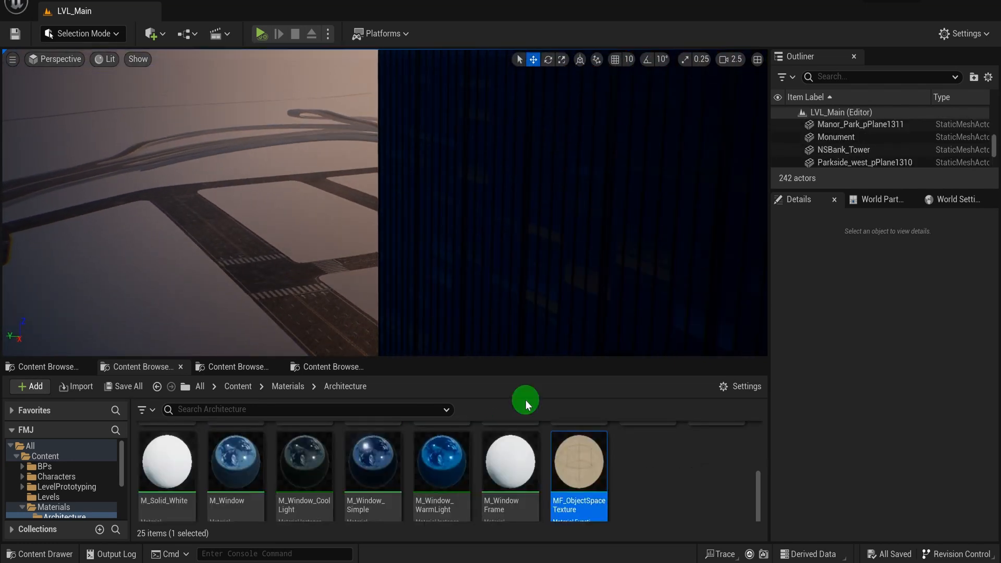
{"action": "double_click", "coordinate": [563, 469]}
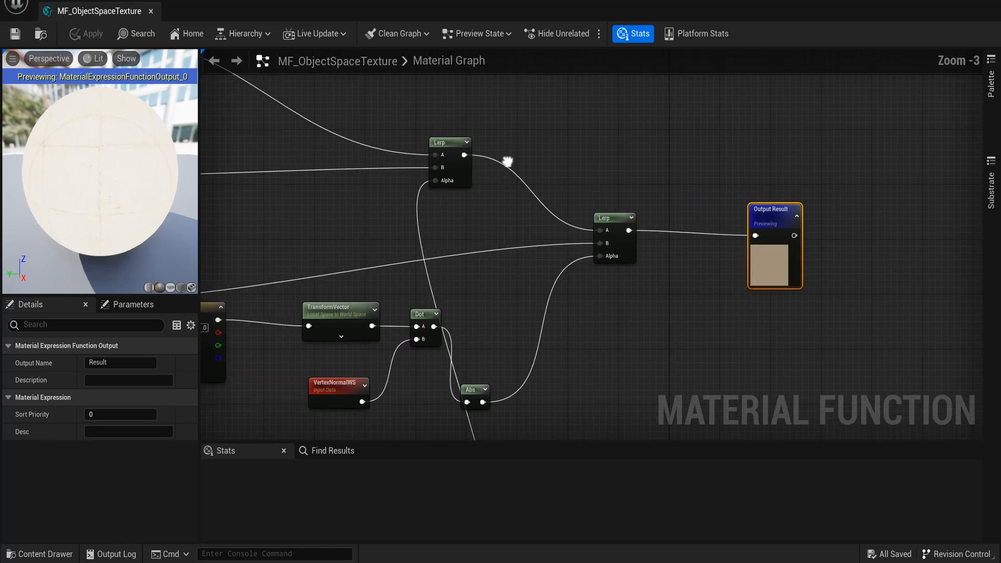
- Review the complete node graph of MF_ObjectSpaceTexture and close the function
{"action": "scroll", "coordinate": [507, 162], "scroll_direction": "down", "scroll_amount": 3}
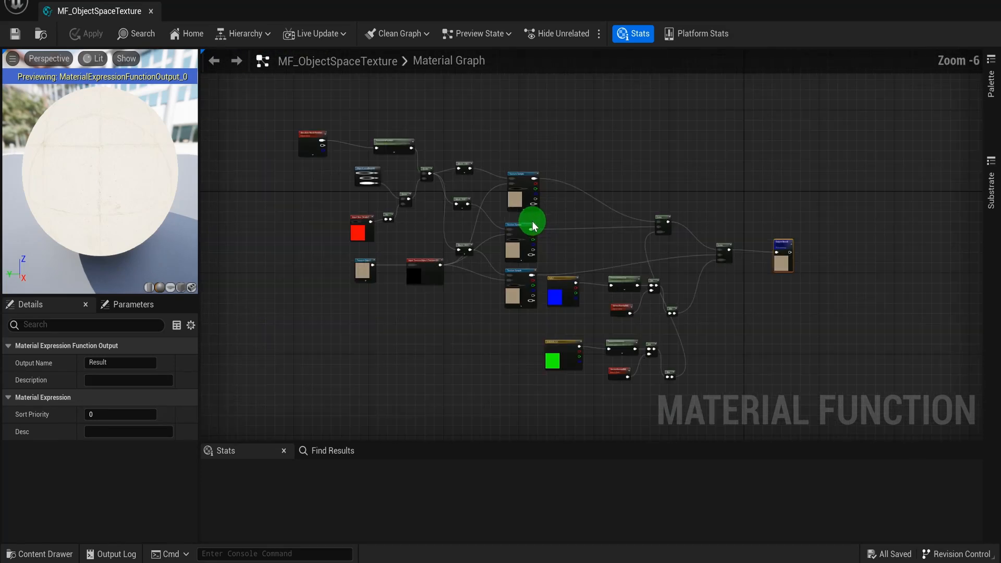
{"action": "scroll", "coordinate": [533, 225], "scroll_direction": "down", "scroll_amount": 1}
{"action": "right_click_drag", "start_coordinate": [532, 225], "coordinate": [495, 207]}
{"action": "left_click", "coordinate": [994, 1]}
- Inspect the tiled surface texture up close in the level viewport
{"action": "key", "text": "w"}
{"action": "key", "text": "w"}
{"action": "key", "text": "s"}
{"action": "right_click_drag", "start_coordinate": [406, 249], "coordinate": [368, 173]}
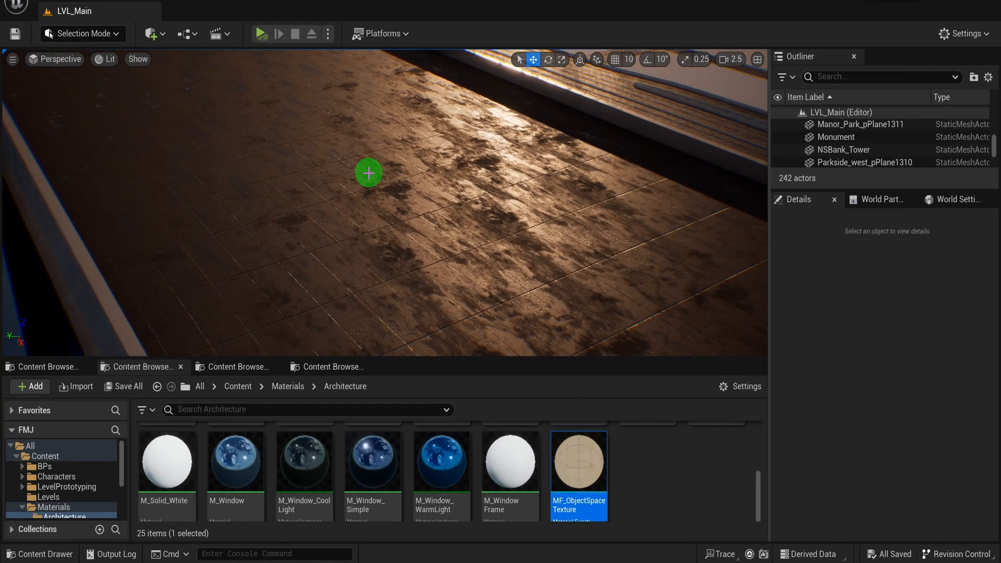
{"action": "right_click_drag", "start_coordinate": [518, 351], "coordinate": [411, 219]}
- Open the MF_ObjectSpaceTexture function again and examine its Absolute World Position and TransformPosition nodes
{"action": "double_click", "coordinate": [589, 464]}
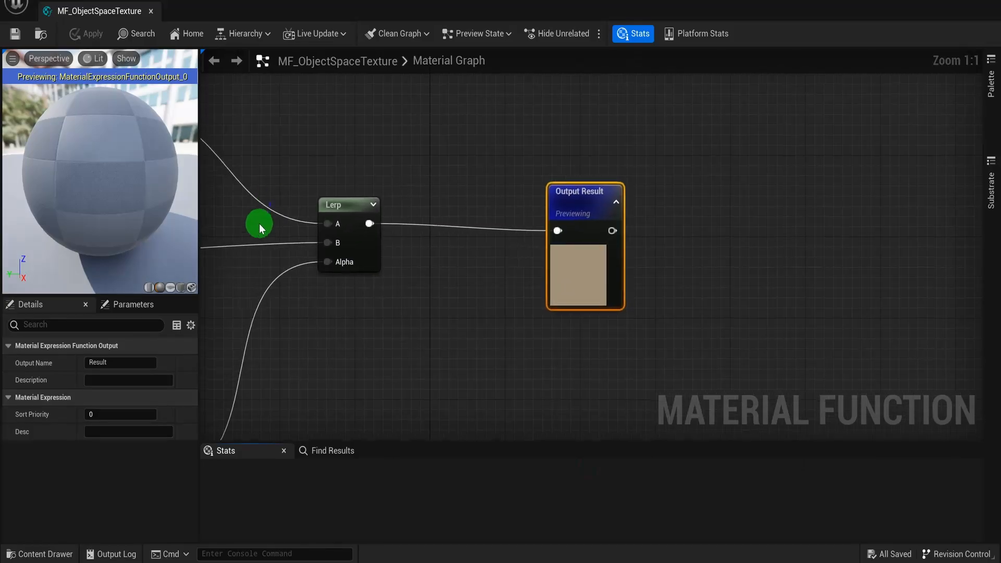
{"action": "right_click_drag", "start_coordinate": [259, 224], "coordinate": [605, 256]}
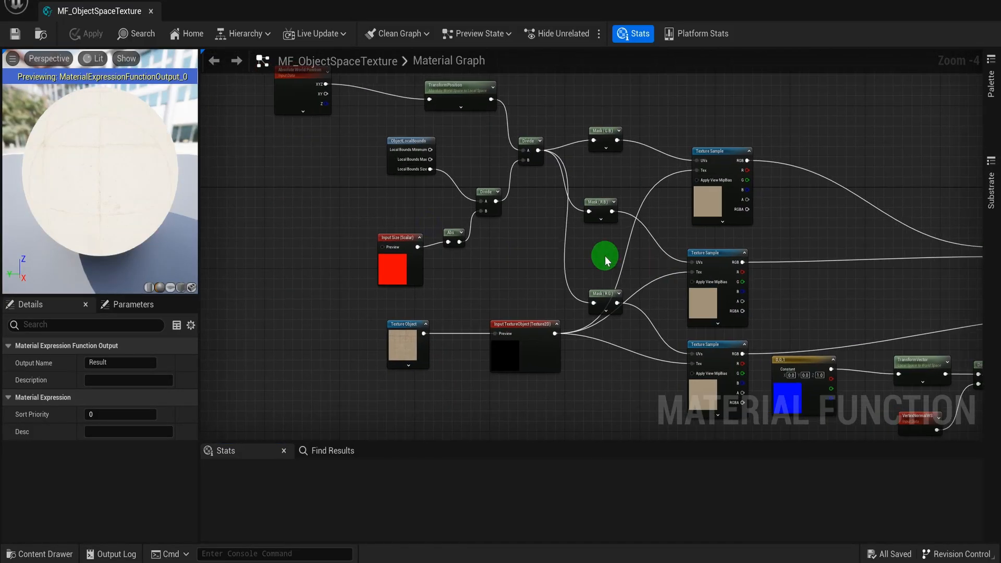
{"action": "scroll", "coordinate": [479, 231], "scroll_direction": "up", "scroll_amount": 1}
{"action": "right_click_drag", "start_coordinate": [408, 189], "coordinate": [420, 299]}
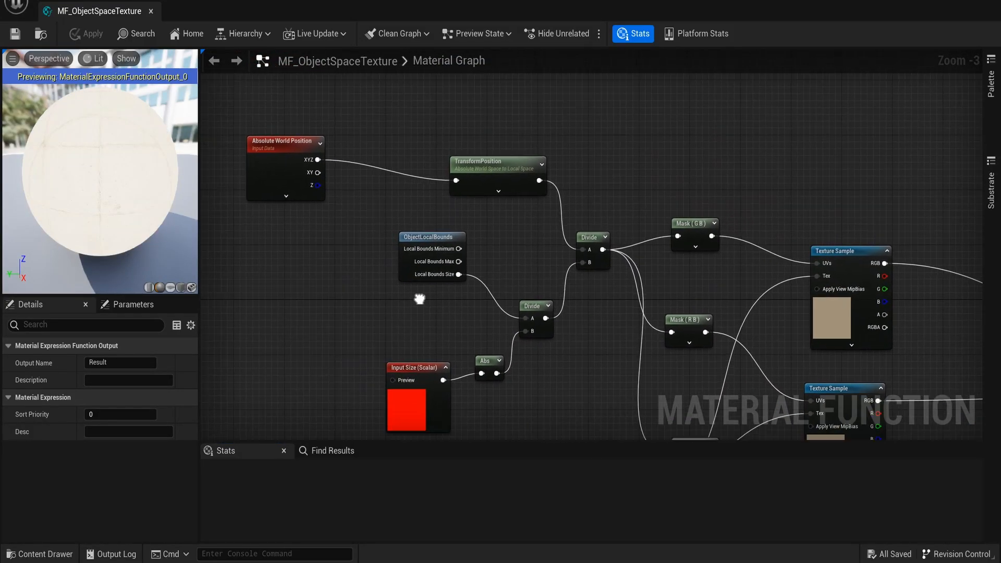
{"action": "left_click", "coordinate": [295, 172]}
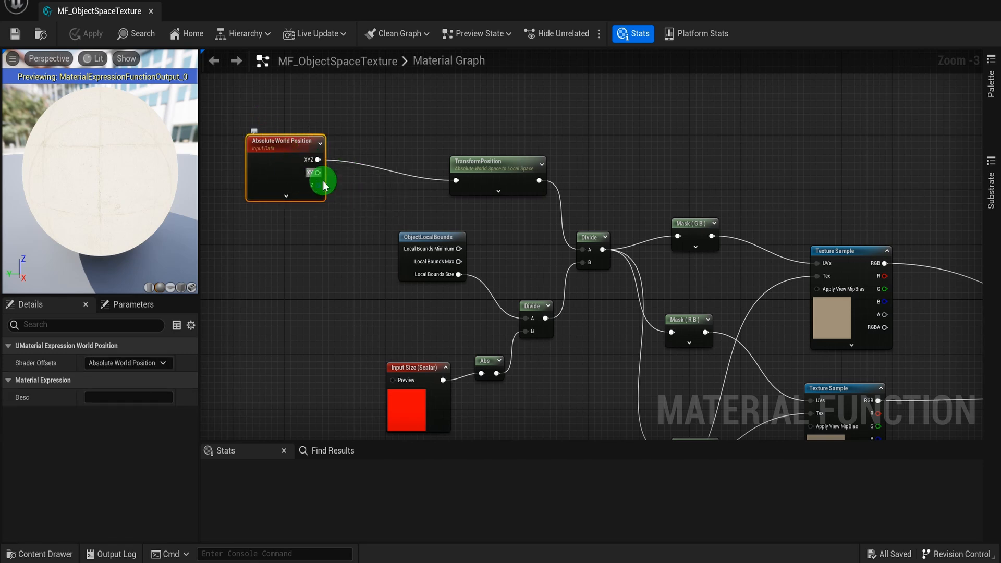
{"action": "right_click_drag", "start_coordinate": [324, 180], "coordinate": [265, 169]}
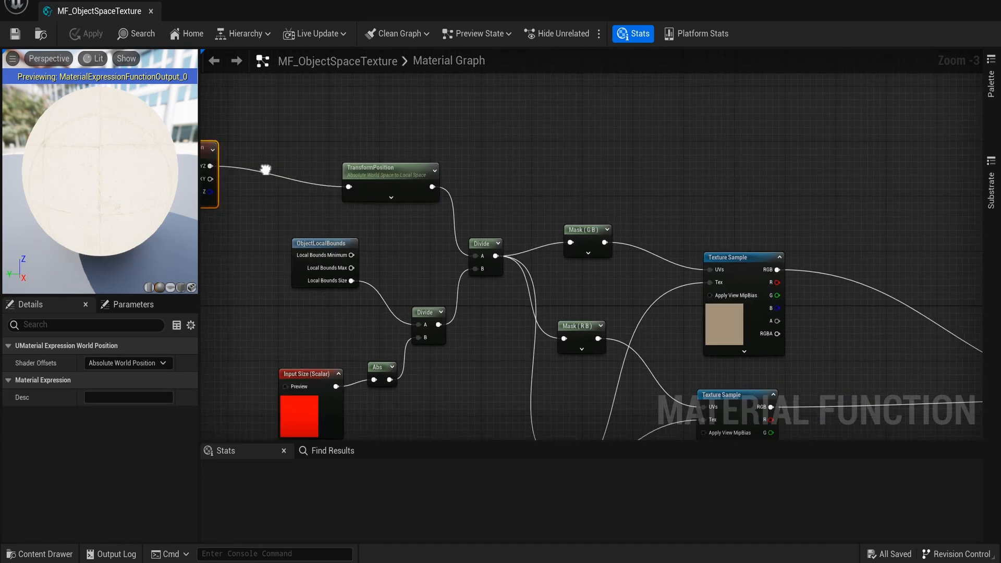
{"action": "left_click_drag", "start_coordinate": [383, 186], "coordinate": [383, 186]}
{"action": "scroll", "coordinate": [383, 188], "scroll_direction": "up", "scroll_amount": 3}
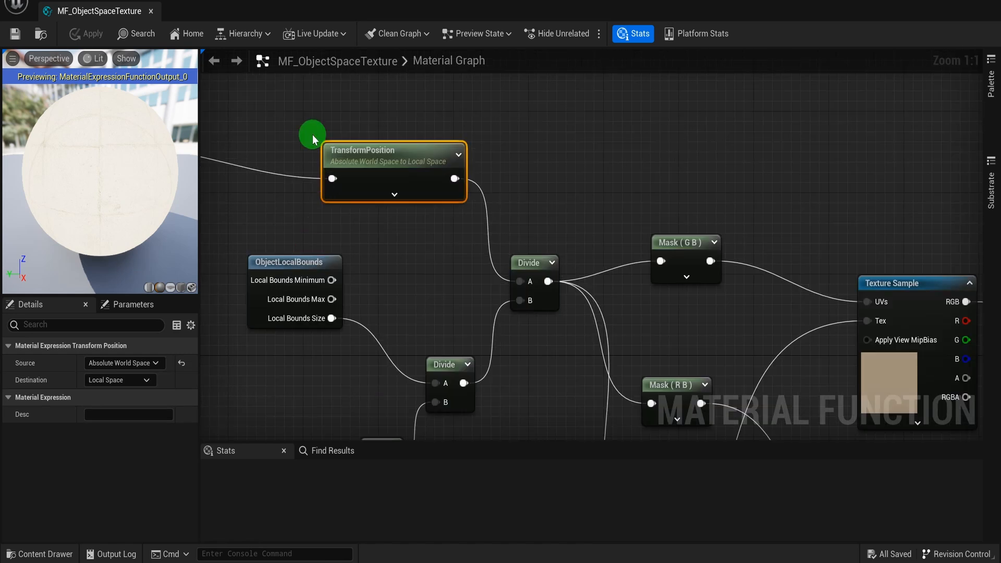
- Trace the position and bounds inputs through the Divide nodes and check the channel settings of the Mask (G B) node
{"action": "scroll", "coordinate": [500, 212], "scroll_direction": "down", "scroll_amount": 1}
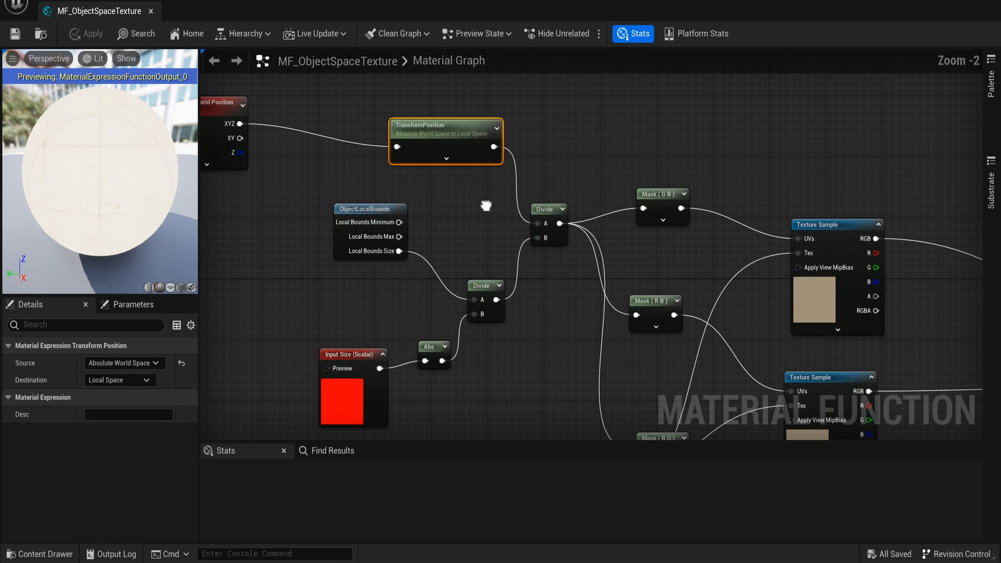
{"action": "scroll", "coordinate": [469, 213], "scroll_direction": "down", "scroll_amount": 1}
{"action": "scroll", "coordinate": [434, 215], "scroll_direction": "down", "scroll_amount": 2}
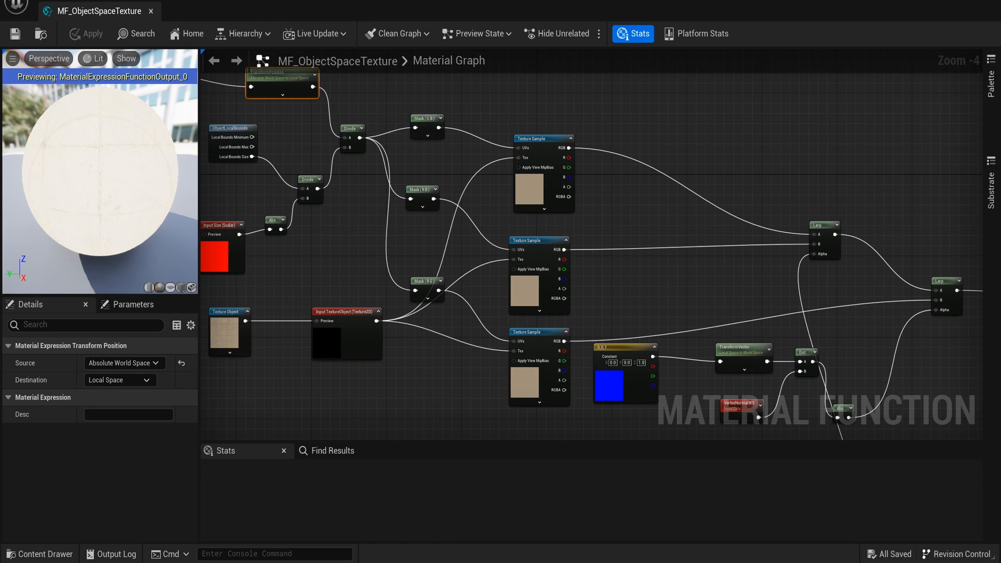
{"action": "scroll", "coordinate": [432, 192], "scroll_direction": "up", "scroll_amount": 3}
{"action": "scroll", "coordinate": [432, 192], "scroll_direction": "up", "scroll_amount": 1}
{"action": "left_click", "coordinate": [482, 131]}
{"action": "scroll", "coordinate": [500, 211], "scroll_direction": "down", "scroll_amount": 2}
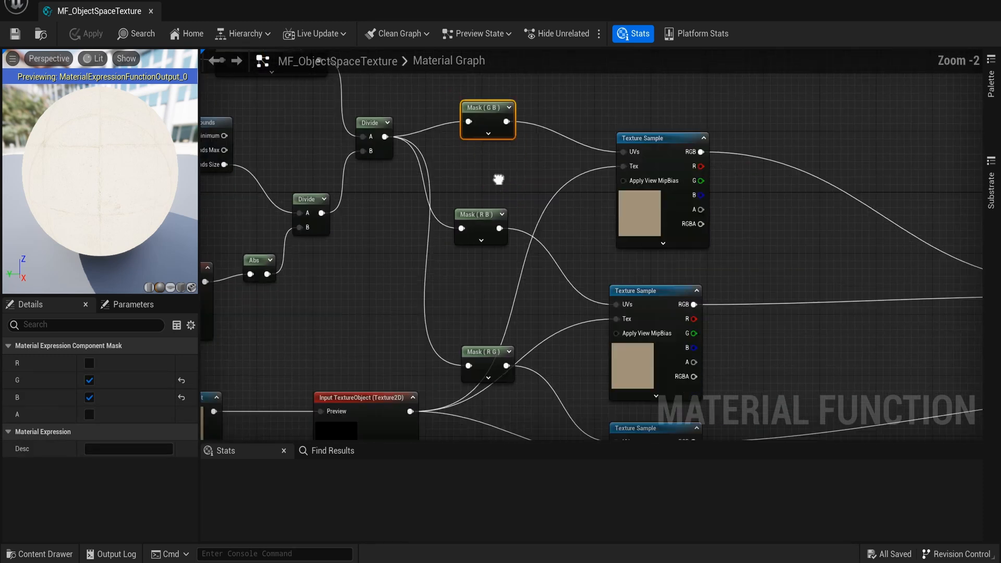
- Examine the two constant-vector branches with TransformVector, Dot and Abs nodes that drive the Lerp alphas
{"action": "right_click_drag", "start_coordinate": [499, 179], "coordinate": [266, 154]}
{"action": "scroll", "coordinate": [516, 320], "scroll_direction": "down", "scroll_amount": 2}
{"action": "right_click_drag", "start_coordinate": [607, 316], "coordinate": [500, 334]}
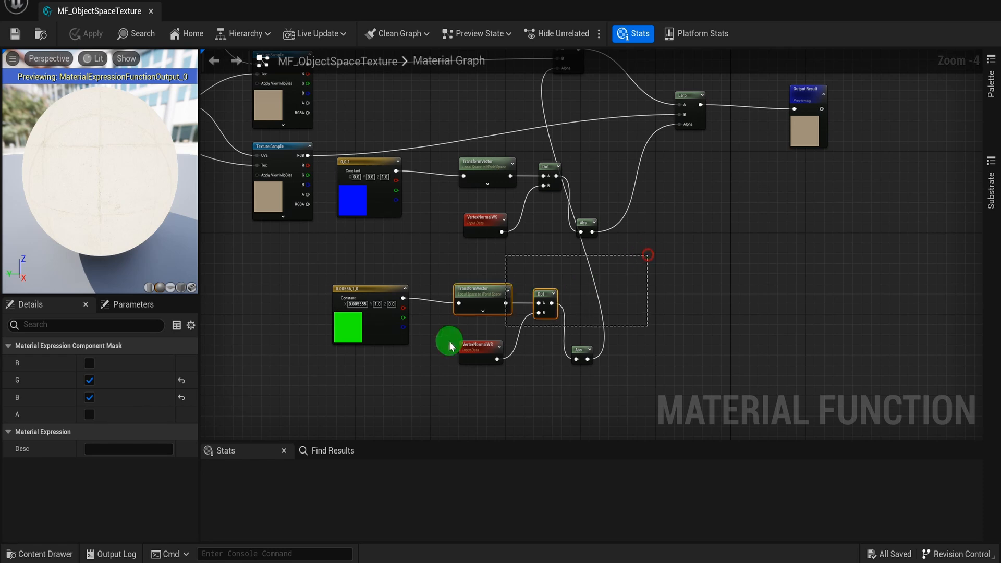
{"action": "left_click_drag", "start_coordinate": [450, 346], "coordinate": [312, 378]}
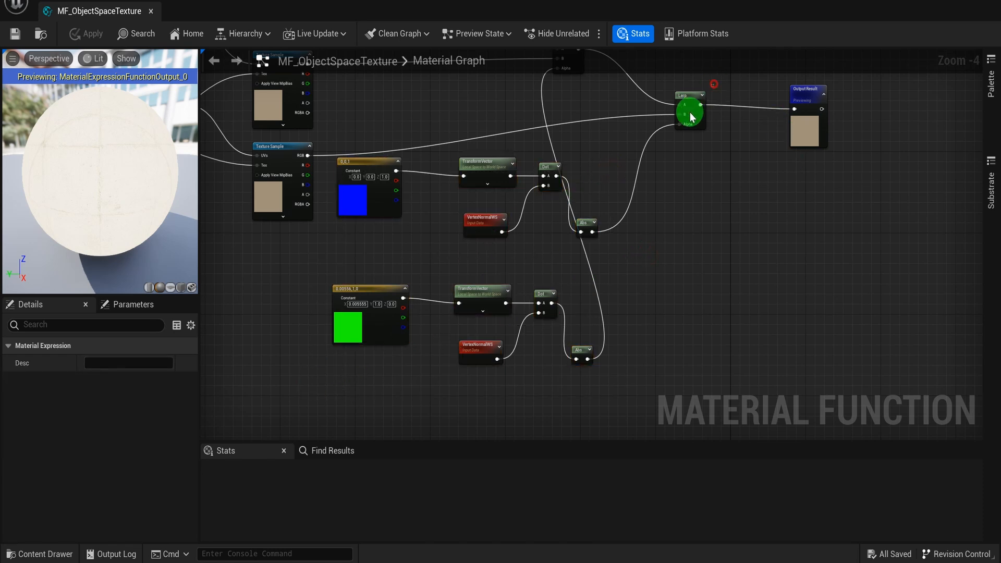
{"action": "left_click", "coordinate": [690, 113]}
{"action": "right_click_drag", "start_coordinate": [691, 168], "coordinate": [753, 202]}
{"action": "left_click_drag", "start_coordinate": [452, 268], "coordinate": [453, 268]}
- Inspect the VertexNormalWS node and the TransformVector settings in the 0,0,1 branch
{"action": "left_click", "coordinate": [539, 255]}
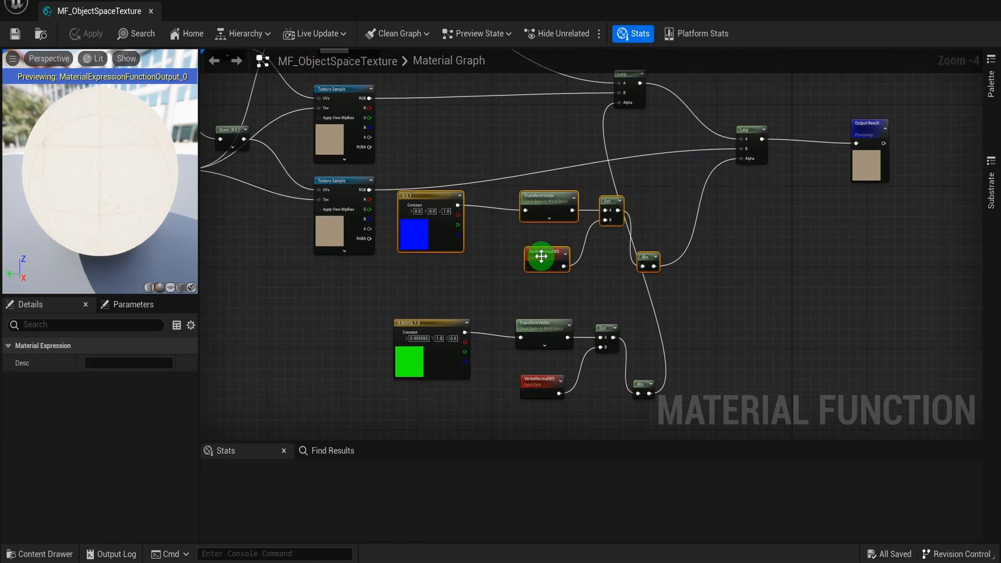
{"action": "scroll", "coordinate": [538, 255], "scroll_direction": "up", "scroll_amount": 3}
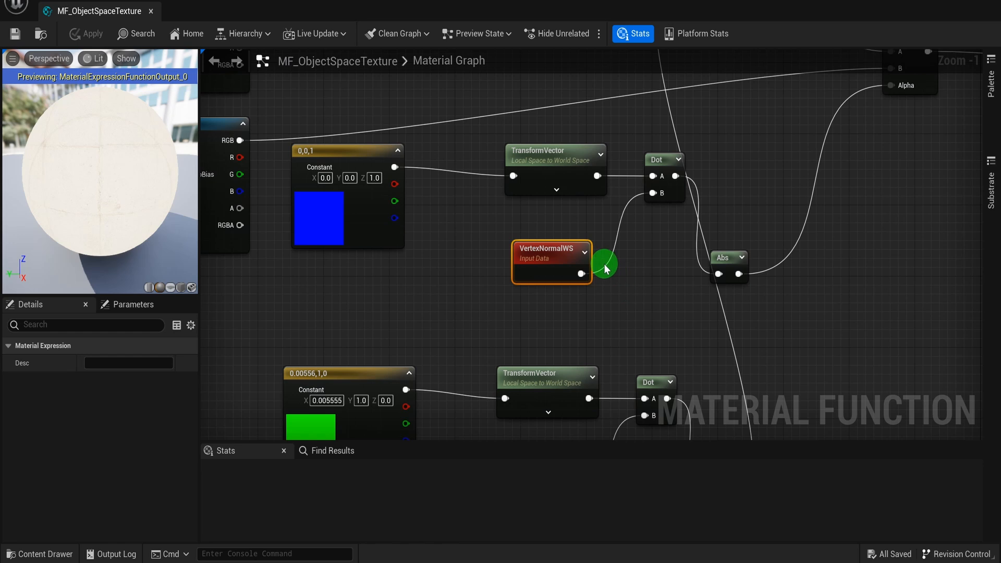
{"action": "left_click", "coordinate": [559, 176]}
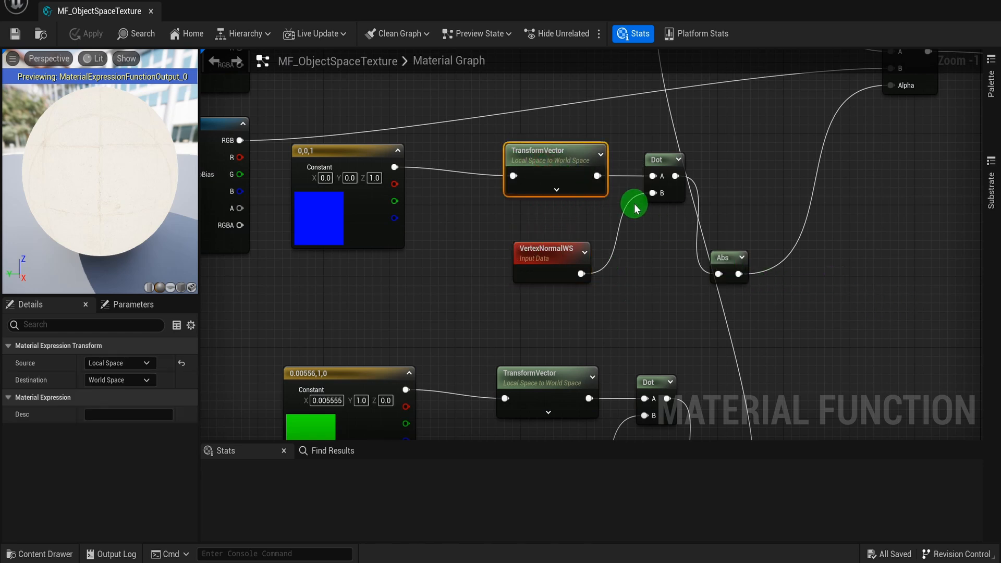
{"action": "scroll", "coordinate": [551, 205], "scroll_direction": "down", "scroll_amount": 1}
{"action": "scroll", "coordinate": [525, 187], "scroll_direction": "up", "scroll_amount": 1}
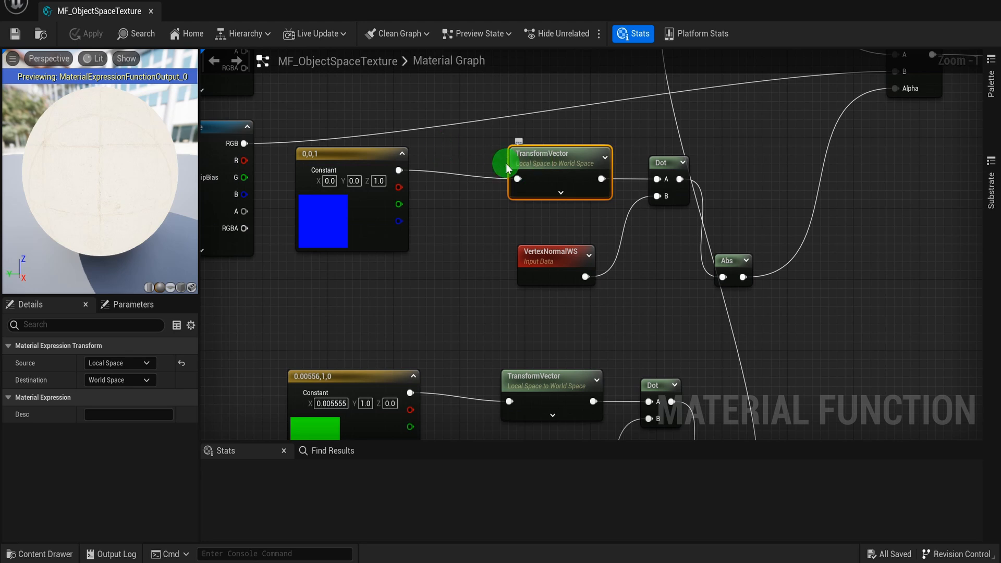
- Review the chain of Lerp nodes leading to Output Result and close the material function
{"action": "scroll", "coordinate": [566, 220], "scroll_direction": "down", "scroll_amount": 3}
{"action": "right_click_drag", "start_coordinate": [549, 239], "coordinate": [507, 192]}
{"action": "right_click_drag", "start_coordinate": [726, 222], "coordinate": [688, 248]}
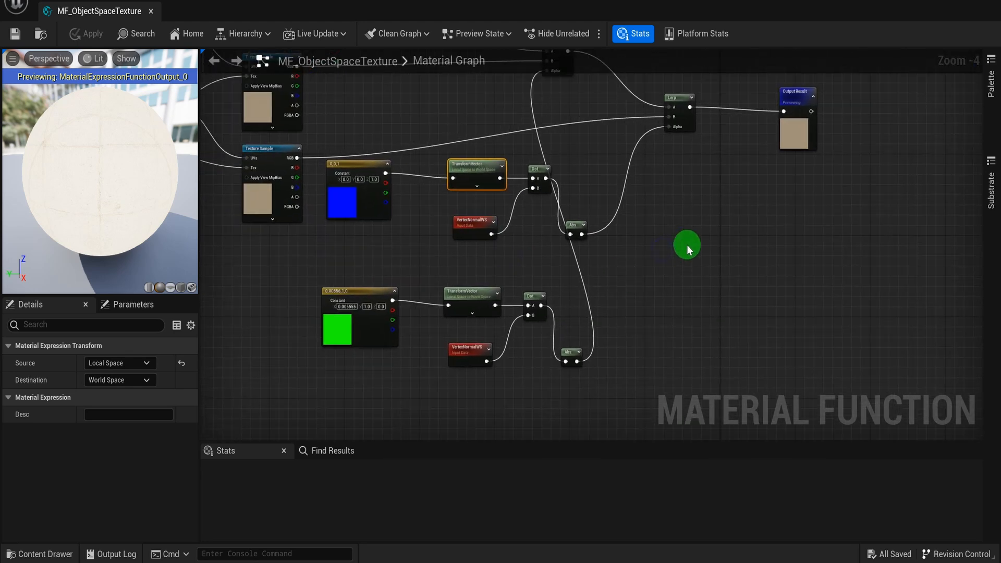
{"action": "left_click", "coordinate": [687, 225]}
{"action": "right_click_drag", "start_coordinate": [784, 173], "coordinate": [687, 299]}
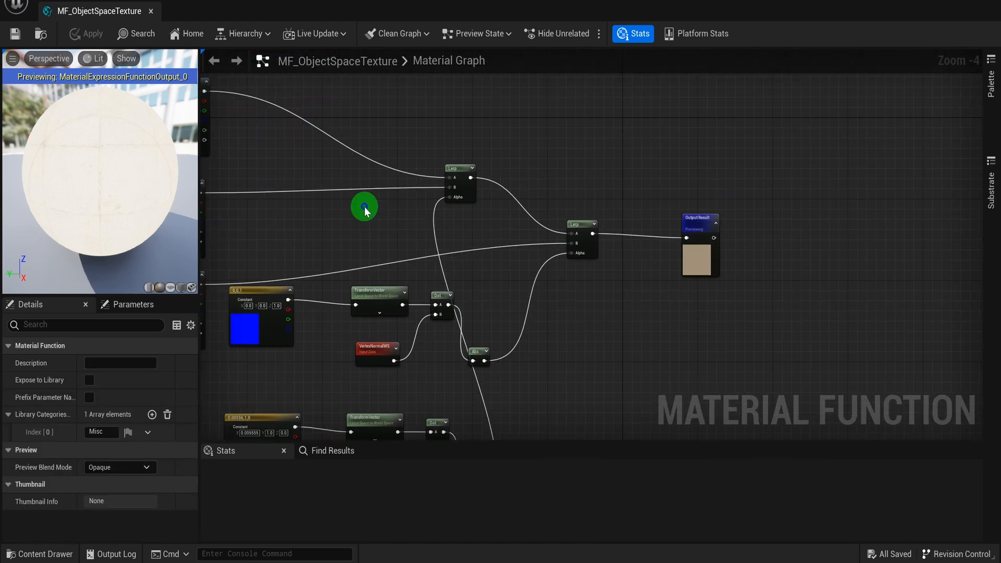
{"action": "right_click_drag", "start_coordinate": [284, 215], "coordinate": [586, 232]}
{"action": "scroll", "coordinate": [599, 243], "scroll_direction": "down", "scroll_amount": 2}
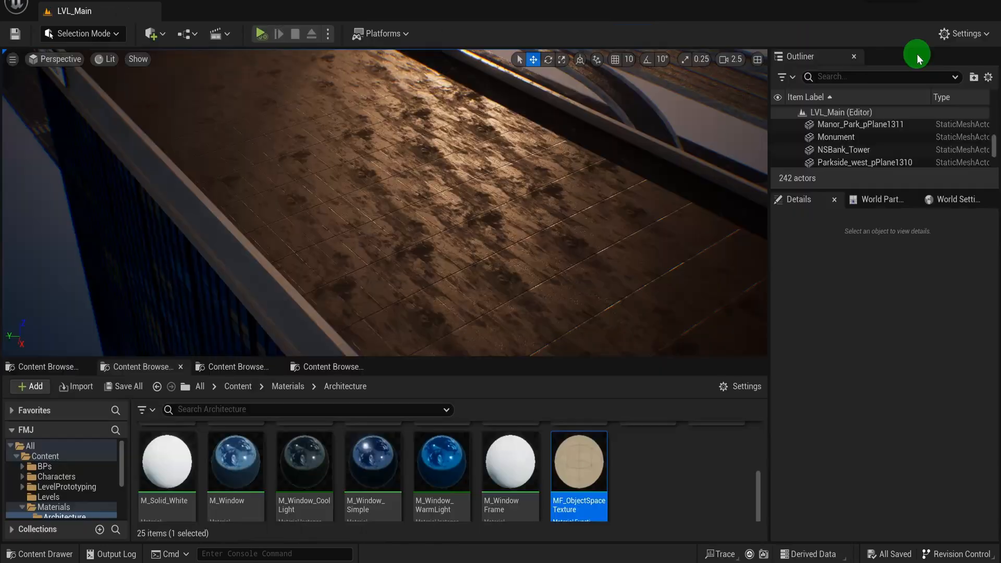
- Rotate NSBank_Tower about its vertical axis to check the tiled roof texture, and undo the rotation
{"action": "key", "text": "w"}
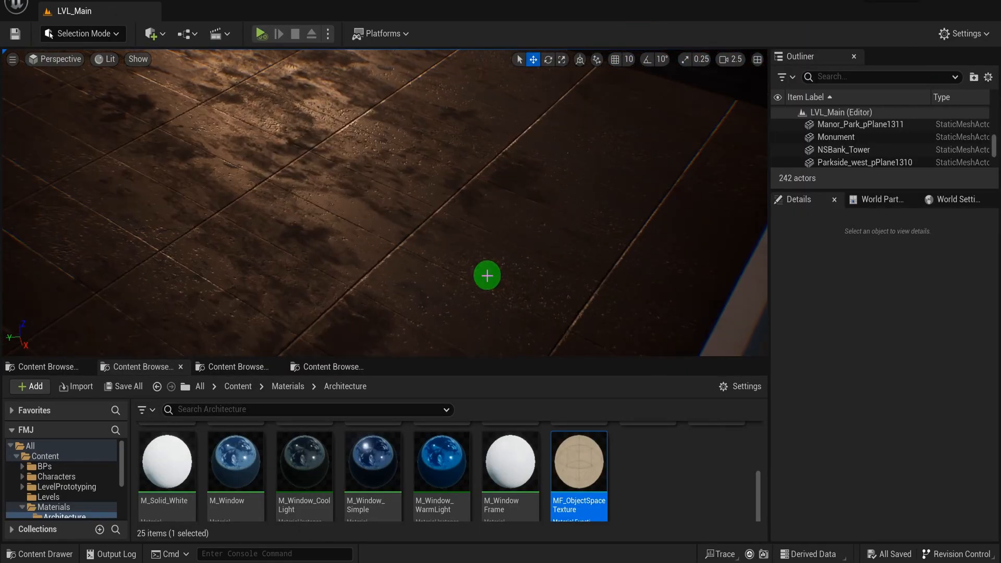
{"action": "right_click_drag", "start_coordinate": [487, 275], "coordinate": [431, 222]}
{"action": "left_click", "coordinate": [431, 222]}
{"action": "key", "text": "e"}
{"action": "right_click_drag", "start_coordinate": [442, 265], "coordinate": [425, 312]}
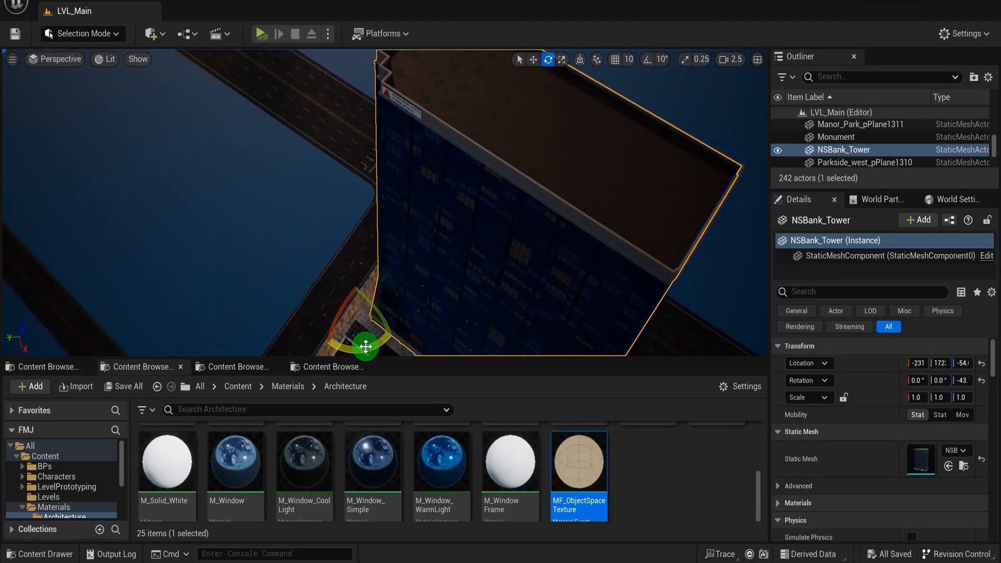
{"action": "left_click_drag", "start_coordinate": [364, 347], "coordinate": [318, 329]}
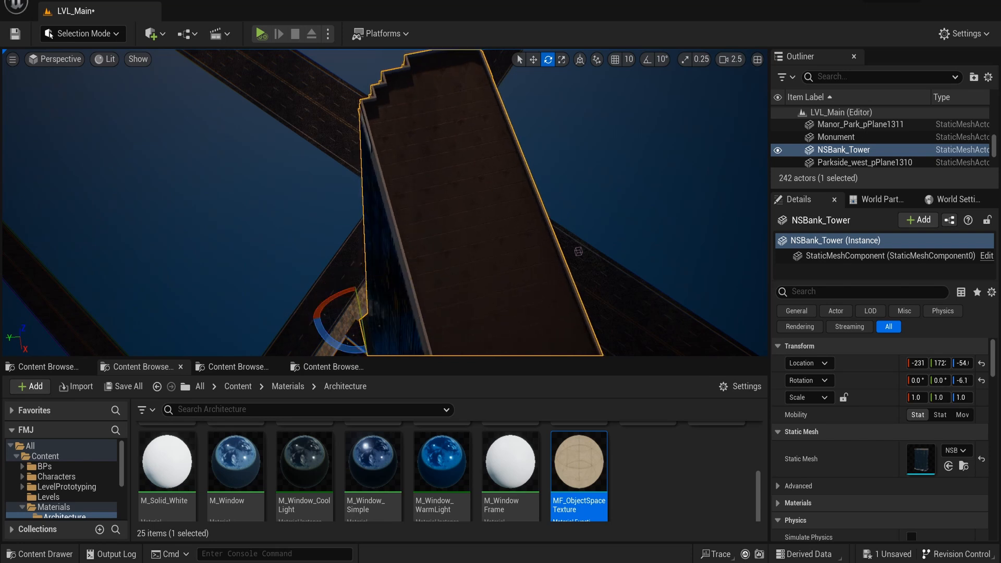
{"action": "right_click_drag", "start_coordinate": [481, 202], "coordinate": [417, 193]}
{"action": "key", "text": "ctrl+z"}
- Select the traffic light at the street corner and open the BP_TrafficLight_01 blueprint from the Lamps folder
{"action": "scroll", "coordinate": [453, 214], "scroll_direction": "up", "scroll_amount": 1}
{"action": "mouse_move", "coordinate": [364, 242]}
{"action": "right_mouse_down"}
{"action": "mouse_move", "coordinate": [373, 253]}
{"action": "mouse_move", "coordinate": [404, 247]}
{"action": "mouse_move", "coordinate": [357, 266]}
{"action": "mouse_move", "coordinate": [354, 255]}
{"action": "mouse_move", "coordinate": [349, 266]}
{"action": "mouse_move", "coordinate": [307, 250]}
{"action": "mouse_move", "coordinate": [354, 224]}
{"action": "mouse_move", "coordinate": [468, 235]}
{"action": "right_mouse_up"}
{"action": "scroll", "coordinate": [357, 266], "scroll_direction": "down", "scroll_amount": 2}
{"action": "scroll", "coordinate": [354, 266], "scroll_direction": "up", "scroll_amount": 1}
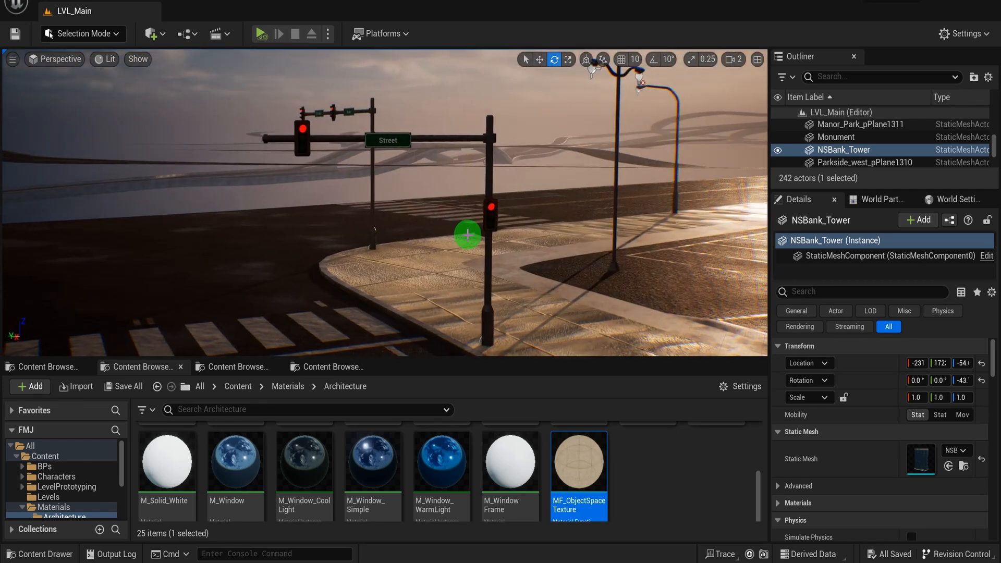
{"action": "left_click", "coordinate": [480, 340]}
{"action": "left_click", "coordinate": [143, 367]}
{"action": "left_click", "coordinate": [326, 366]}
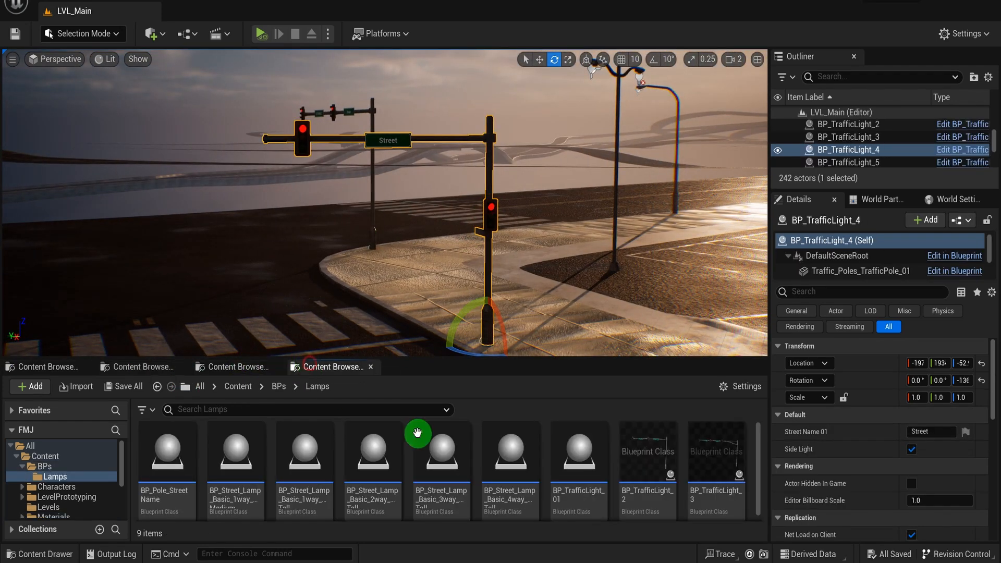
{"action": "left_click", "coordinate": [569, 459]}
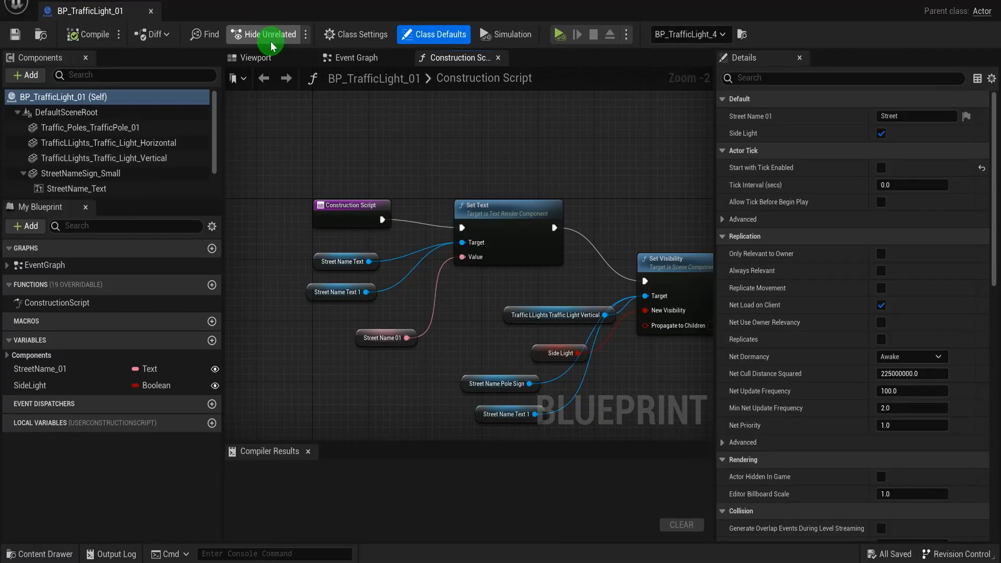
- Show the traffic light model in the blueprint, try moving the StreetNameSign_Small component and undo the move
{"action": "left_click", "coordinate": [263, 57]}
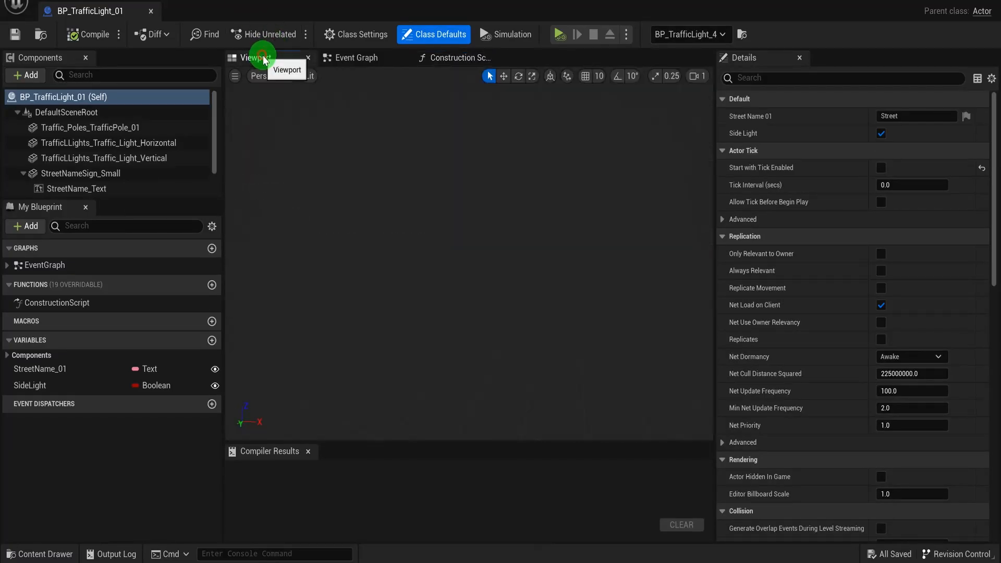
{"action": "right_click_drag", "start_coordinate": [513, 268], "coordinate": [572, 196]}
{"action": "left_click", "coordinate": [509, 286]}
{"action": "left_click", "coordinate": [575, 226]}
{"action": "scroll", "coordinate": [588, 238], "scroll_direction": "down", "scroll_amount": 4}
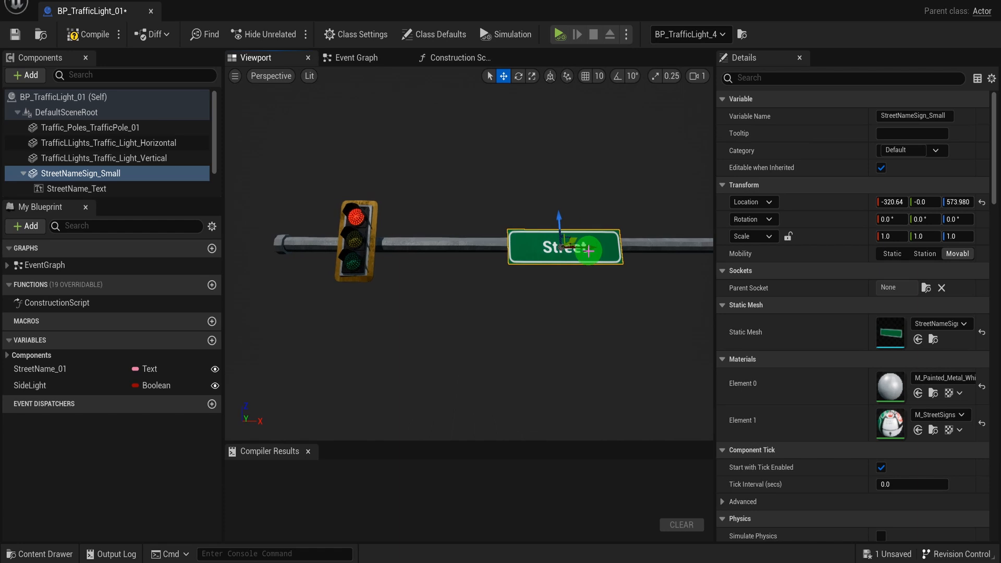
{"action": "left_click_drag", "start_coordinate": [510, 243], "coordinate": [541, 280]}
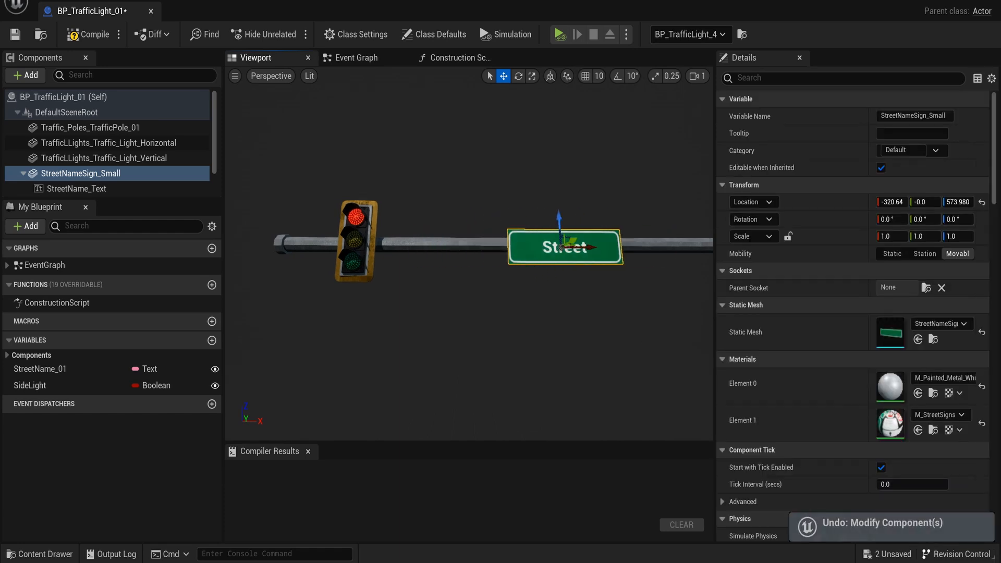
- Inspect the StreetNameSign_Small component up close on the traffic light's horizontal arm
{"action": "right_click_drag", "start_coordinate": [445, 227], "coordinate": [390, 260]}
{"action": "key", "text": "s"}
{"action": "key", "text": "w"}
{"action": "scroll", "coordinate": [458, 253], "scroll_direction": "down", "scroll_amount": 3}
{"action": "key", "text": "d"}
{"action": "key", "text": "w"}
{"action": "key", "text": "f"}
{"action": "key", "text": "w"}
{"action": "key", "text": "s"}
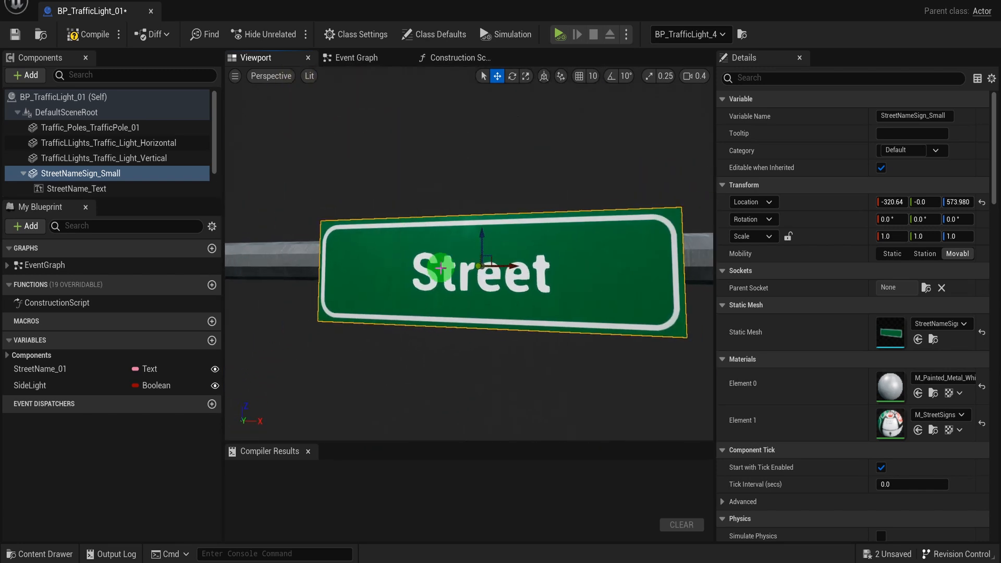
- Select the StreetName_Text component on the sign and look at it from several angles, along with the component list
{"action": "left_click", "coordinate": [458, 270]}
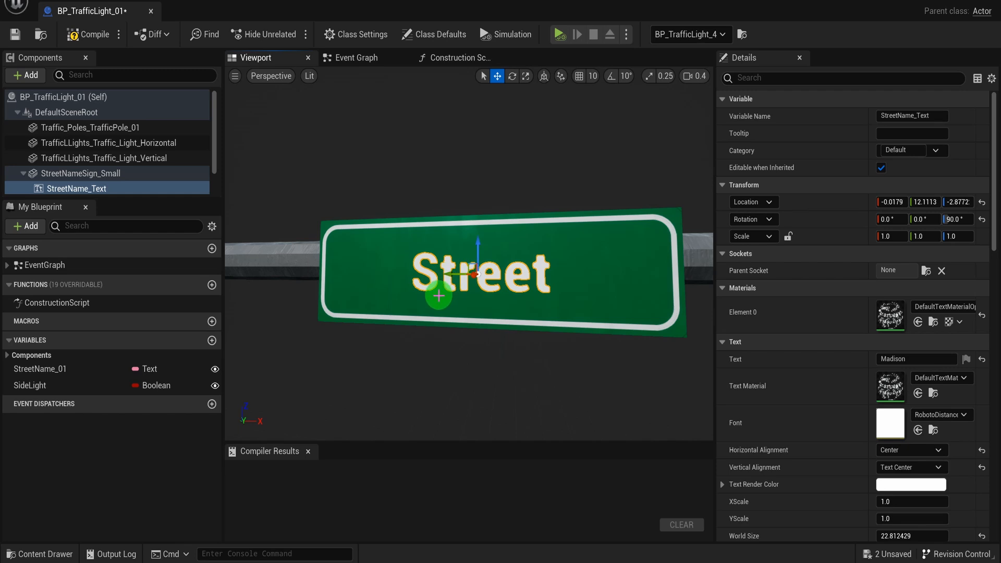
{"action": "key", "text": "s"}
{"action": "right_click_drag", "start_coordinate": [442, 306], "coordinate": [477, 308]}
{"action": "key", "text": "w"}
{"action": "key", "text": "s"}
{"action": "key", "text": "w"}
{"action": "key", "text": "a"}
{"action": "key", "text": "s"}
{"action": "scroll", "coordinate": [148, 185], "scroll_direction": "down", "scroll_amount": 2}
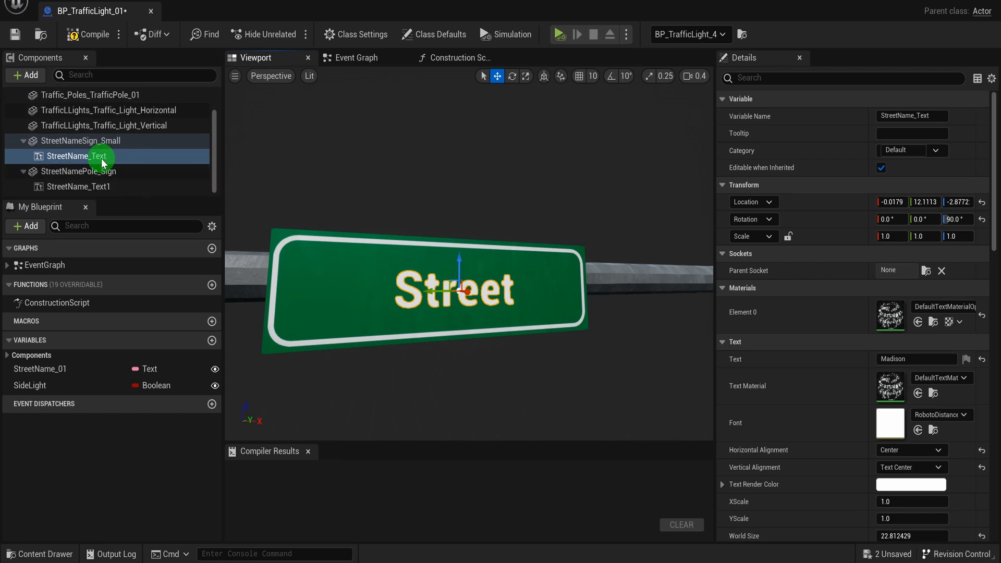
- Check the blueprint's Construction Script briefly and return to a close view of the street sign text
{"action": "left_click", "coordinate": [364, 57]}
{"action": "left_click", "coordinate": [449, 57]}
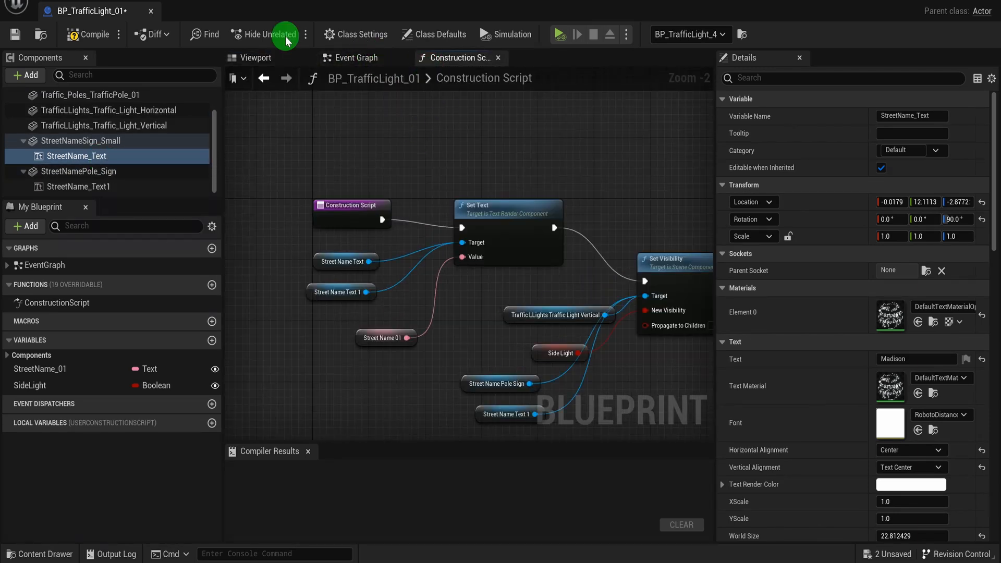
{"action": "left_click", "coordinate": [260, 58]}
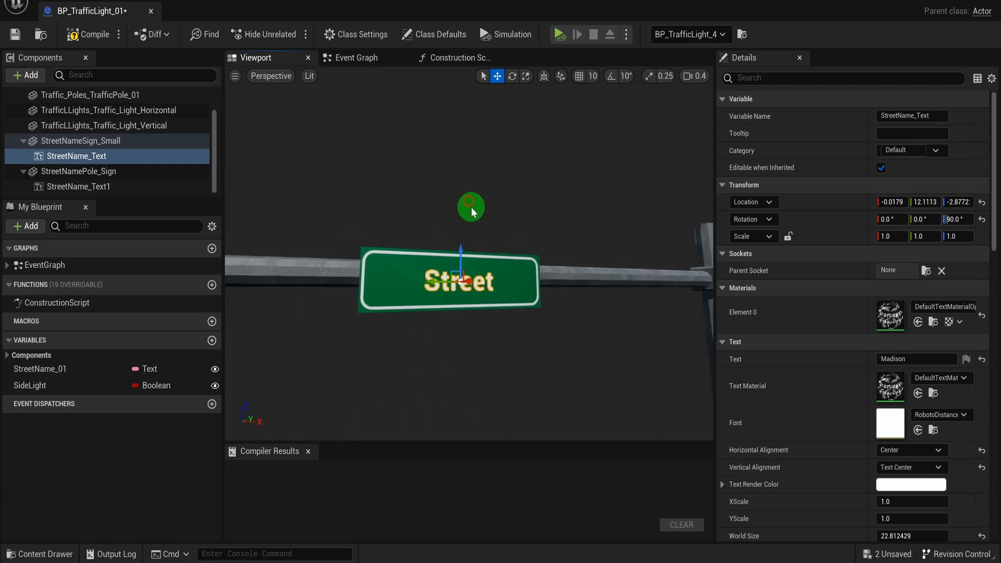
{"action": "key", "text": "s"}
{"action": "right_click_drag", "start_coordinate": [471, 212], "coordinate": [499, 228]}
{"action": "key", "text": "s"}
{"action": "key", "text": "w"}
{"action": "key", "text": "s"}
{"action": "key", "text": "s"}
{"action": "right_click_drag", "start_coordinate": [471, 169], "coordinate": [471, 169]}
{"action": "key", "text": "w"}
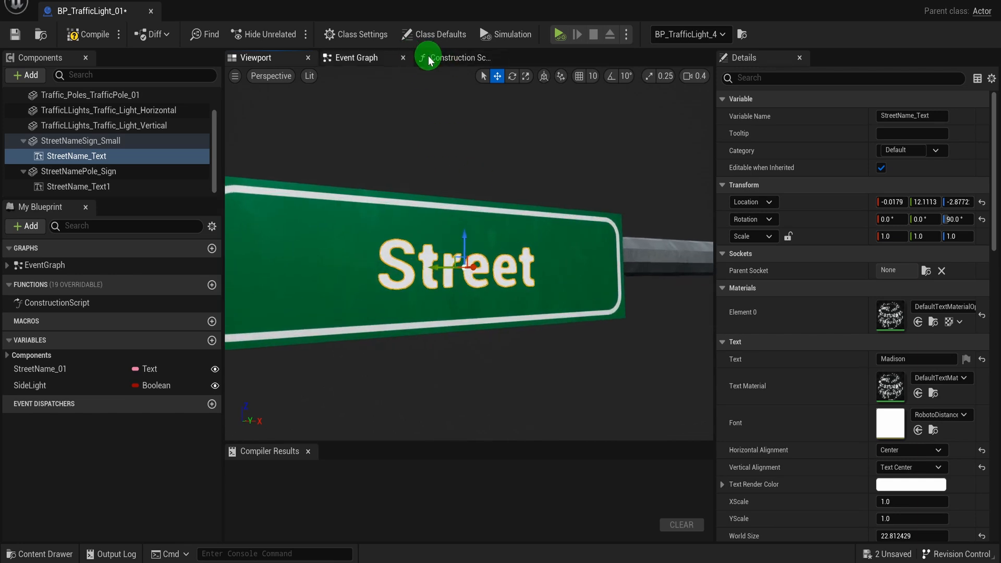
- Examine how Street Name 01 feeds the Set Text node in the Construction Script, and return to the level
{"action": "left_click", "coordinate": [428, 59]}
{"action": "scroll", "coordinate": [424, 233], "scroll_direction": "up", "scroll_amount": 3}
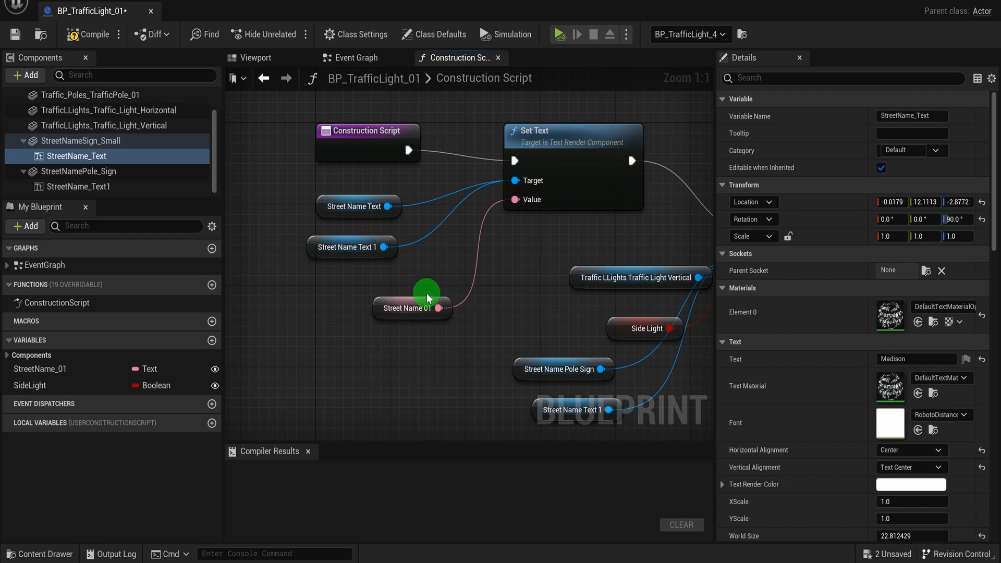
{"action": "right_click_drag", "start_coordinate": [489, 292], "coordinate": [406, 284]}
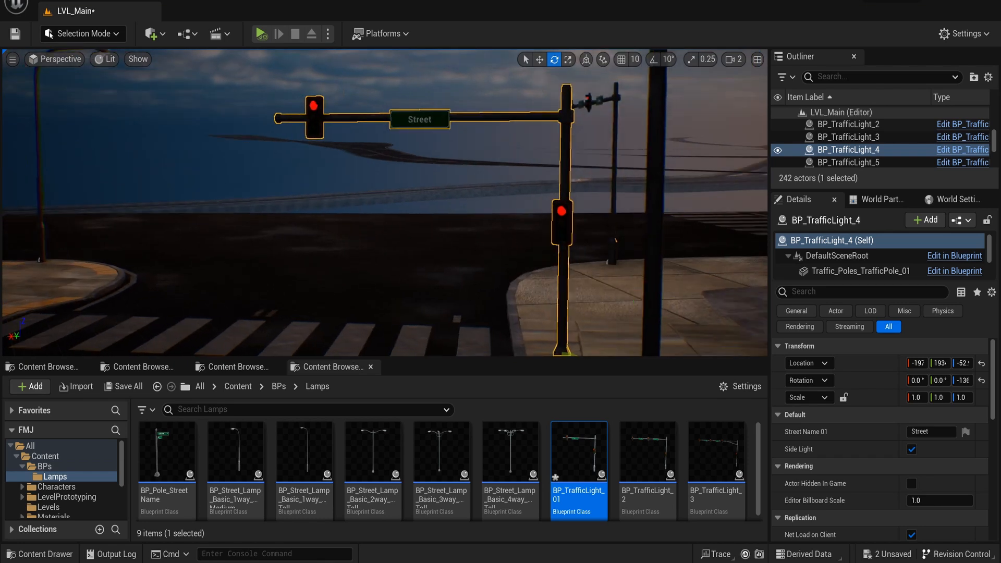
- Set Street Name 01 of the selected traffic light BP_TrafficLight_4 to asdjpioasdj
{"action": "scroll", "coordinate": [886, 448], "scroll_direction": "down", "scroll_amount": 1}
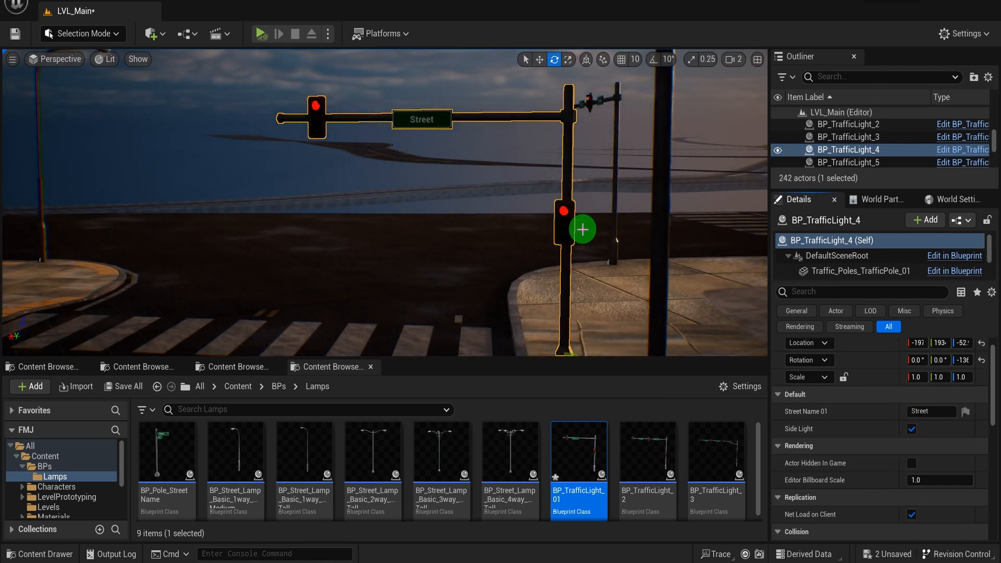
{"action": "mouse_move", "coordinate": [489, 112]}
{"action": "right_mouse_down"}
{"action": "mouse_move", "coordinate": [513, 99]}
{"action": "mouse_move", "coordinate": [489, 112]}
{"action": "right_mouse_up"}
{"action": "left_click", "coordinate": [489, 111]}
{"action": "key", "text": "w"}
{"action": "left_click", "coordinate": [427, 172]}
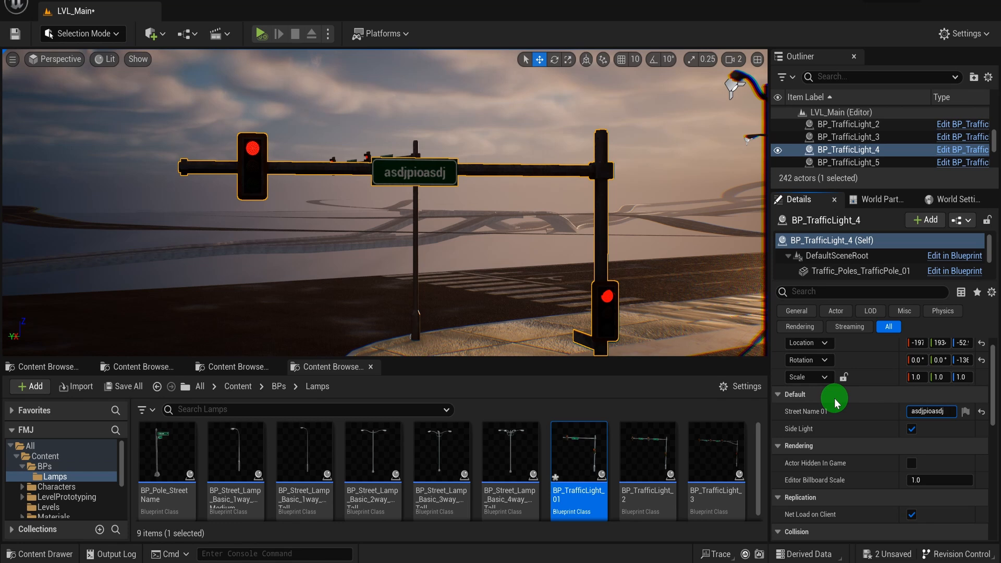
- Select the BP_Pole_StreetName2 street sign pole and examine its signs together with its name options
{"action": "mouse_move", "coordinate": [491, 146]}
{"action": "right_mouse_down"}
{"action": "mouse_move", "coordinate": [484, 143]}
{"action": "mouse_move", "coordinate": [491, 146]}
{"action": "right_mouse_up"}
{"action": "key", "text": "s"}
{"action": "left_click", "coordinate": [433, 132]}
{"action": "right_click_drag", "start_coordinate": [433, 132], "coordinate": [610, 156]}
{"action": "key", "text": "w"}
{"action": "scroll", "coordinate": [568, 161], "scroll_direction": "up", "scroll_amount": 1}
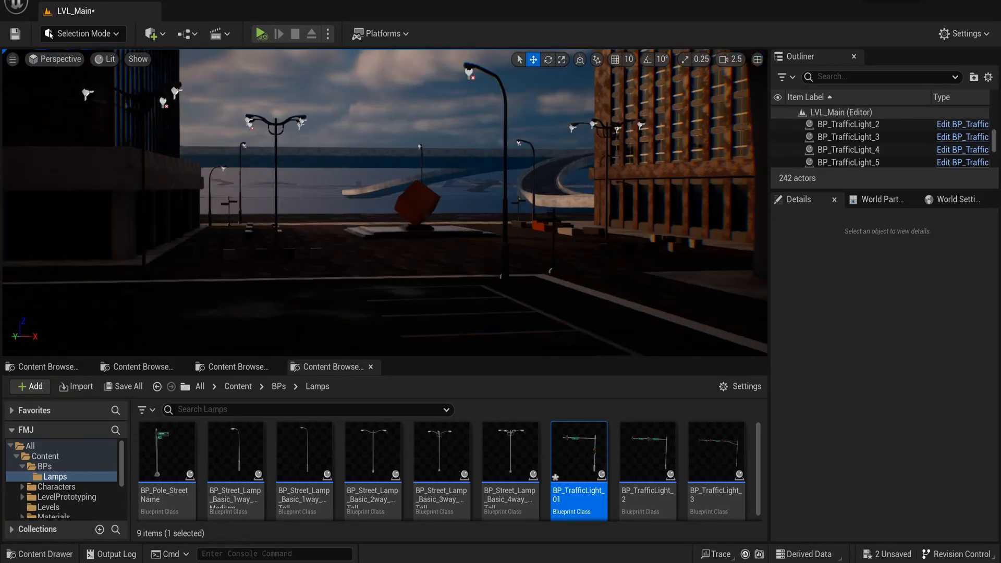
{"action": "mouse_move", "coordinate": [473, 107]}
{"action": "right_mouse_down"}
{"action": "mouse_move", "coordinate": [526, 112]}
{"action": "mouse_move", "coordinate": [485, 125]}
{"action": "mouse_move", "coordinate": [473, 107]}
{"action": "right_mouse_up"}
{"action": "scroll", "coordinate": [473, 108], "scroll_direction": "down", "scroll_amount": 3}
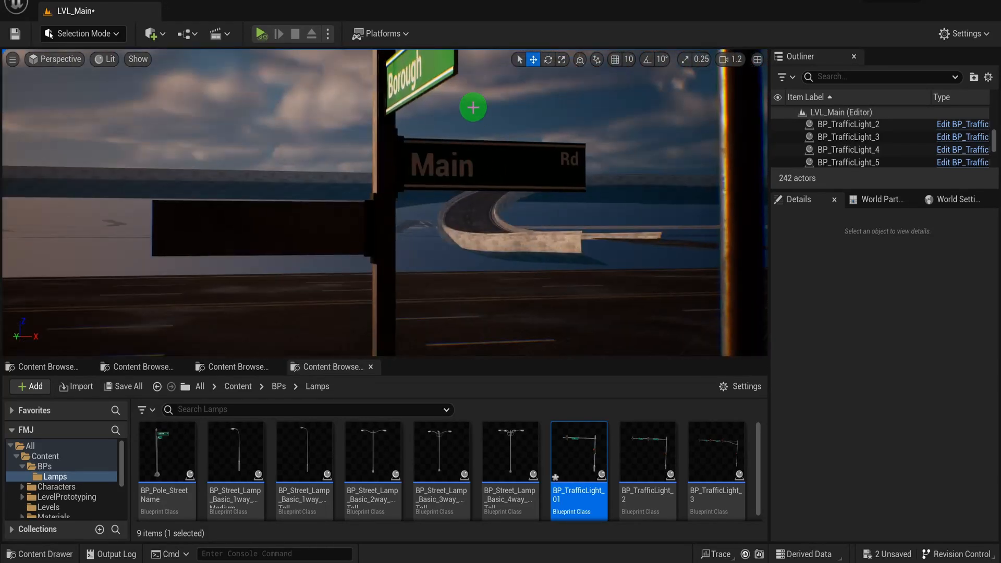
{"action": "left_click", "coordinate": [416, 166]}
{"action": "key", "text": "s"}
{"action": "right_click_drag", "start_coordinate": [415, 166], "coordinate": [641, 159]}
{"action": "key", "text": "a"}
{"action": "key", "text": "w"}
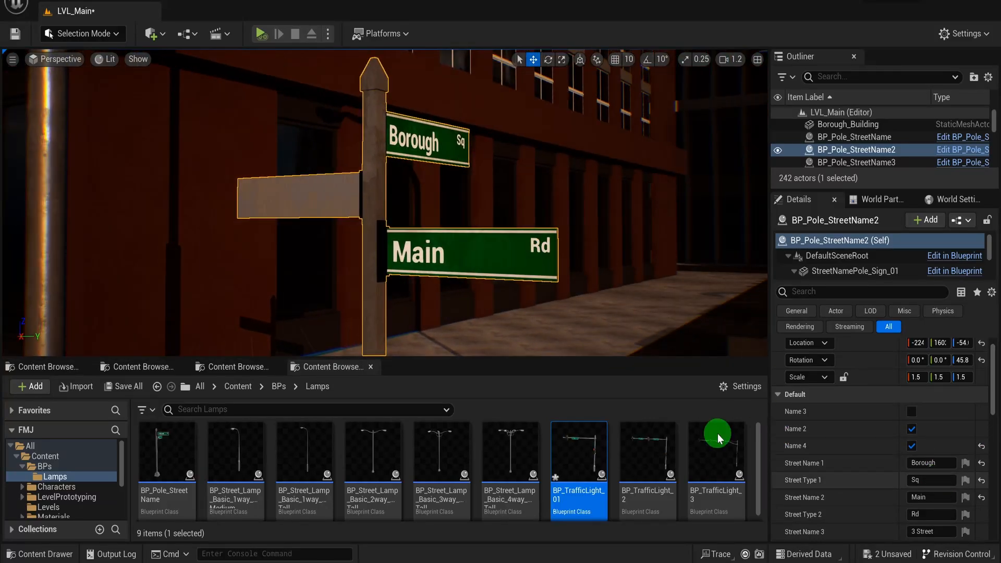
- Toggle the Name 2 and Name 4 options of the BP_Pole_StreetName2 street sign pole
{"action": "right_click_drag", "start_coordinate": [641, 159], "coordinate": [673, 151]}
{"action": "key", "text": "s"}
{"action": "key", "text": "w"}
{"action": "right_click_drag", "start_coordinate": [536, 194], "coordinate": [563, 194]}
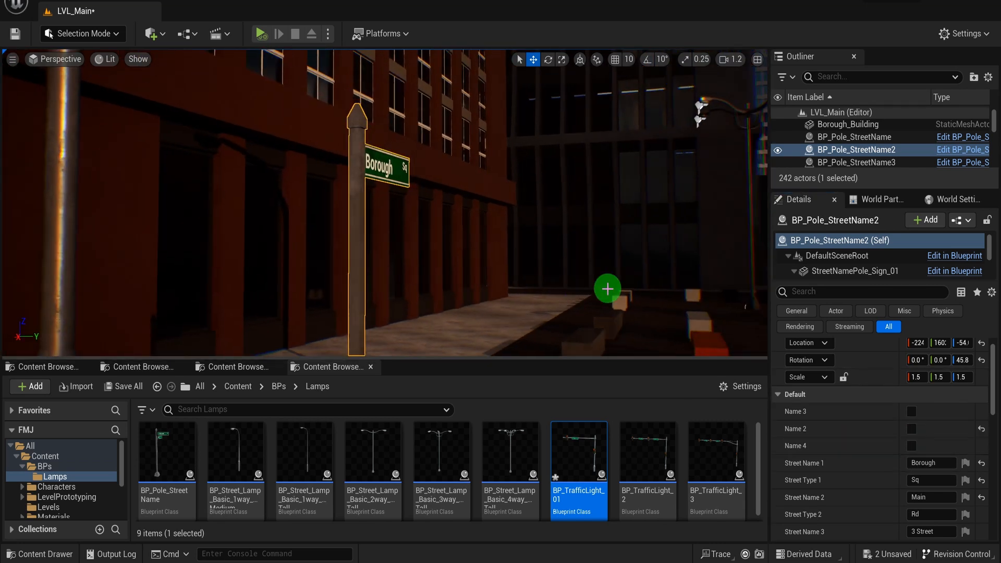
{"action": "left_click", "coordinate": [911, 429]}
{"action": "left_click", "coordinate": [911, 446]}
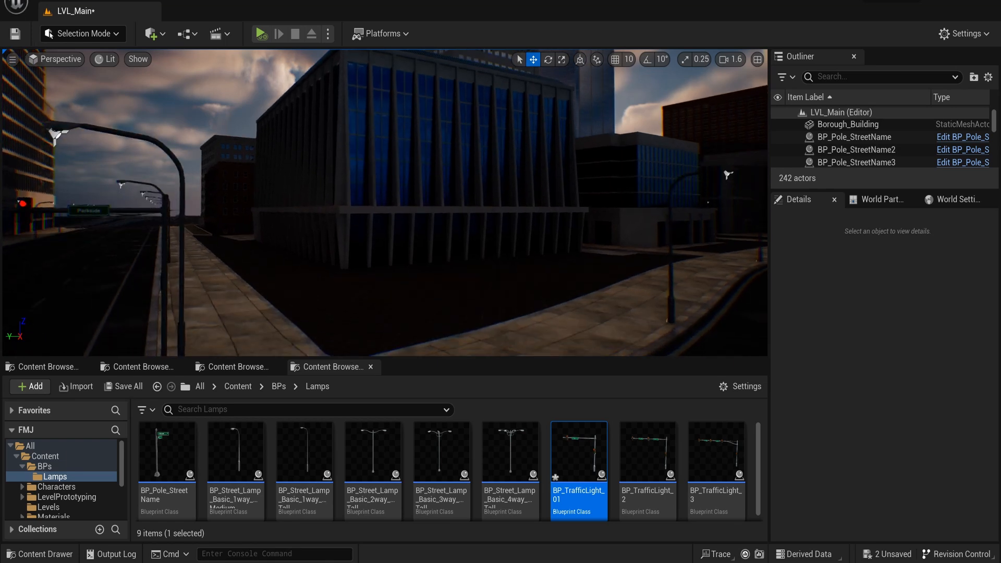
- Filter the Outliner by "direc" to find the level's directional lights
{"action": "left_click", "coordinate": [822, 79]}
{"action": "type", "text": "da"}
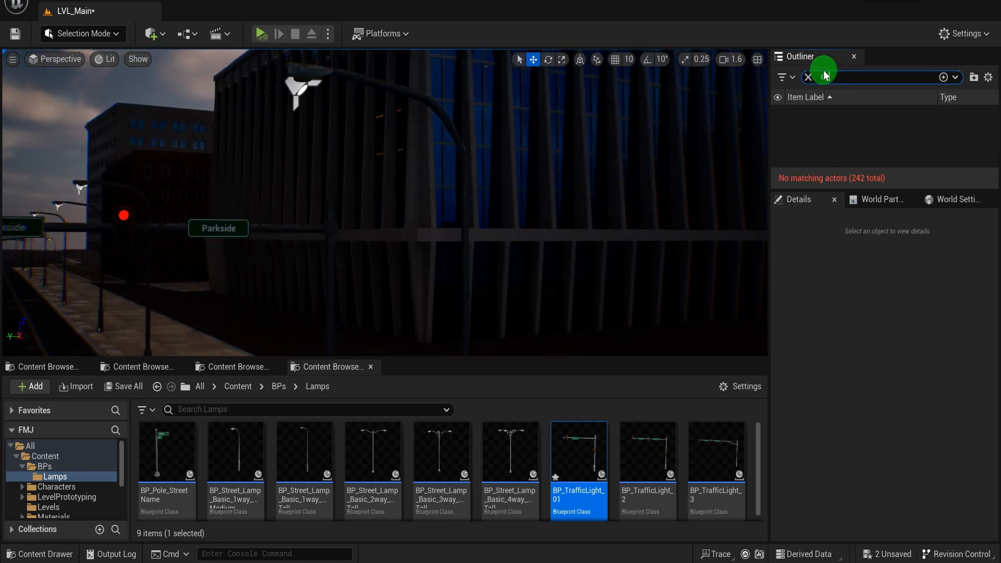
{"action": "type", "text": "ylight"}
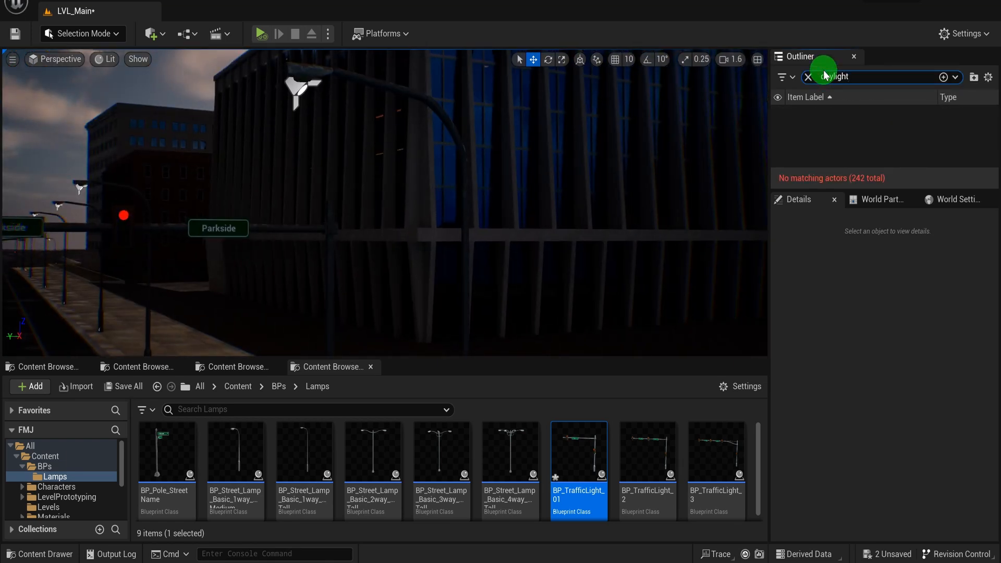
{"action": "double_click", "coordinate": [868, 78]}
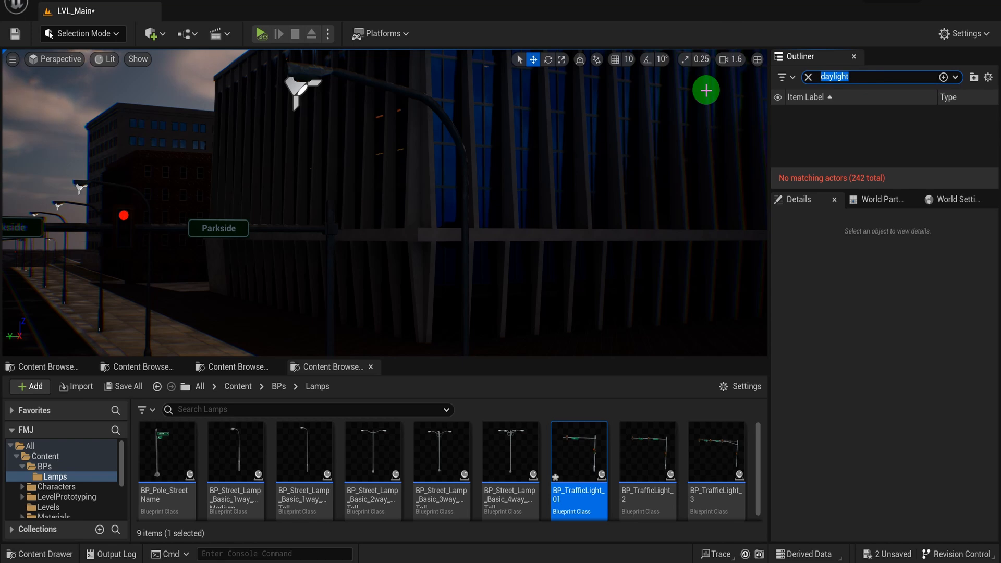
{"action": "type", "text": "direc"}
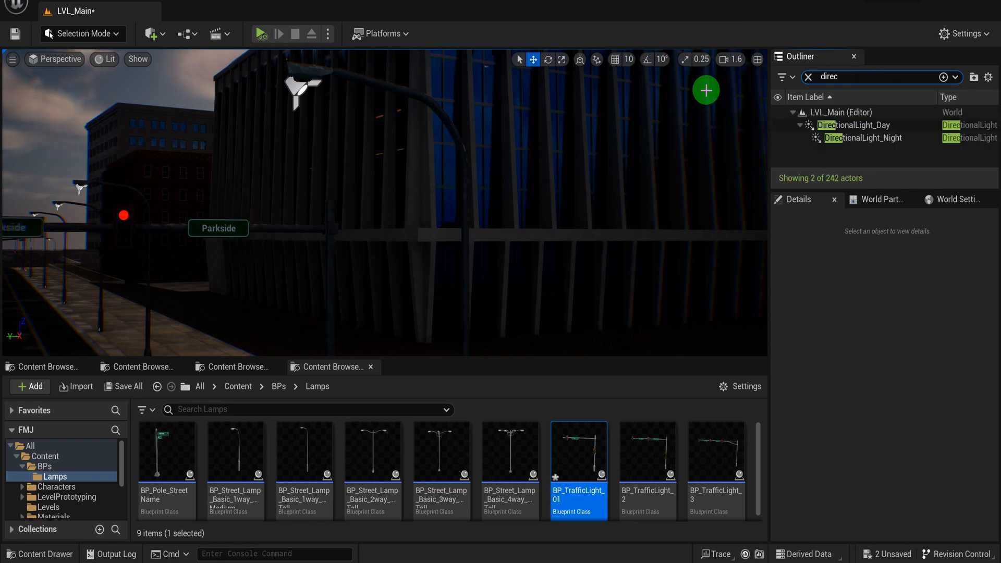
- Rotate DirectionalLight_Day to about 242 degrees on Y to brighten the city, and clear the selection
{"action": "left_click", "coordinate": [855, 125]}
{"action": "left_click_drag", "start_coordinate": [940, 360], "coordinate": [959, 360]}
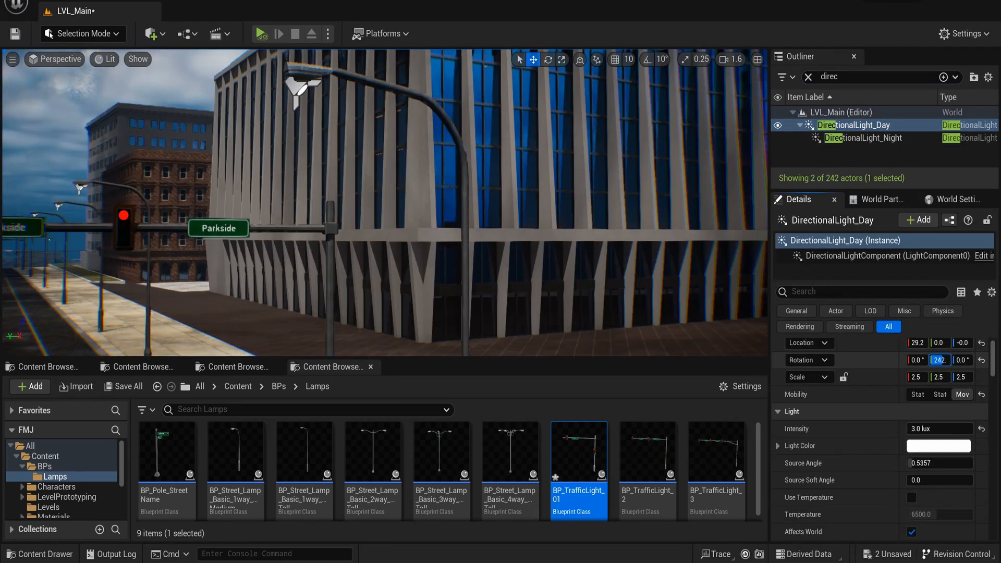
{"action": "right_click_drag", "start_coordinate": [385, 203], "coordinate": [299, 123]}
{"action": "key", "text": "Escape"}
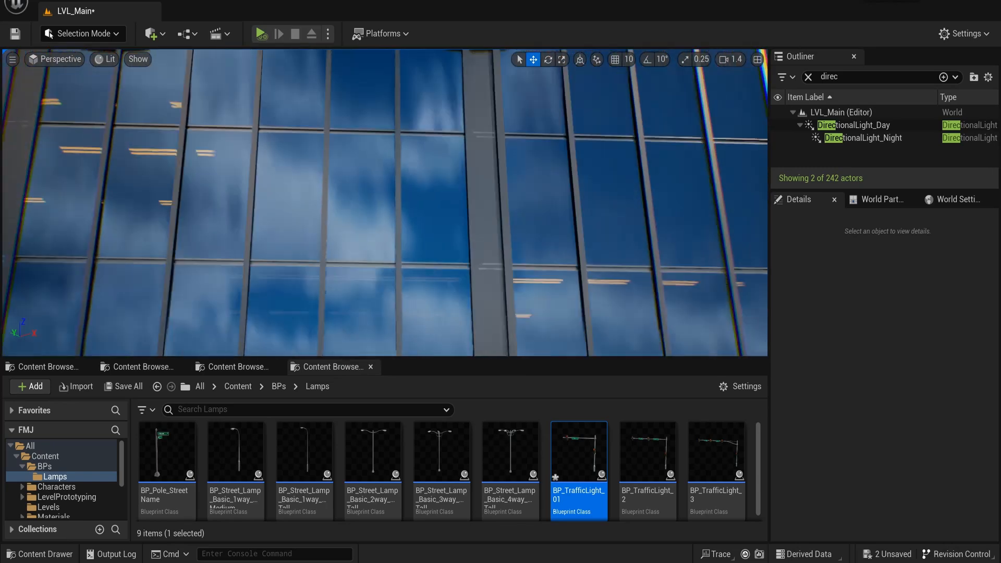
- Examine the NSBank_Tower glass facade from several angles, including its window reflections and interior lights
{"action": "left_click", "coordinate": [360, 196]}
{"action": "right_click_drag", "start_coordinate": [360, 196], "coordinate": [443, 161]}
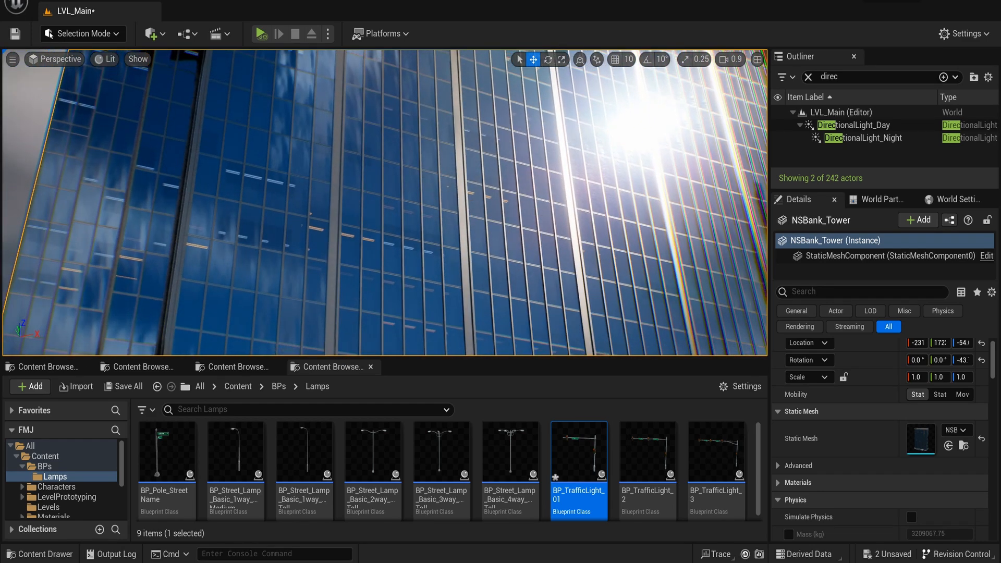
{"action": "right_click_drag", "start_coordinate": [385, 202], "coordinate": [503, 155]}
{"action": "key", "text": "Escape"}
{"action": "key", "text": "a"}
{"action": "key", "text": "d"}
{"action": "key", "text": "a"}
{"action": "right_click_drag", "start_coordinate": [167, 159], "coordinate": [168, 158]}
{"action": "key", "text": "d"}
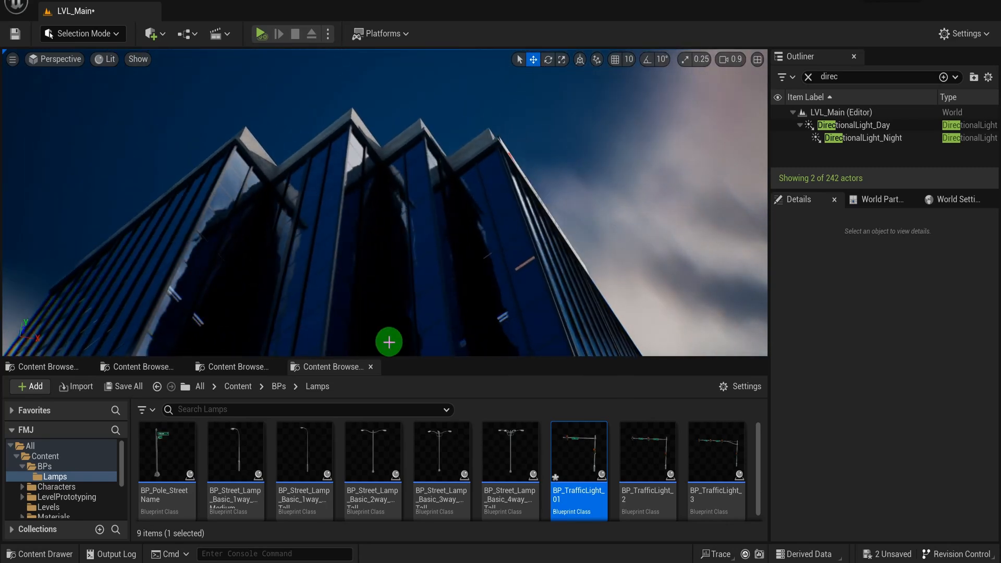
- Open the M_Window material from the Architecture materials folder and examine its node graph
{"action": "left_click", "coordinate": [151, 366]}
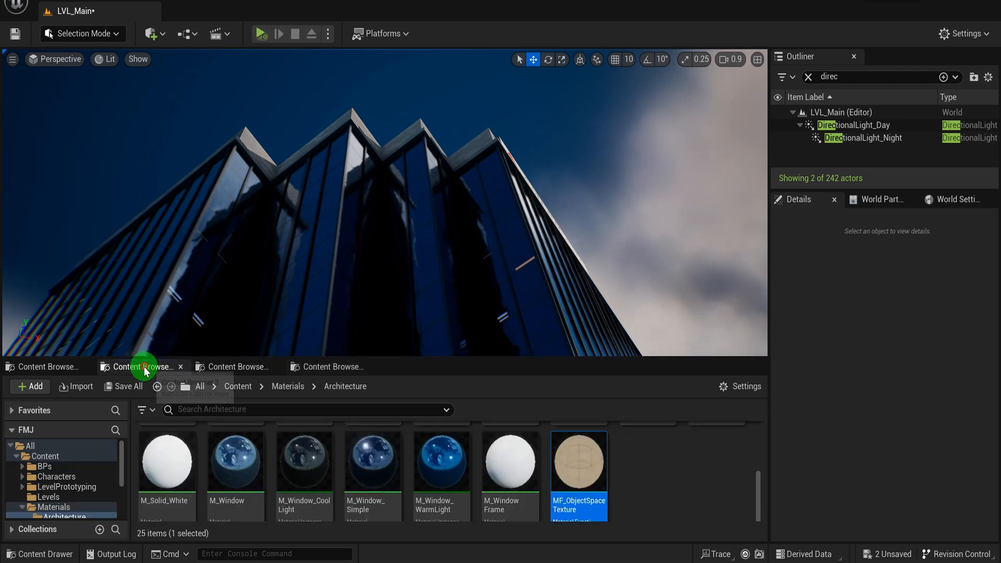
{"action": "double_click", "coordinate": [212, 476]}
{"action": "scroll", "coordinate": [390, 300], "scroll_direction": "down", "scroll_amount": 4}
{"action": "right_click_drag", "start_coordinate": [397, 348], "coordinate": [576, 152]}
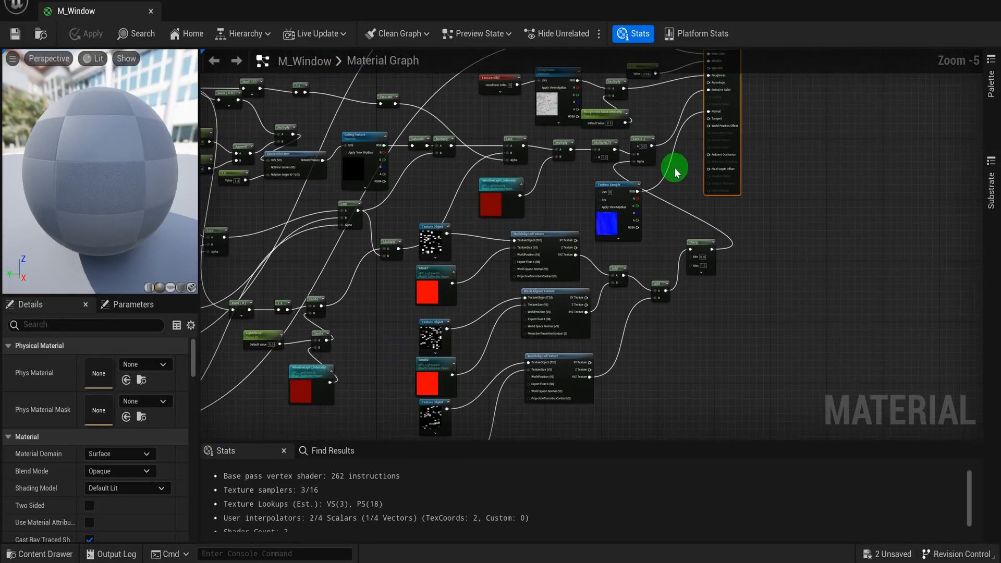
{"action": "scroll", "coordinate": [673, 176], "scroll_direction": "up", "scroll_amount": 5}
{"action": "left_click", "coordinate": [526, 316]}
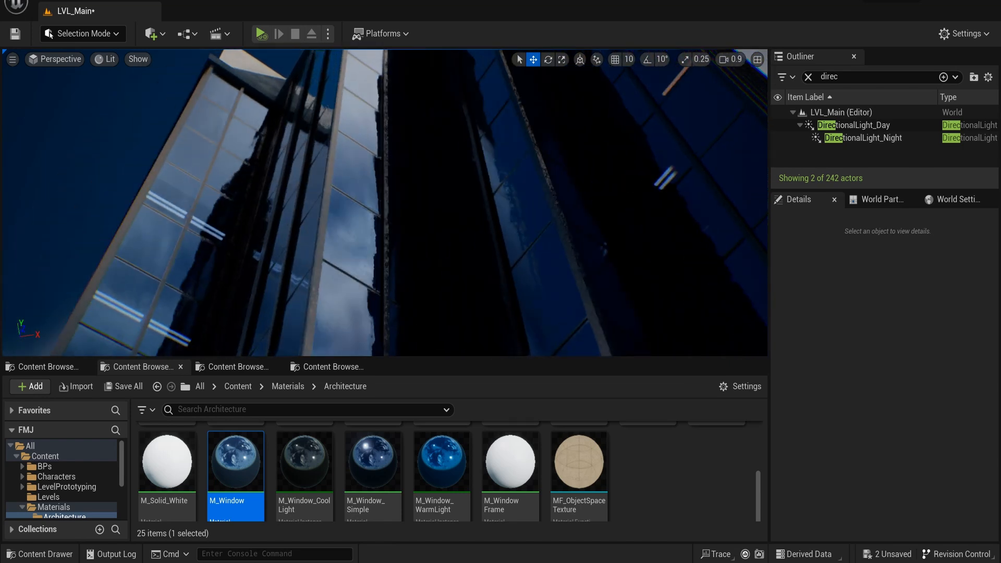
- Select the four-way street lamp BP_Street_Lamp_Basic_4way_Tall2 and look at its lights and surroundings
{"action": "key", "text": "s"}
{"action": "right_click_drag", "start_coordinate": [626, 117], "coordinate": [626, 117]}
{"action": "scroll", "coordinate": [626, 117], "scroll_direction": "up", "scroll_amount": 3}
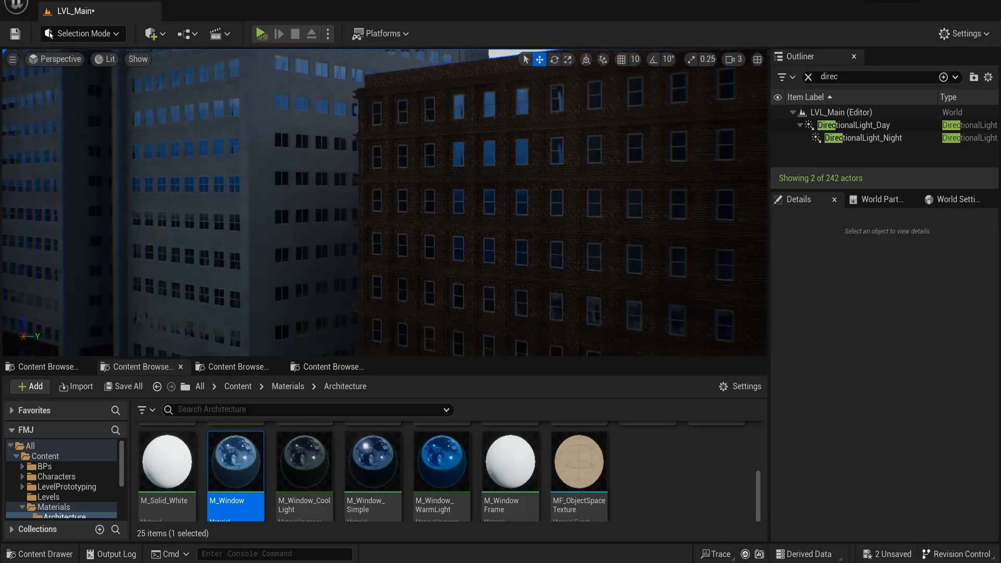
{"action": "right_click_drag", "start_coordinate": [384, 203], "coordinate": [156, 161]}
{"action": "left_click", "coordinate": [438, 219]}
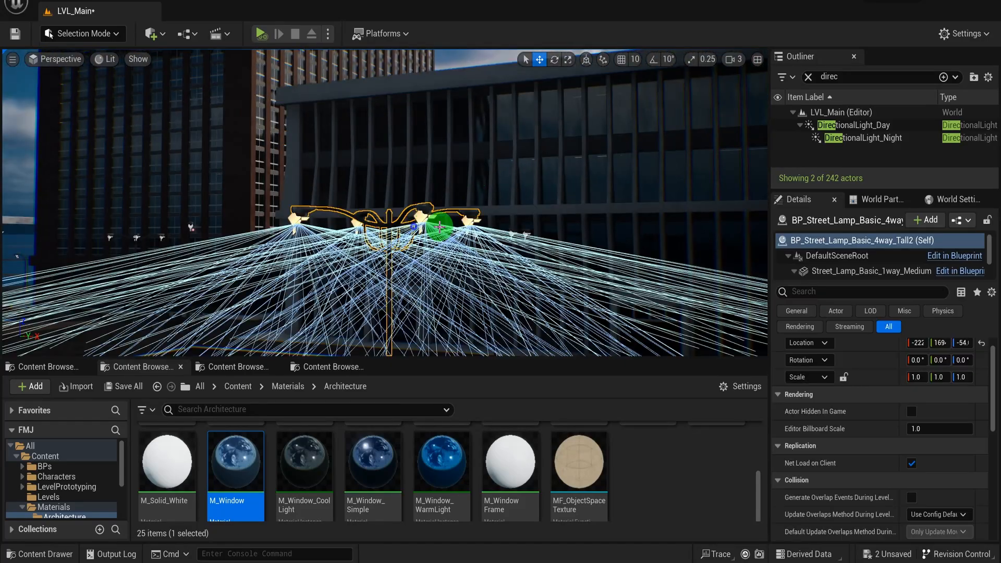
{"action": "right_click_drag", "start_coordinate": [440, 222], "coordinate": [459, 258]}
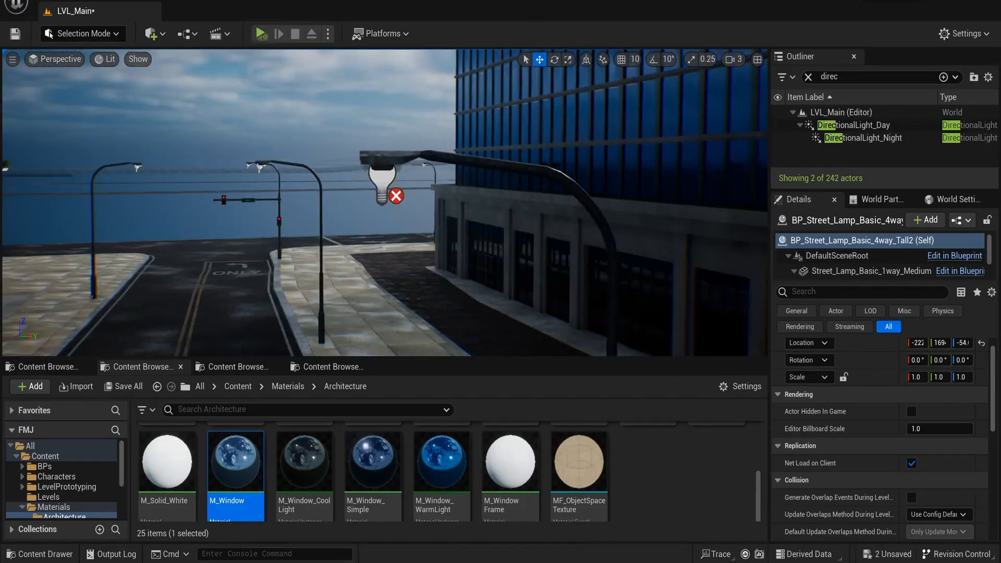
- Focus on the head of the one-way street lamp BP_Street_Lamp_Basic_1way_Tall2 to view it from below
{"action": "left_click", "coordinate": [390, 188]}
{"action": "right_click_drag", "start_coordinate": [389, 187], "coordinate": [401, 114]}
{"action": "key", "text": "f"}
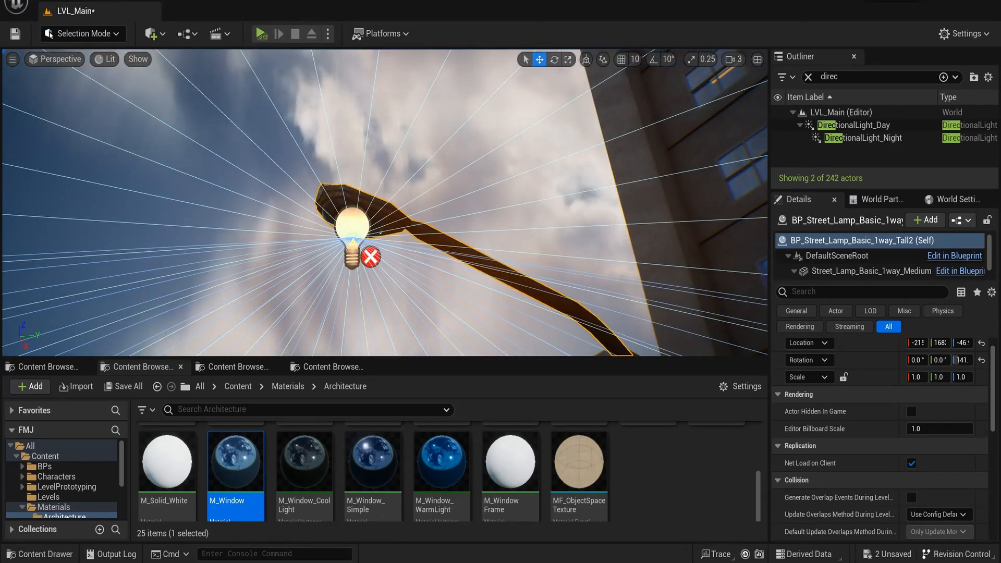
{"action": "left_click", "coordinate": [430, 216]}
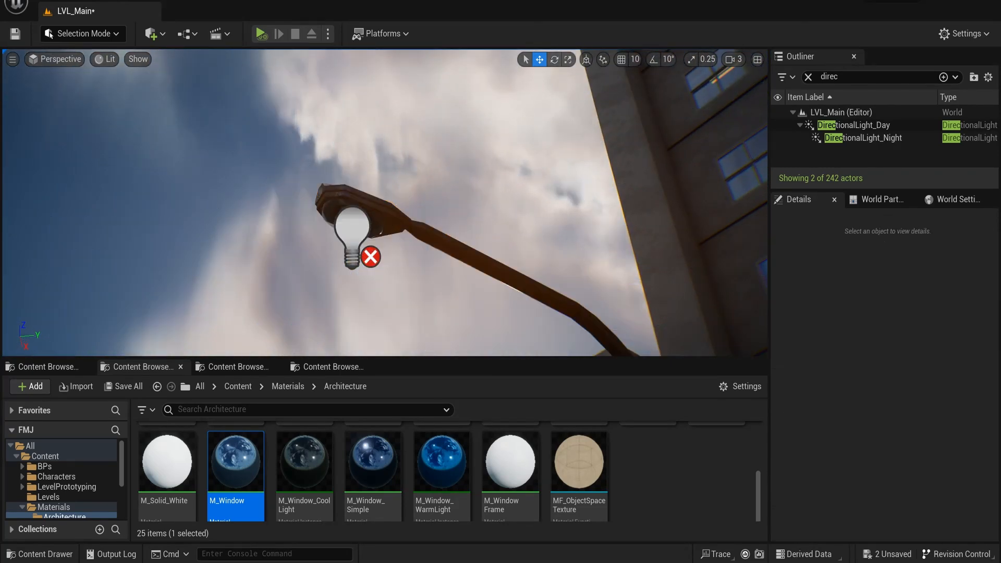
- Reselect the one-way lamp BP_Street_Lamp_Basic_1way_Tall2 and look at its light coverage along the road
{"action": "key", "text": "s"}
{"action": "right_click_drag", "start_coordinate": [340, 184], "coordinate": [371, 181]}
{"action": "left_click", "coordinate": [340, 181]}
{"action": "key", "text": "w"}
{"action": "right_click_drag", "start_coordinate": [424, 255], "coordinate": [410, 211]}
{"action": "key", "text": "w"}
{"action": "key", "text": "s"}
{"action": "key", "text": "w"}
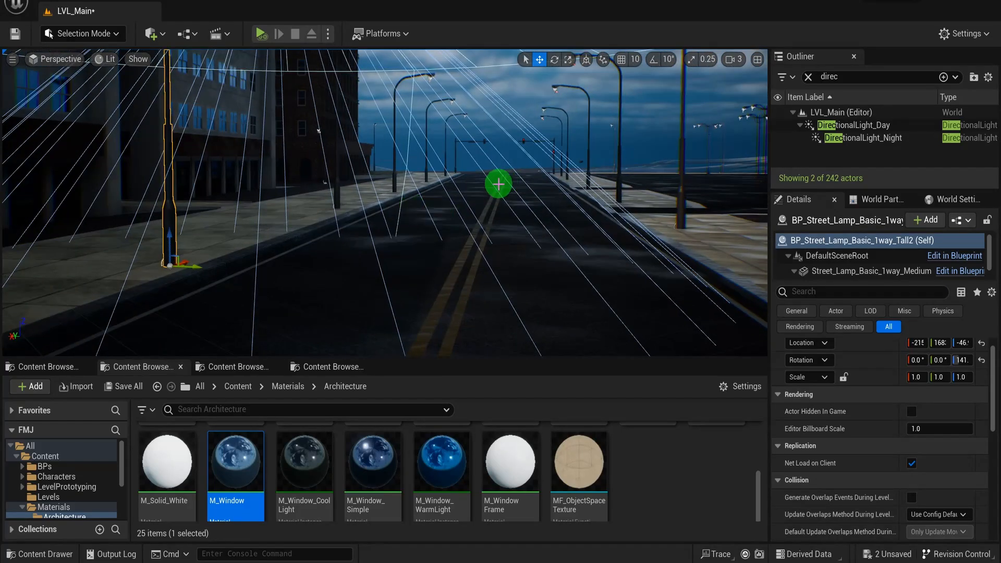
- Look along the lamp-lined street and select the one-way street lamp BP_Street_Lamp_Basic_1way_Tall3
{"action": "right_click_drag", "start_coordinate": [499, 176], "coordinate": [503, 164]}
{"action": "key", "text": "w"}
{"action": "left_click", "coordinate": [543, 120]}
{"action": "right_click_drag", "start_coordinate": [543, 120], "coordinate": [733, 123]}
{"action": "key", "text": "w"}
{"action": "key", "text": "w"}
{"action": "right_click_drag", "start_coordinate": [385, 203], "coordinate": [415, 219]}
{"action": "key", "text": "s"}
{"action": "key", "text": "w"}
{"action": "key", "text": "s"}
{"action": "right_click_drag", "start_coordinate": [462, 121], "coordinate": [459, 95]}
{"action": "left_click", "coordinate": [386, 84]}
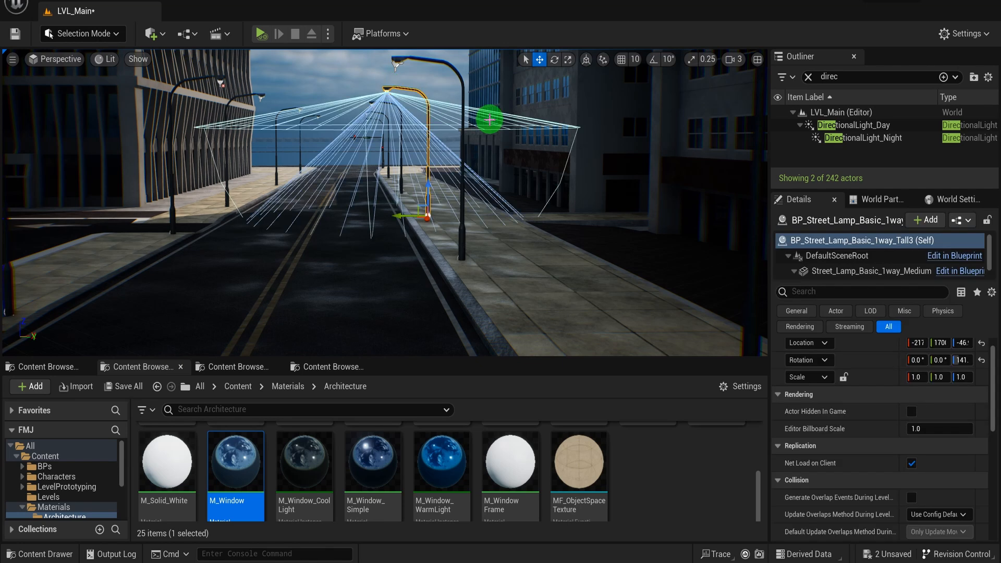
- Examine the grass ground material at close range and from farther above
{"action": "key", "text": "s"}
{"action": "right_click_drag", "start_coordinate": [387, 157], "coordinate": [412, 182]}
{"action": "key", "text": "w"}
{"action": "key", "text": "w"}
{"action": "scroll", "coordinate": [489, 151], "scroll_direction": "up", "scroll_amount": 3}
{"action": "key", "text": "w"}
{"action": "scroll", "coordinate": [386, 225], "scroll_direction": "down", "scroll_amount": 6}
{"action": "key", "text": "d"}
{"action": "key", "text": "w"}
{"action": "scroll", "coordinate": [334, 203], "scroll_direction": "up", "scroll_amount": 3}
{"action": "key", "text": "w"}
{"action": "scroll", "coordinate": [341, 180], "scroll_direction": "down", "scroll_amount": 2}
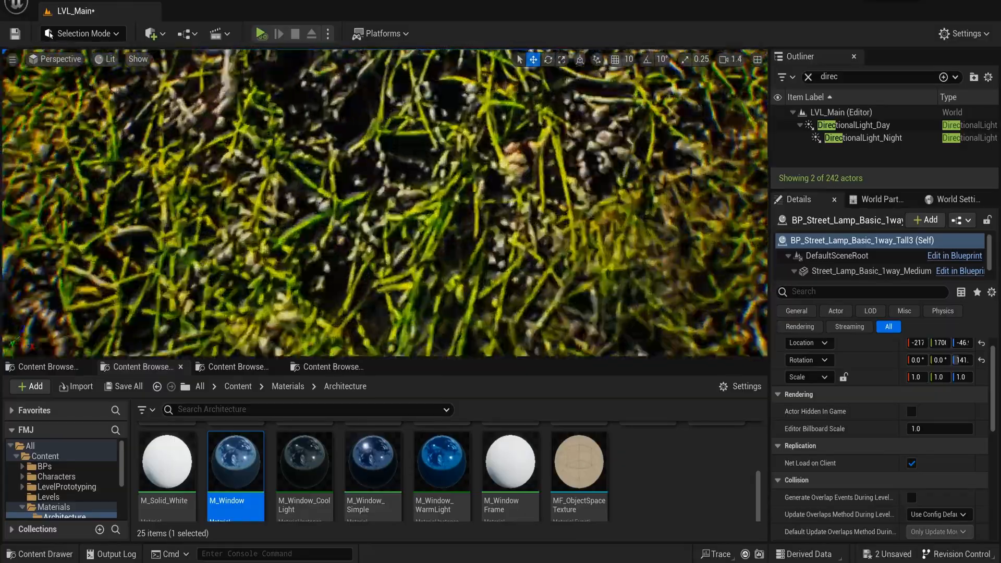
{"action": "key", "text": "w"}
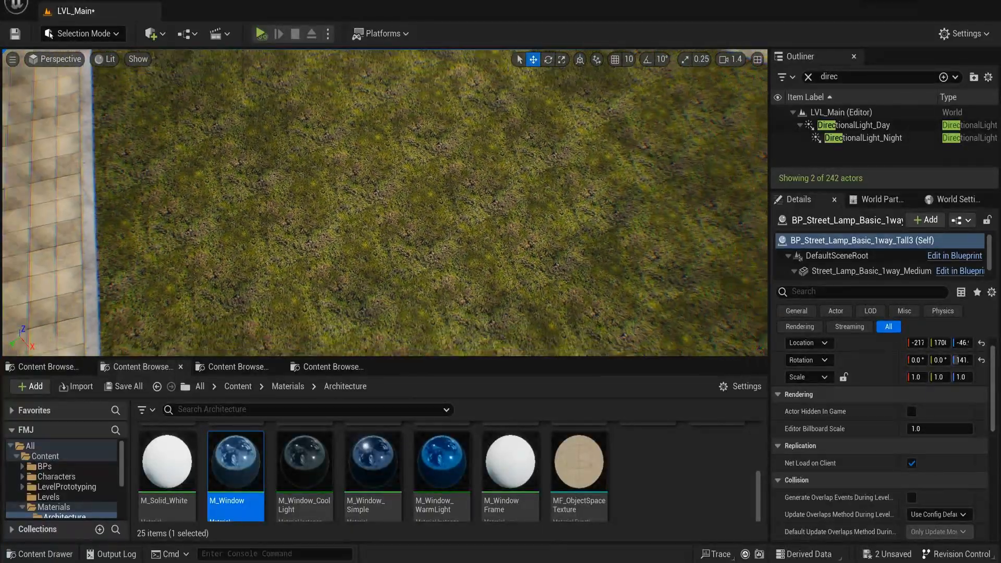
- Survey the landscape hills, shoreline and highway network from the air
{"action": "scroll", "coordinate": [384, 203], "scroll_direction": "up", "scroll_amount": 6}
{"action": "key", "text": "w"}
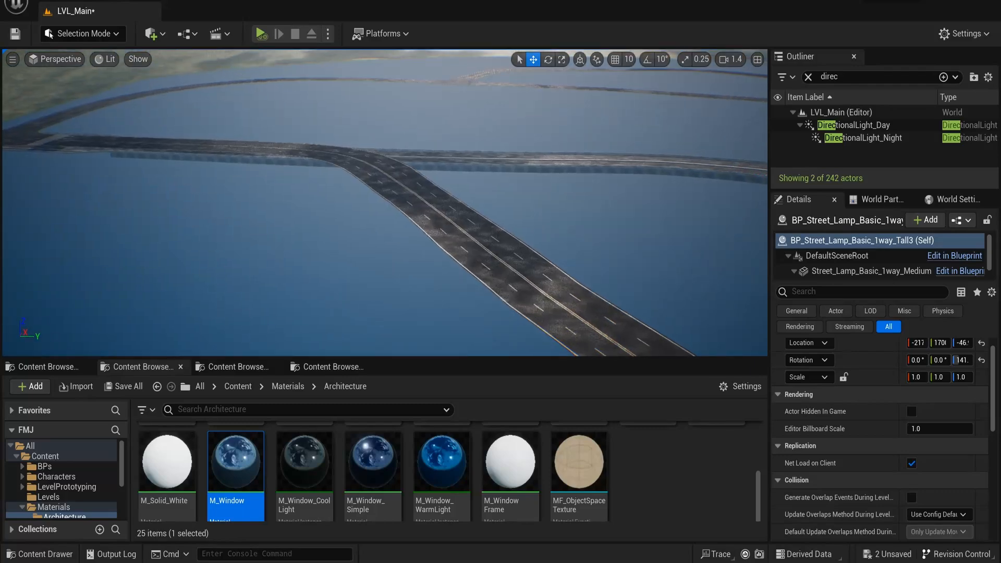
{"action": "key", "text": "w"}
{"action": "scroll", "coordinate": [385, 202], "scroll_direction": "up", "scroll_amount": 6}
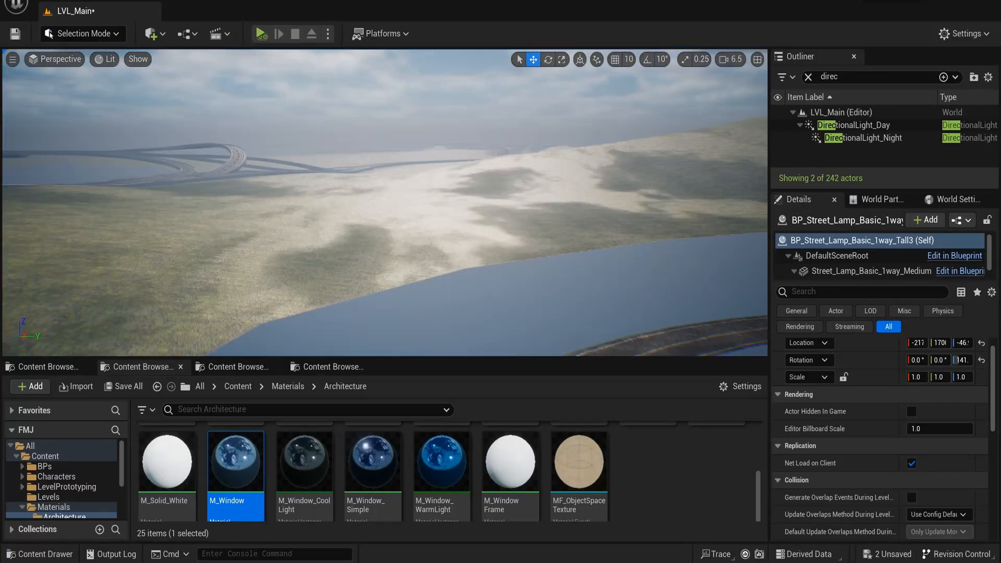
{"action": "key", "text": "s"}
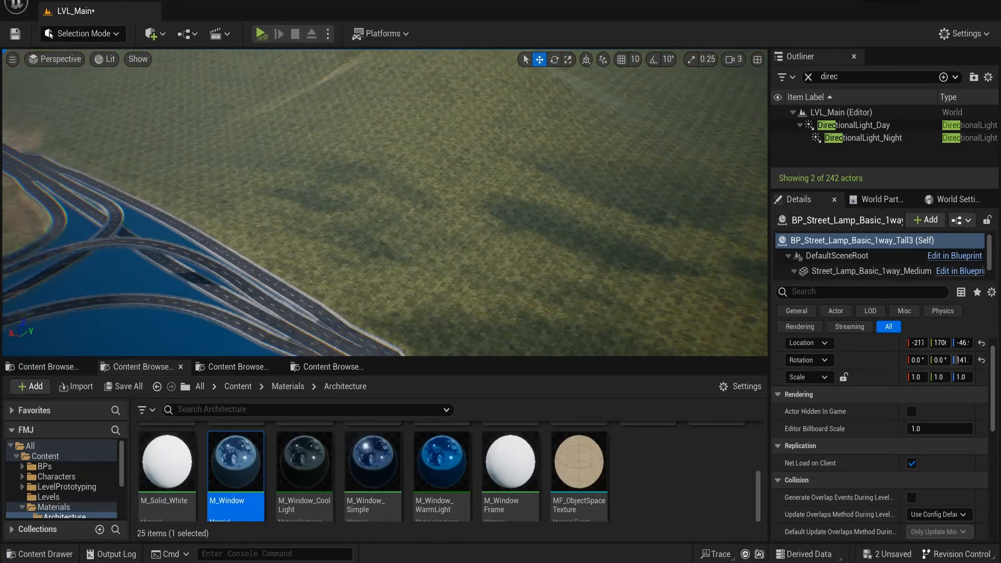
{"action": "scroll", "coordinate": [384, 202], "scroll_direction": "down", "scroll_amount": 3}
{"action": "key", "text": "s"}
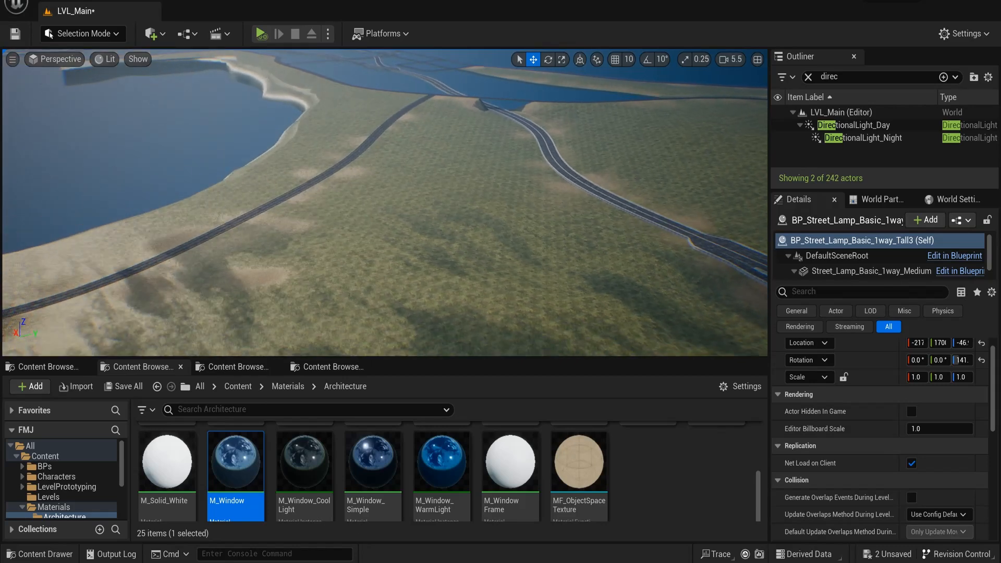
{"action": "scroll", "coordinate": [385, 202], "scroll_direction": "up", "scroll_amount": 5}
{"action": "key", "text": "s"}
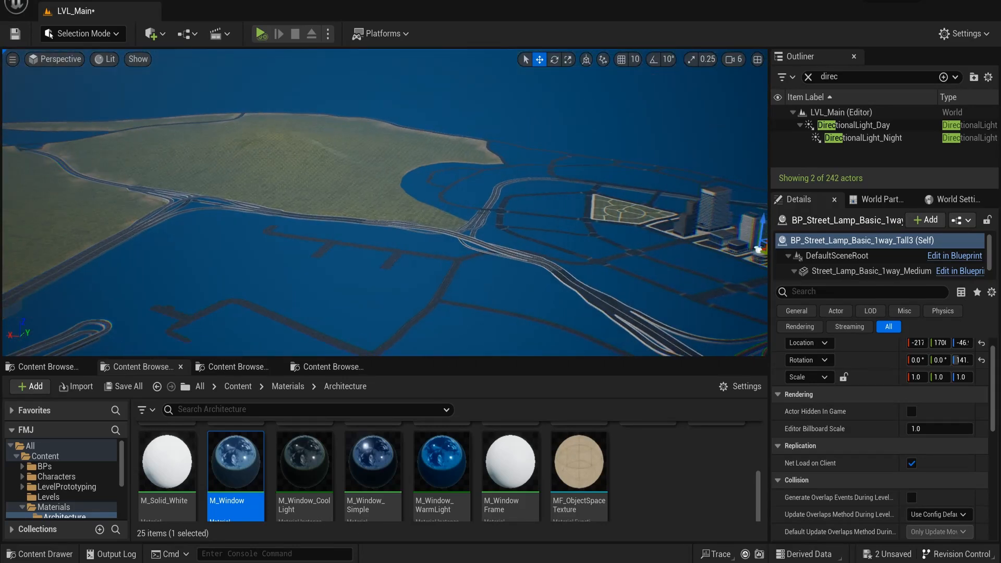
- View the city's high-rise blocks from the air and at rooftop level
{"action": "key", "text": "w"}
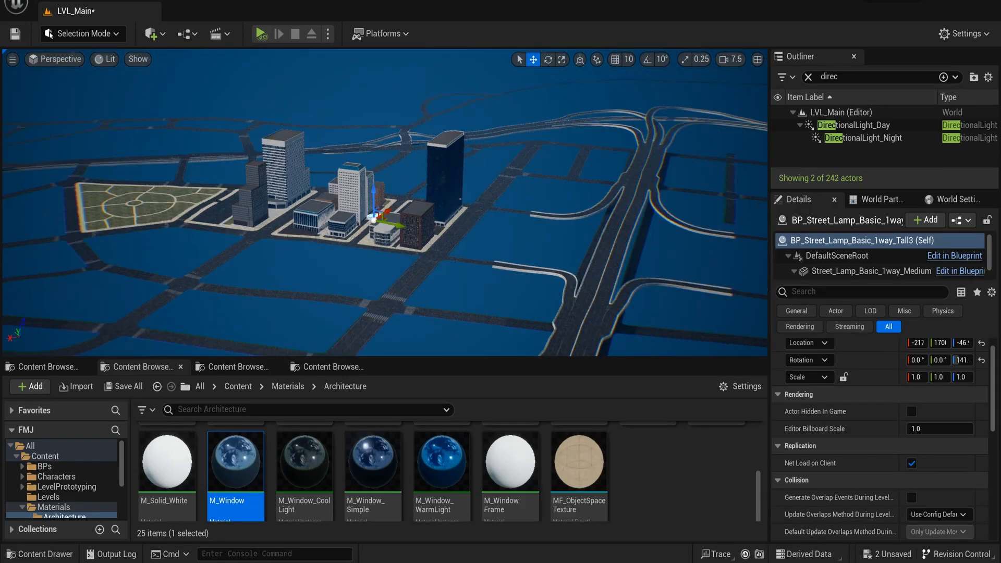
{"action": "key", "text": "w"}
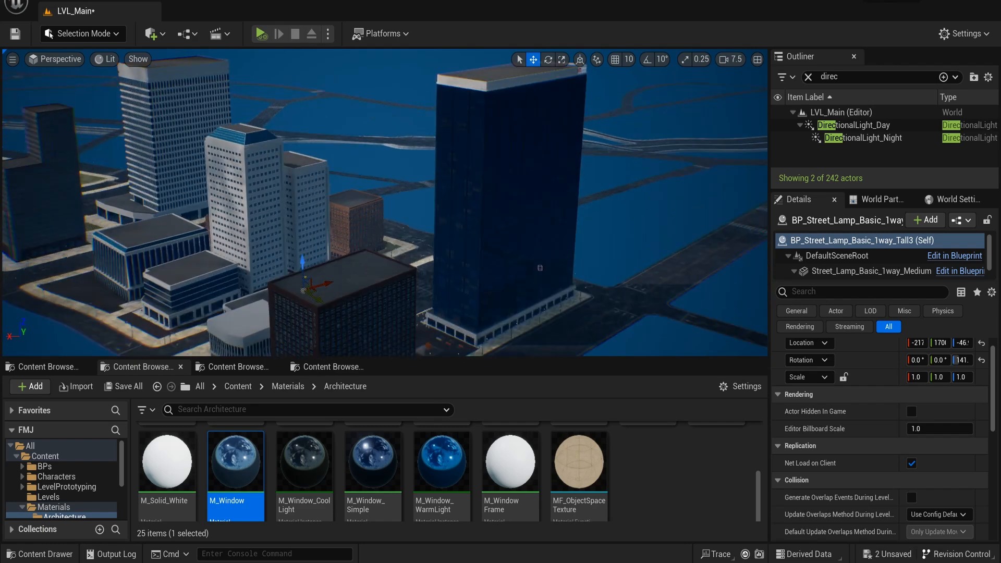
{"action": "scroll", "coordinate": [385, 203], "scroll_direction": "down", "scroll_amount": 3}
{"action": "key", "text": "w"}
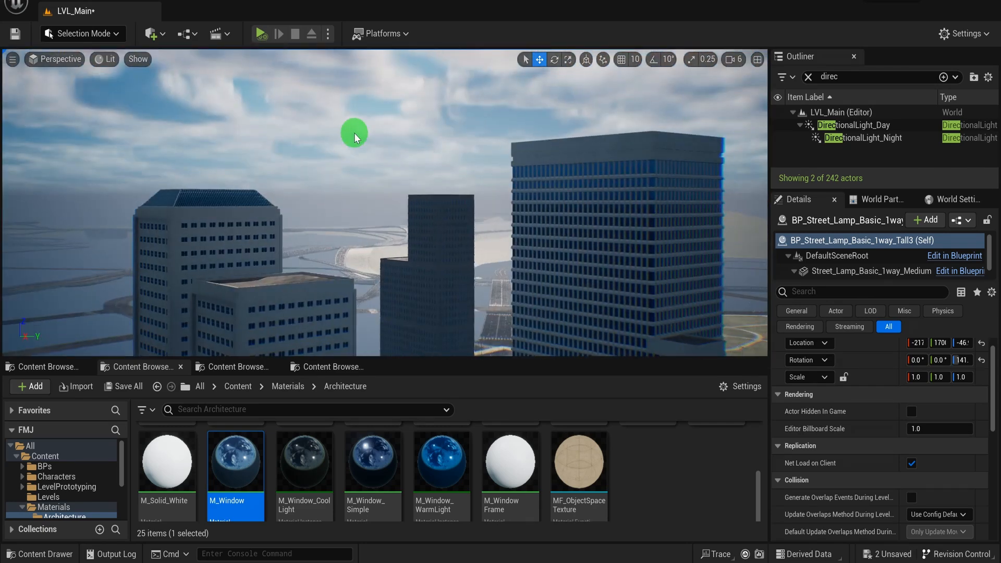
- Deselect the street lamp and look over the plaza around the orange cube sculpture, including its paving and bordering sidewalk
{"action": "left_click", "coordinate": [356, 136]}
{"action": "key", "text": "w"}
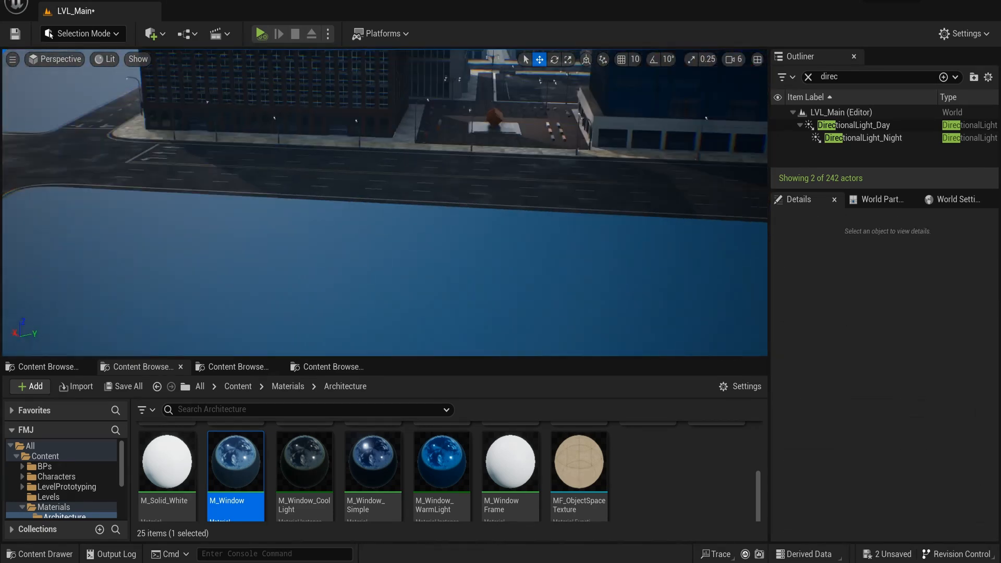
{"action": "key", "text": "w"}
{"action": "scroll", "coordinate": [385, 203], "scroll_direction": "down", "scroll_amount": 6}
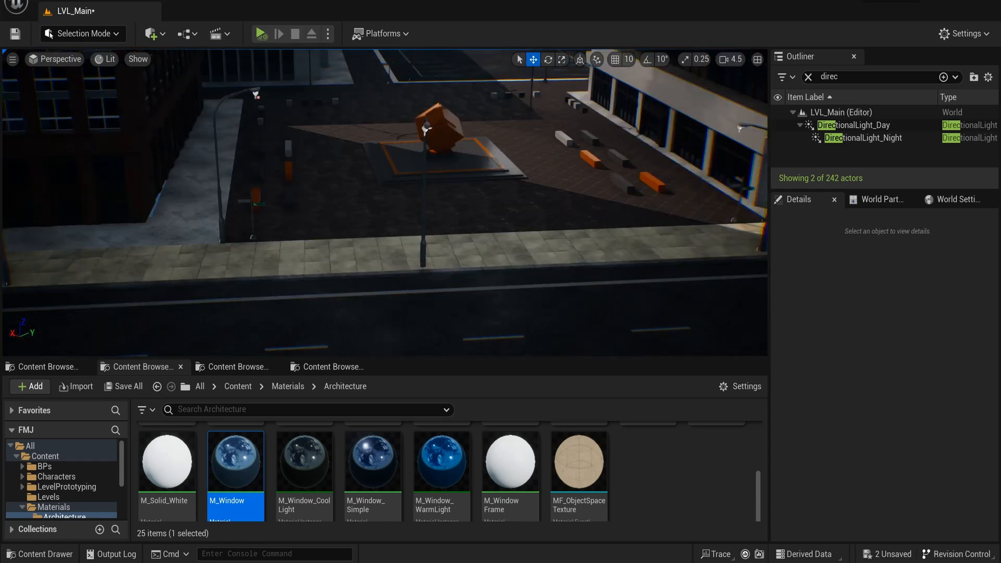
{"action": "key", "text": "w"}
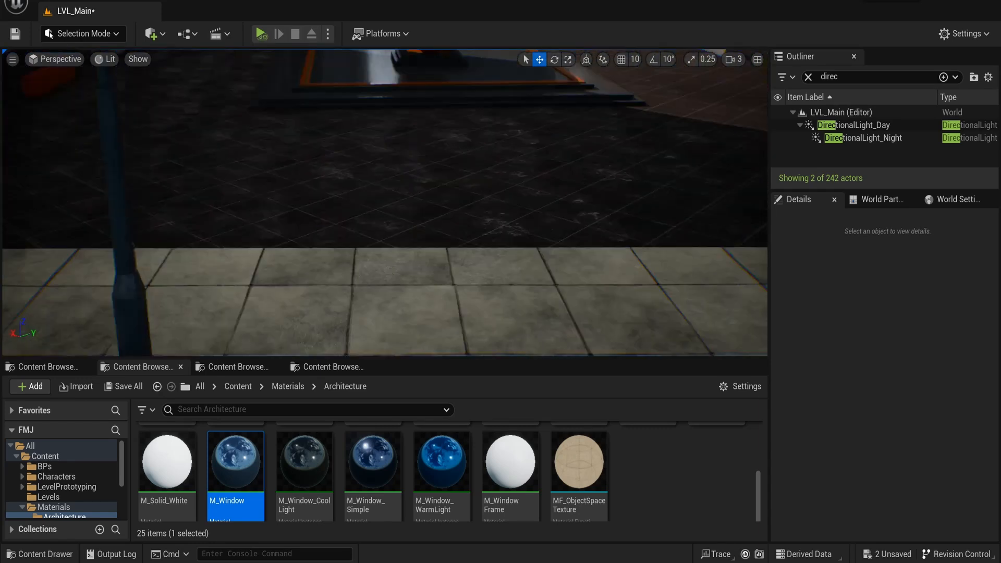
{"action": "scroll", "coordinate": [385, 203], "scroll_direction": "down", "scroll_amount": 1}
{"action": "key", "text": "w"}
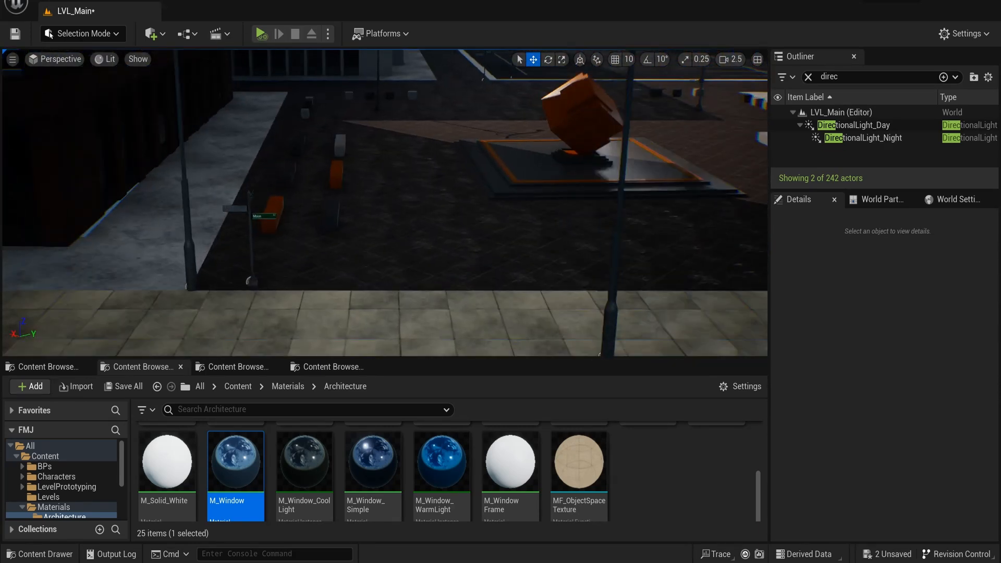
{"action": "key", "text": "s"}
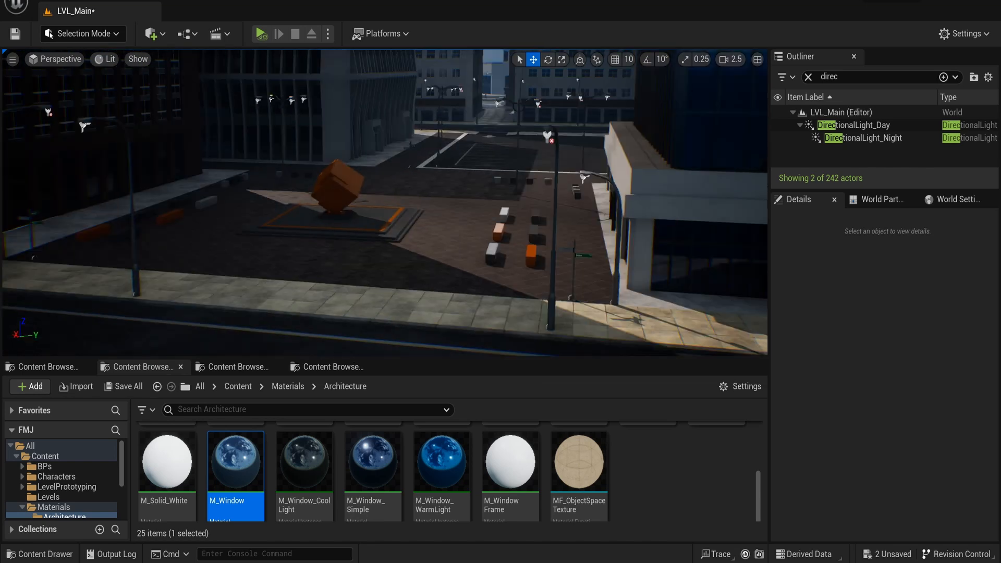
- Look along the street beyond the plaza and examine the painted bay lines of the parking lot
{"action": "key", "text": "w"}
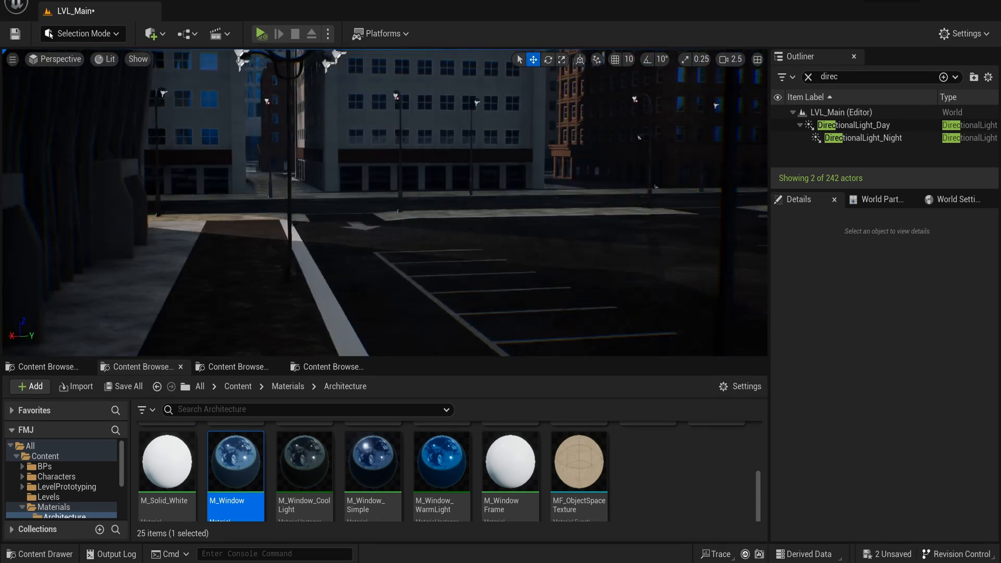
{"action": "key", "text": "s"}
{"action": "key", "text": "w"}
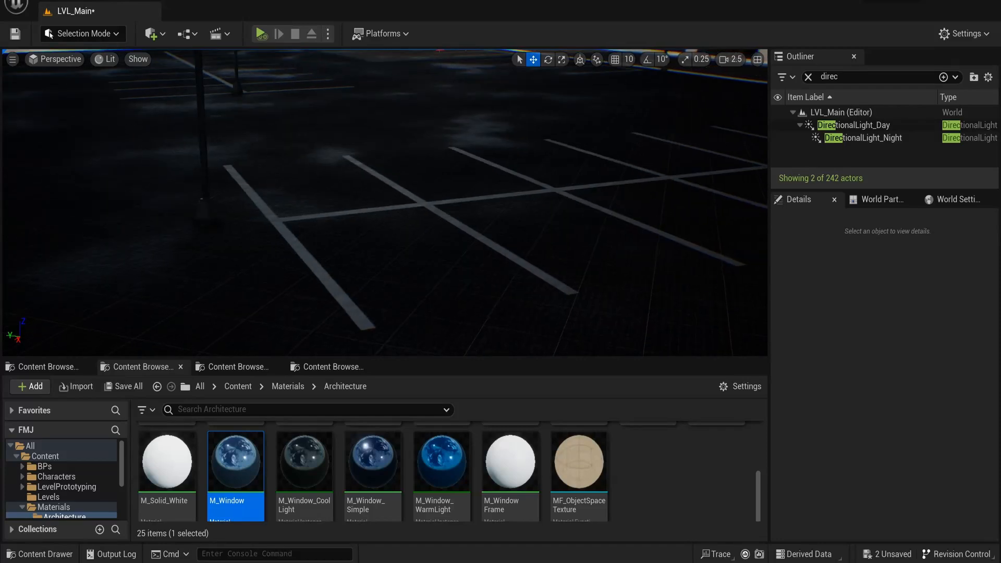
{"action": "right_click_drag", "start_coordinate": [384, 202], "coordinate": [302, 271]}
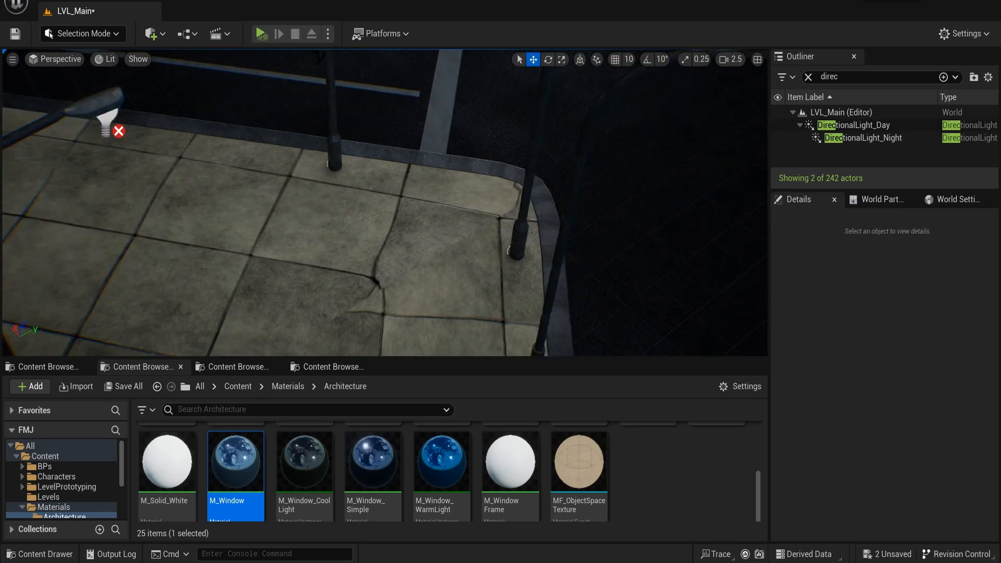
- Examine the rounded pavement corner at close range, covering its slabs, curb and yellow tactile tiles
{"action": "right_click_drag", "start_coordinate": [385, 202], "coordinate": [396, 224]}
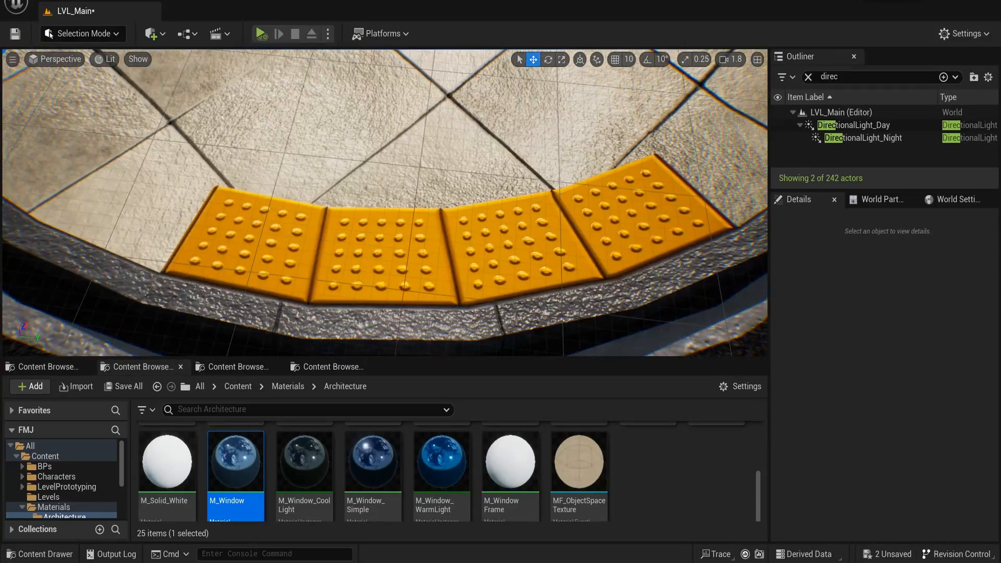
{"action": "key", "text": "w"}
{"action": "right_click_drag", "start_coordinate": [384, 203], "coordinate": [347, 208]}
{"action": "key", "text": "s"}
{"action": "key", "text": "d"}
{"action": "key", "text": "d"}
{"action": "key", "text": "s"}
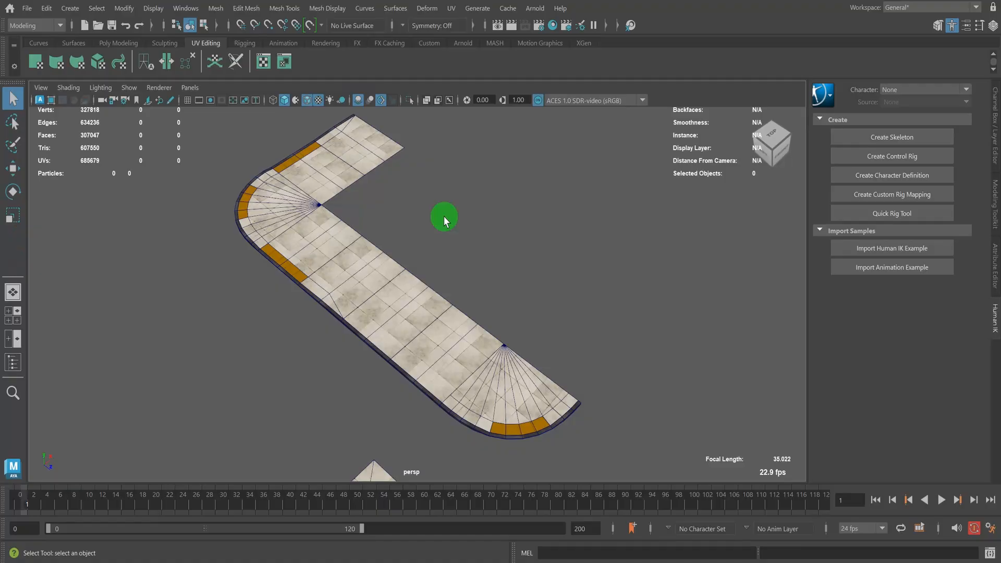
- Switch to Maya, inspect the L-shaped pavement from several angles, select its corner mesh and enter face mode
{"action": "left_click_drag", "start_coordinate": [443, 216], "coordinate": [395, 307], "text": "alt"}
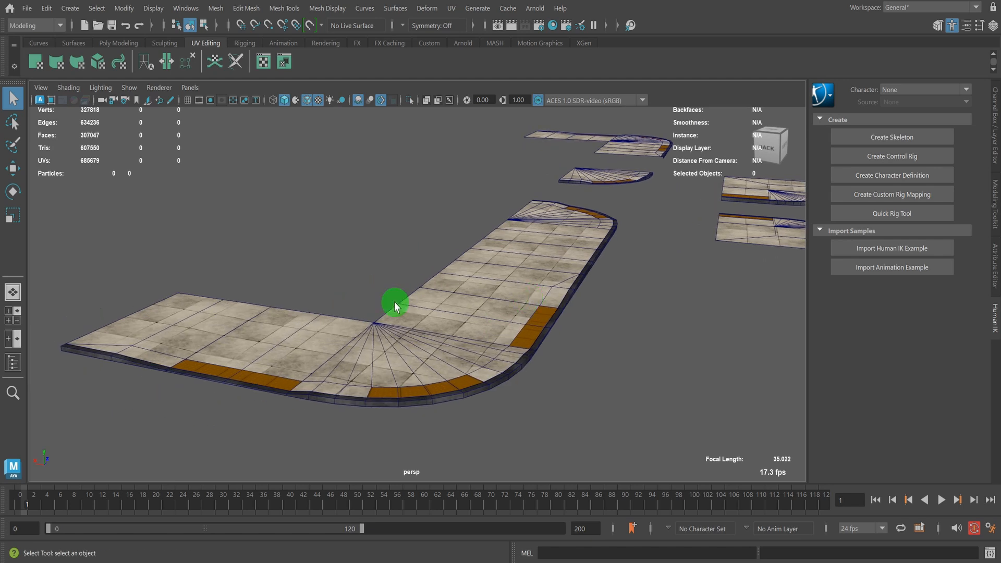
{"action": "left_click_drag", "start_coordinate": [264, 324], "coordinate": [407, 327], "text": "alt"}
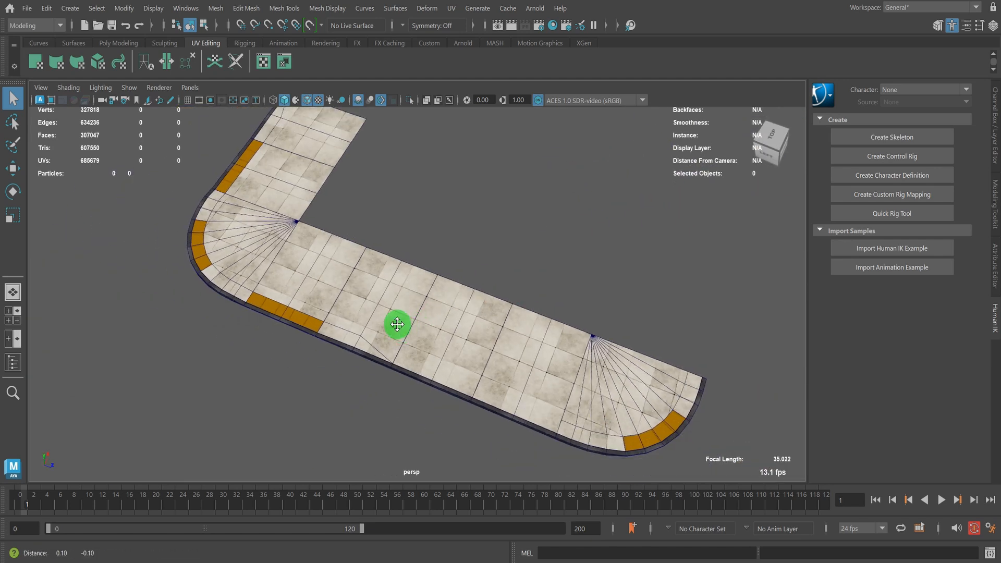
{"action": "middle_click_drag", "start_coordinate": [397, 324], "coordinate": [321, 284], "text": "alt"}
{"action": "right_click_drag", "start_coordinate": [224, 245], "coordinate": [564, 293], "text": "alt"}
{"action": "left_click", "coordinate": [226, 243]}
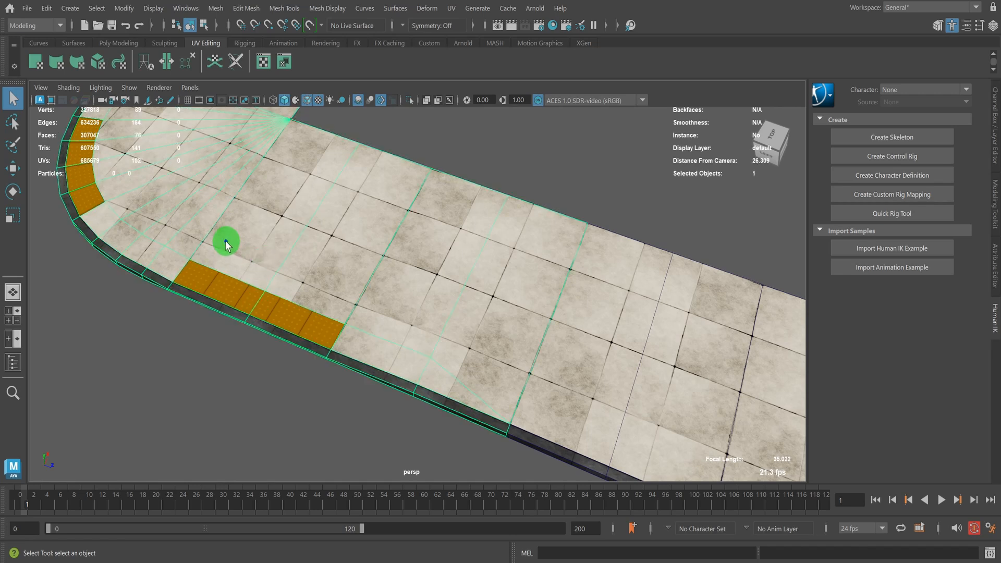
{"action": "right_click_drag", "start_coordinate": [226, 242], "coordinate": [250, 302]}
{"action": "middle_click_drag", "start_coordinate": [250, 302], "coordinate": [360, 334], "text": "alt"}
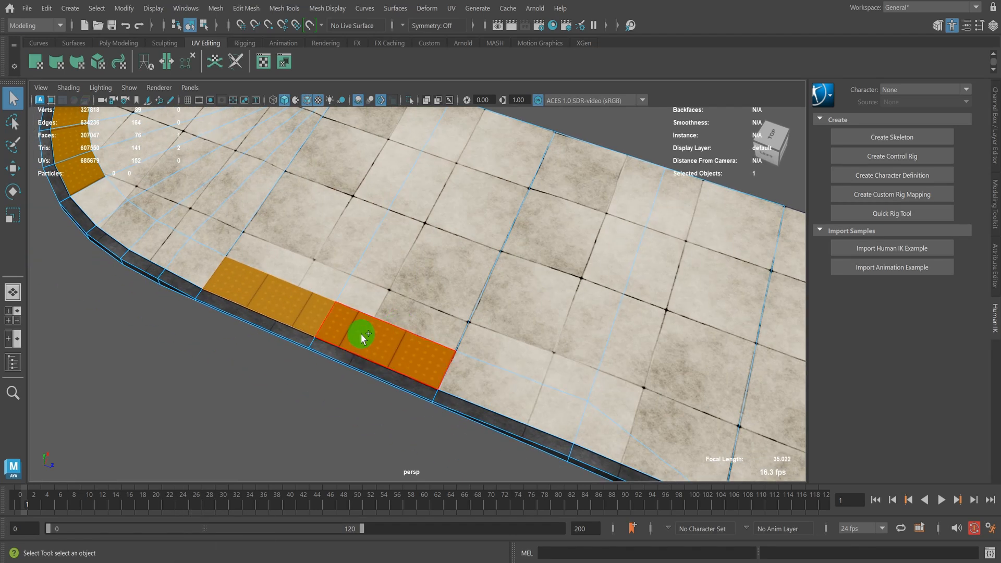
{"action": "middle_click_drag", "start_coordinate": [388, 254], "coordinate": [421, 304], "text": "alt"}
- Open the UV Editor beside the pavement mesh and pick a face to display its UVs over the M_Pavement_Trims texture
{"action": "left_click", "coordinate": [263, 63]}
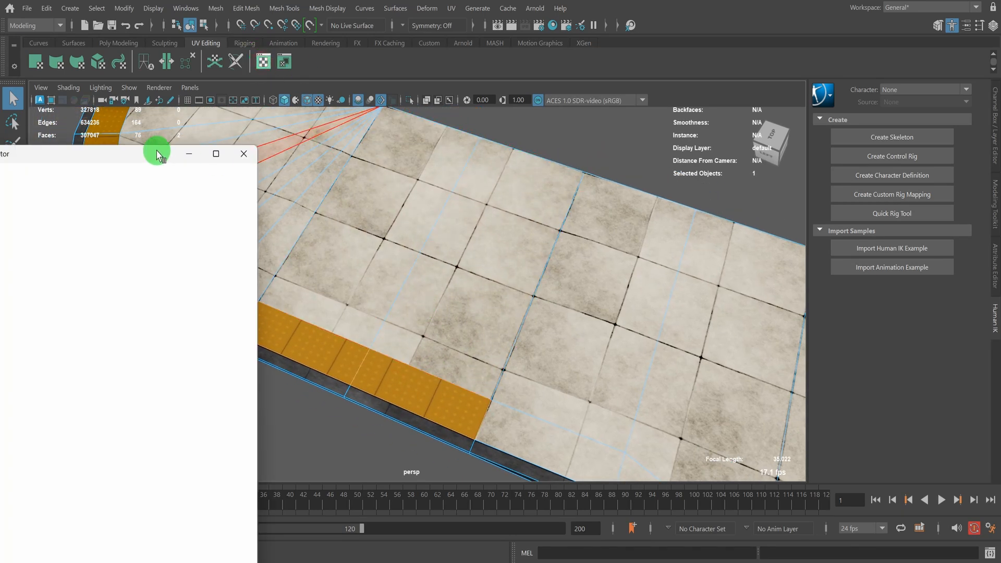
{"action": "left_click_drag", "start_coordinate": [157, 151], "coordinate": [410, 140]}
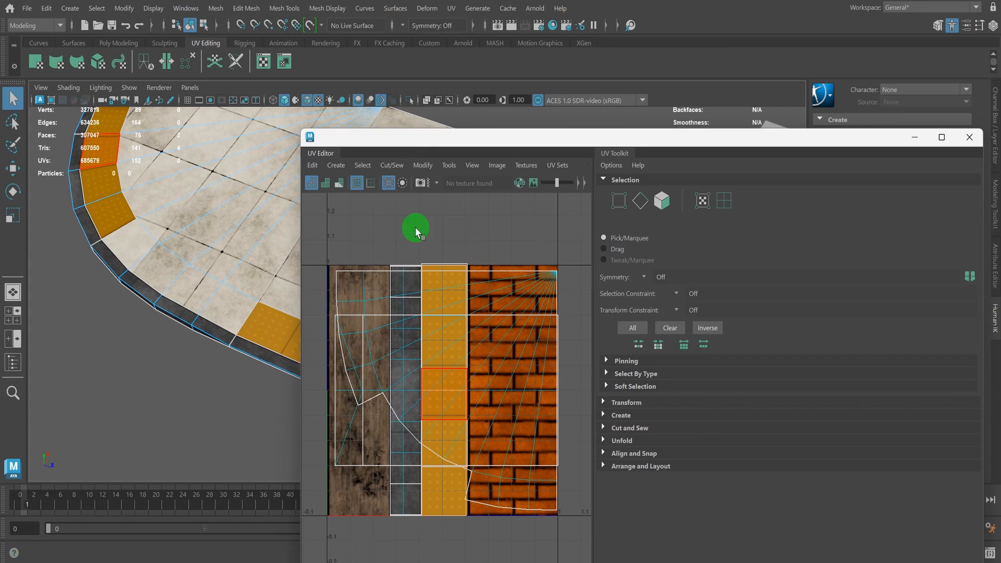
{"action": "scroll", "coordinate": [414, 277], "scroll_direction": "up", "scroll_amount": 3}
{"action": "middle_click_drag", "start_coordinate": [383, 311], "coordinate": [455, 263], "text": "alt"}
{"action": "left_click", "coordinate": [529, 264]}
{"action": "middle_click_drag", "start_coordinate": [530, 264], "coordinate": [416, 260], "text": "alt"}
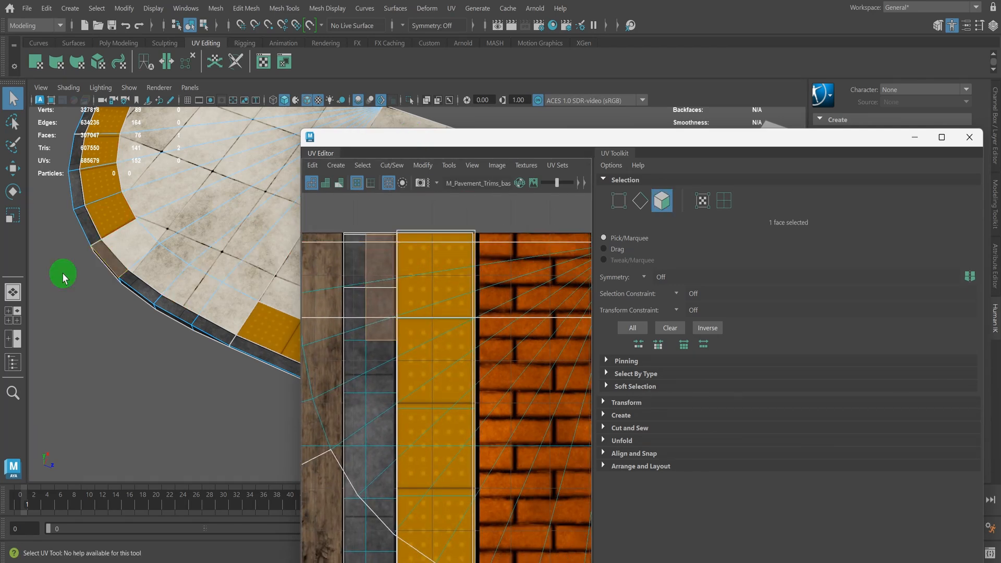
- Pick a slab face to compare its UVs on the M_Pavement_basecolor texture, close the UV Editor and deselect the mesh
{"action": "middle_click_drag", "start_coordinate": [159, 295], "coordinate": [130, 318], "text": "alt"}
{"action": "middle_click_drag", "start_coordinate": [87, 224], "coordinate": [69, 251], "text": "alt"}
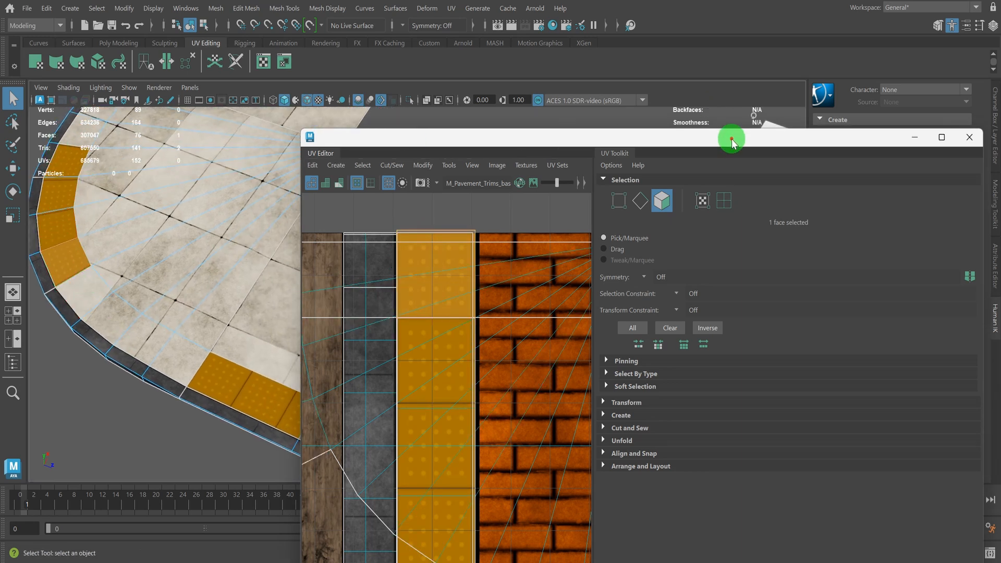
{"action": "left_click_drag", "start_coordinate": [731, 140], "coordinate": [788, 192]}
{"action": "left_click", "coordinate": [260, 174]}
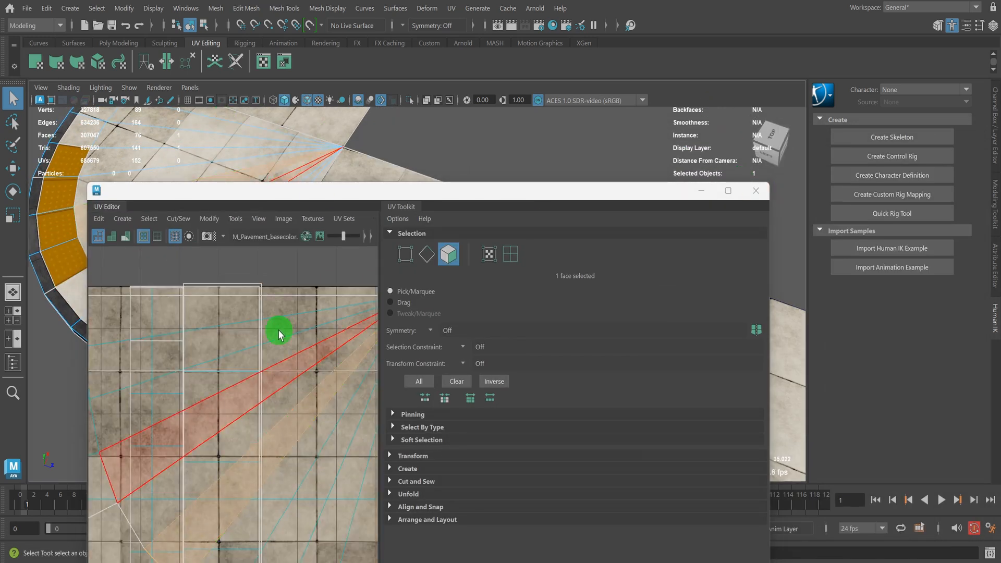
{"action": "scroll", "coordinate": [280, 333], "scroll_direction": "down", "scroll_amount": 5}
{"action": "left_click", "coordinate": [755, 190]}
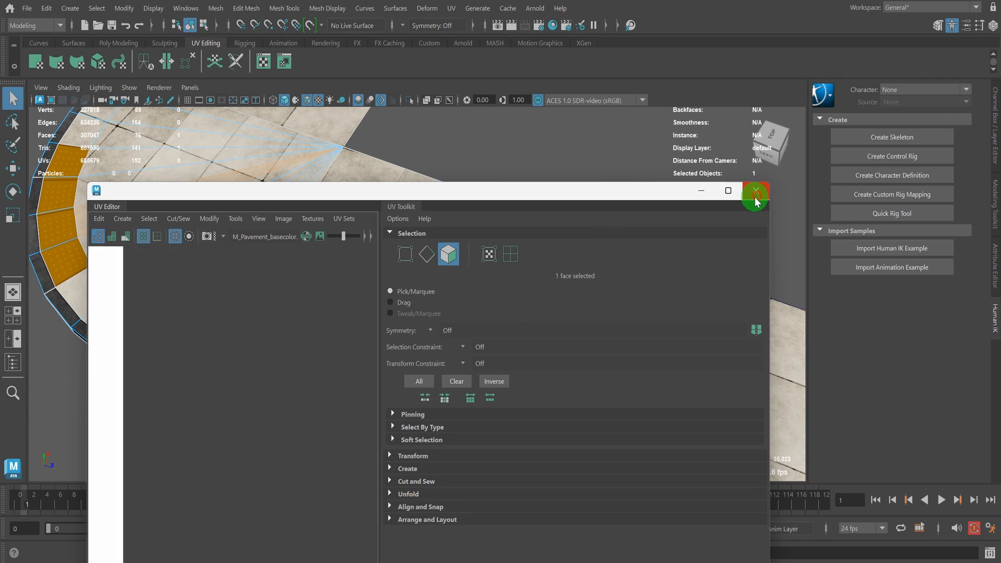
{"action": "left_click", "coordinate": [528, 147]}
- Look over the separate modular pavement pieces and the adjacent sidewalk with grass strips
{"action": "scroll", "coordinate": [533, 182], "scroll_direction": "down", "scroll_amount": 6}
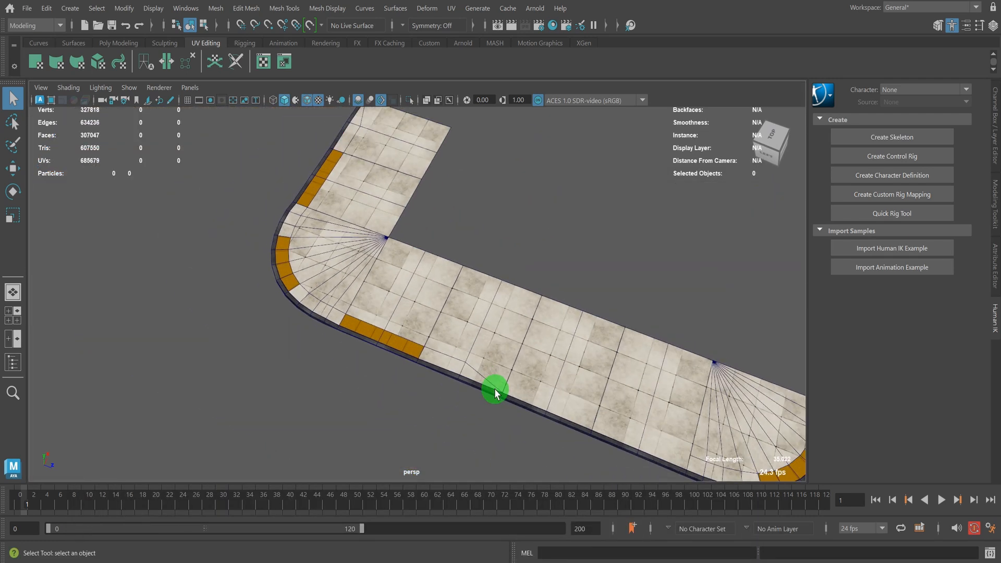
{"action": "middle_click_drag", "start_coordinate": [494, 393], "coordinate": [612, 329], "text": "alt"}
{"action": "scroll", "coordinate": [612, 329], "scroll_direction": "down", "scroll_amount": 5}
{"action": "middle_click_drag", "start_coordinate": [524, 373], "coordinate": [360, 262], "text": "alt"}
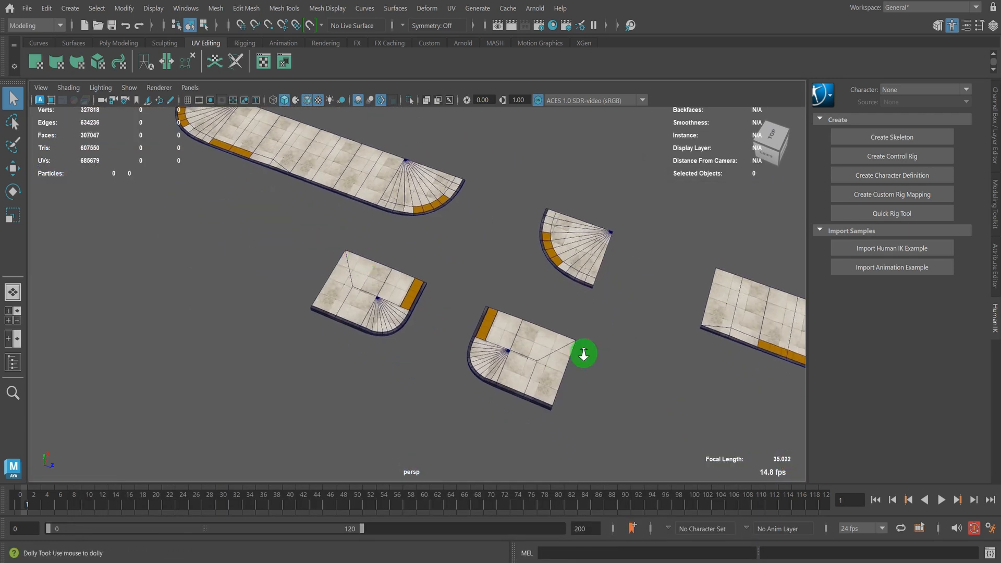
{"action": "scroll", "coordinate": [583, 353], "scroll_direction": "down", "scroll_amount": 6}
{"action": "middle_click_drag", "start_coordinate": [312, 355], "coordinate": [476, 235], "text": "alt"}
{"action": "left_click_drag", "start_coordinate": [459, 286], "coordinate": [613, 264], "text": "alt"}
{"action": "middle_click_drag", "start_coordinate": [579, 160], "coordinate": [364, 303], "text": "alt"}
{"action": "left_click_drag", "start_coordinate": [348, 292], "coordinate": [476, 277], "text": "alt"}
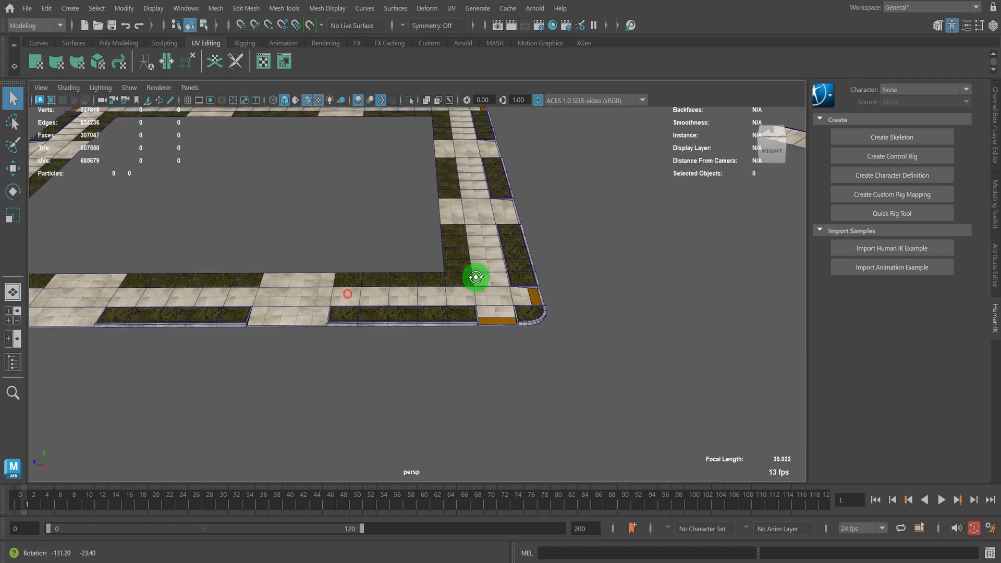
- Inspect the square sidewalk block with grass planting strips around its corners and along its sides
{"action": "right_click_drag", "start_coordinate": [336, 284], "coordinate": [523, 311], "text": "alt"}
{"action": "middle_click_drag", "start_coordinate": [625, 282], "coordinate": [521, 333], "text": "alt"}
{"action": "left_click_drag", "start_coordinate": [551, 307], "coordinate": [502, 312], "text": "alt"}
{"action": "scroll", "coordinate": [411, 343], "scroll_direction": "up", "scroll_amount": 3}
{"action": "scroll", "coordinate": [410, 345], "scroll_direction": "down", "scroll_amount": 8}
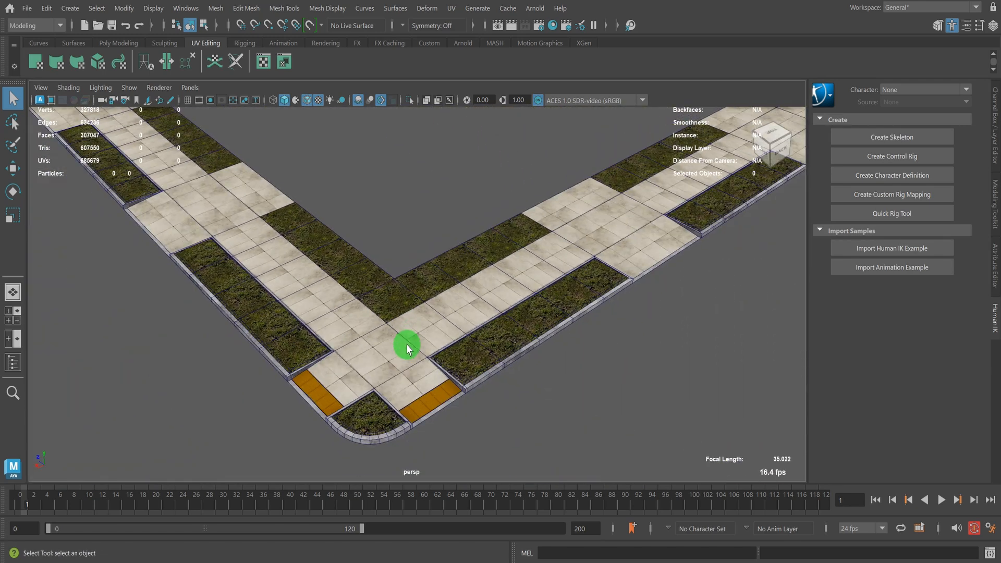
{"action": "left_click_drag", "start_coordinate": [407, 347], "coordinate": [393, 340], "text": "alt"}
{"action": "middle_click_drag", "start_coordinate": [455, 270], "coordinate": [306, 324], "text": "alt"}
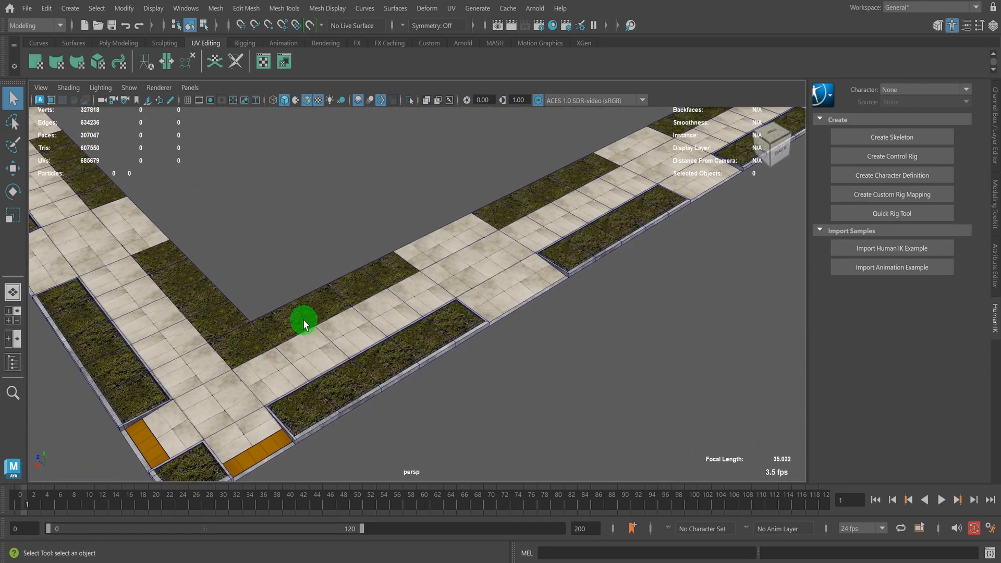
{"action": "left_click_drag", "start_coordinate": [584, 298], "coordinate": [521, 282], "text": "alt"}
{"action": "middle_click_drag", "start_coordinate": [526, 289], "coordinate": [790, 259], "text": "alt"}
{"action": "left_click_drag", "start_coordinate": [790, 259], "coordinate": [323, 236], "text": "alt"}
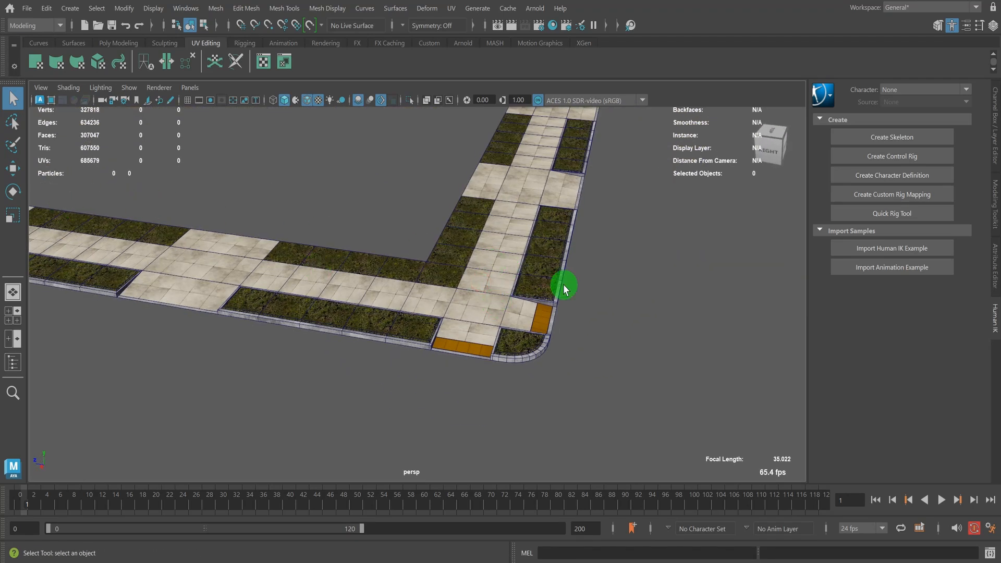
{"action": "left_click_drag", "start_coordinate": [564, 288], "coordinate": [440, 308], "text": "alt"}
{"action": "middle_click_drag", "start_coordinate": [439, 308], "coordinate": [383, 336], "text": "alt"}
{"action": "left_click_drag", "start_coordinate": [553, 295], "coordinate": [512, 297], "text": "alt"}
{"action": "middle_click_drag", "start_coordinate": [604, 266], "coordinate": [484, 330], "text": "alt"}
{"action": "right_click_drag", "start_coordinate": [541, 309], "coordinate": [419, 329], "text": "alt"}
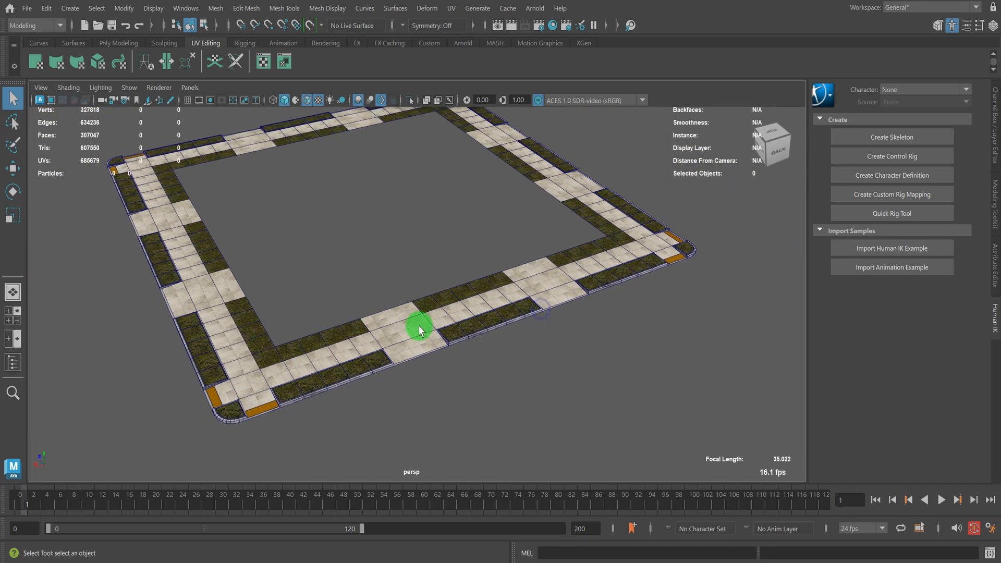
- Select a section of the square sidewalk block and move across to the highway interchange beside the city blocks
{"action": "left_click", "coordinate": [419, 329]}
{"action": "right_click_drag", "start_coordinate": [615, 386], "coordinate": [537, 407], "text": "alt"}
{"action": "left_click_drag", "start_coordinate": [407, 312], "coordinate": [504, 299], "text": "alt"}
{"action": "middle_click_drag", "start_coordinate": [600, 209], "coordinate": [395, 308], "text": "alt"}
{"action": "right_click_drag", "start_coordinate": [395, 308], "coordinate": [333, 308], "text": "alt"}
{"action": "middle_click_drag", "start_coordinate": [428, 276], "coordinate": [172, 349], "text": "alt"}
{"action": "right_click_drag", "start_coordinate": [511, 271], "coordinate": [417, 283], "text": "alt"}
{"action": "middle_click_drag", "start_coordinate": [574, 219], "coordinate": [85, 524], "text": "alt"}
{"action": "middle_click_drag", "start_coordinate": [542, 243], "coordinate": [172, 456], "text": "alt"}
{"action": "middle_click_drag", "start_coordinate": [443, 281], "coordinate": [76, 419], "text": "alt"}
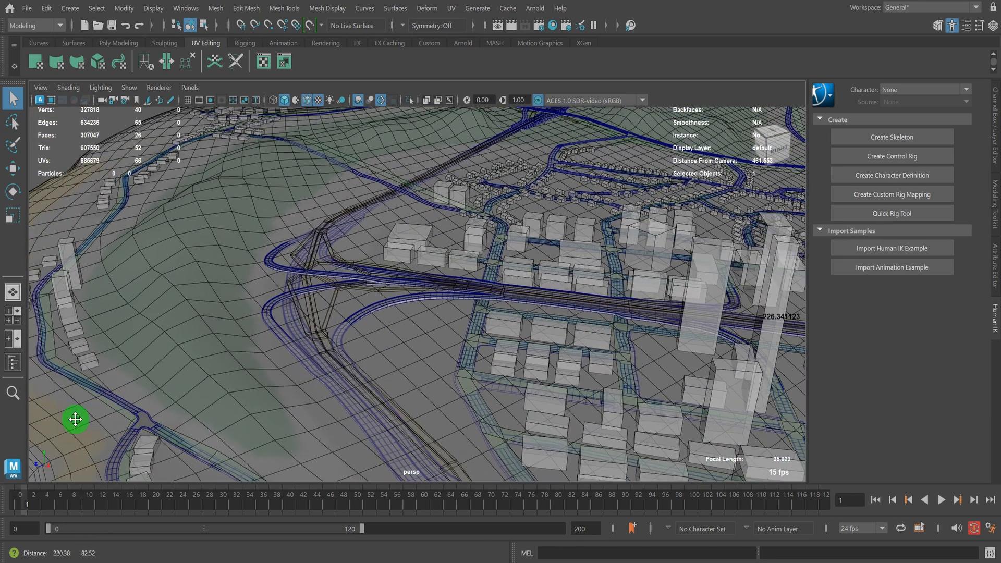
- Select and frame the mesh on the Roads_combined layer, inspect a street intersection's curb faces, and return to object mode with nothing selected
{"action": "left_click", "coordinate": [519, 196]}
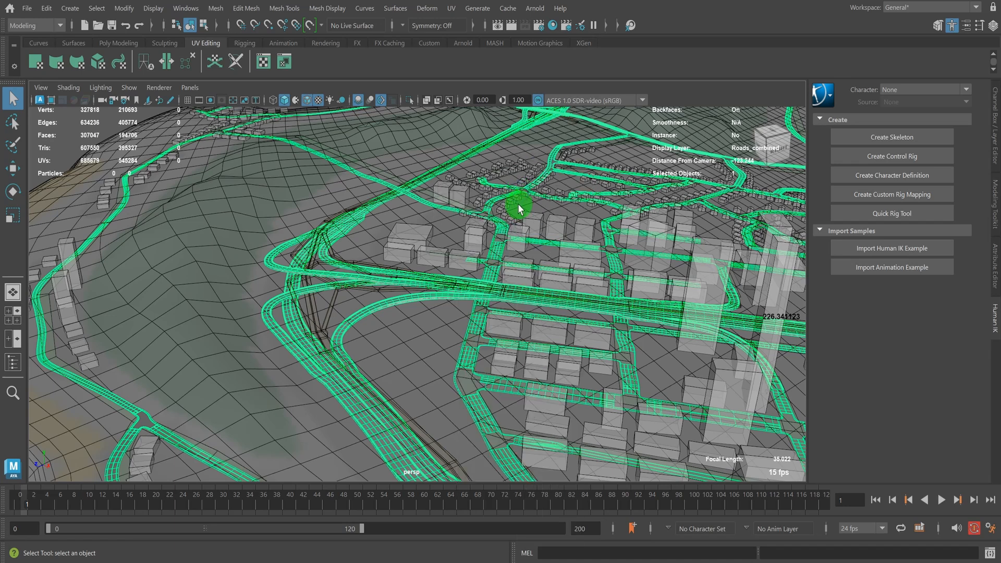
{"action": "key", "text": "f"}
{"action": "scroll", "coordinate": [286, 180], "scroll_direction": "down", "scroll_amount": 15}
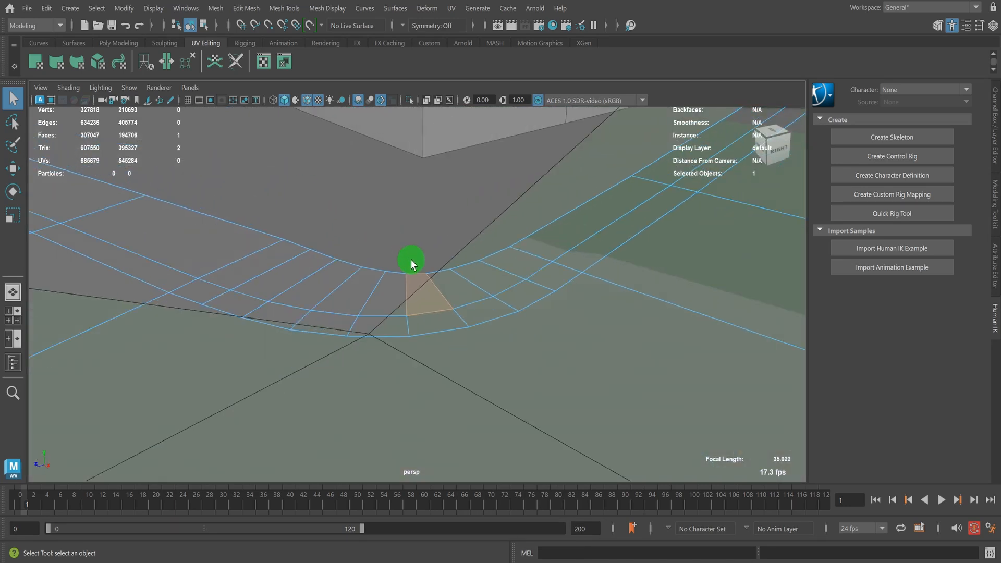
{"action": "right_click_drag", "start_coordinate": [418, 280], "coordinate": [515, 167]}
{"action": "scroll", "coordinate": [508, 213], "scroll_direction": "down", "scroll_amount": 2}
{"action": "left_click", "coordinate": [508, 245]}
{"action": "scroll", "coordinate": [508, 258], "scroll_direction": "down", "scroll_amount": 9}
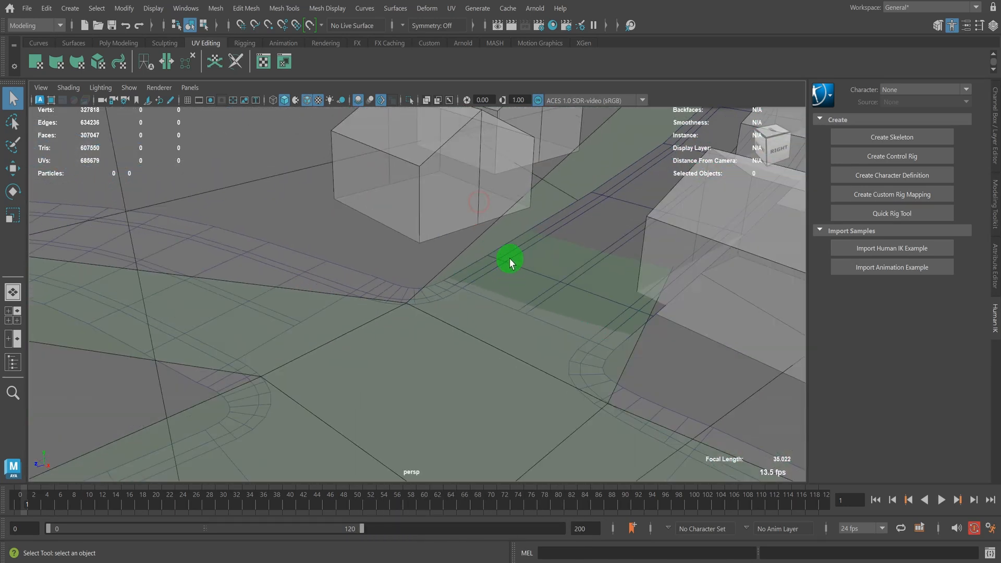
{"action": "scroll", "coordinate": [522, 268], "scroll_direction": "down", "scroll_amount": 12}
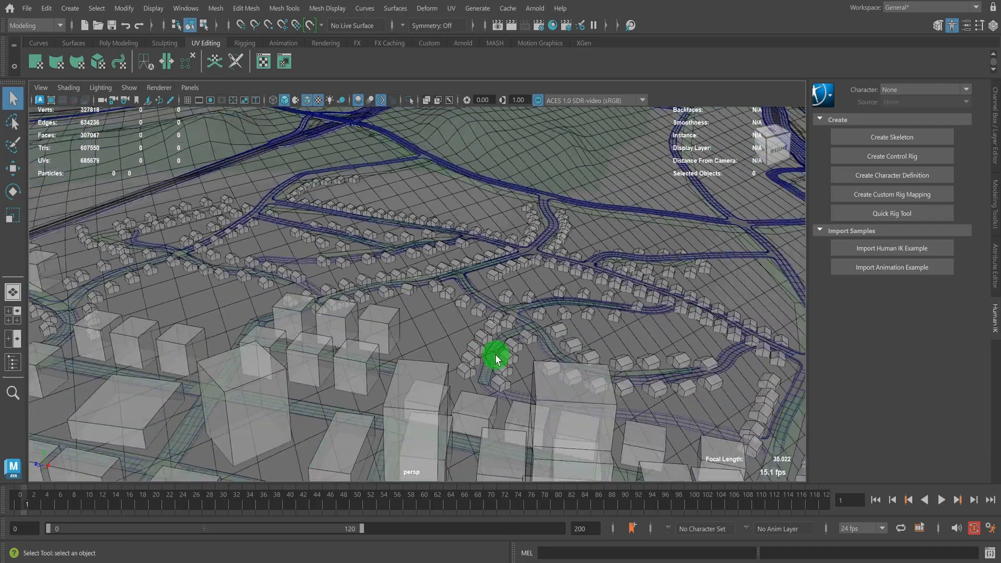
- Survey the residential roads and downtown blocks, closing in on the textured sidewalks around the concrete lot
{"action": "middle_click_drag", "start_coordinate": [495, 358], "coordinate": [333, 242], "text": "alt"}
{"action": "left_click_drag", "start_coordinate": [334, 241], "coordinate": [375, 241], "text": "alt"}
{"action": "middle_click_drag", "start_coordinate": [499, 260], "coordinate": [138, 229], "text": "alt"}
{"action": "scroll", "coordinate": [157, 234], "scroll_direction": "down", "scroll_amount": 8}
{"action": "middle_click_drag", "start_coordinate": [300, 297], "coordinate": [292, 219], "text": "alt"}
{"action": "scroll", "coordinate": [288, 213], "scroll_direction": "up", "scroll_amount": 5}
{"action": "left_click_drag", "start_coordinate": [287, 211], "coordinate": [360, 225], "text": "alt"}
{"action": "middle_click_drag", "start_coordinate": [359, 225], "coordinate": [348, 298], "text": "alt"}
{"action": "scroll", "coordinate": [349, 299], "scroll_direction": "up", "scroll_amount": 8}
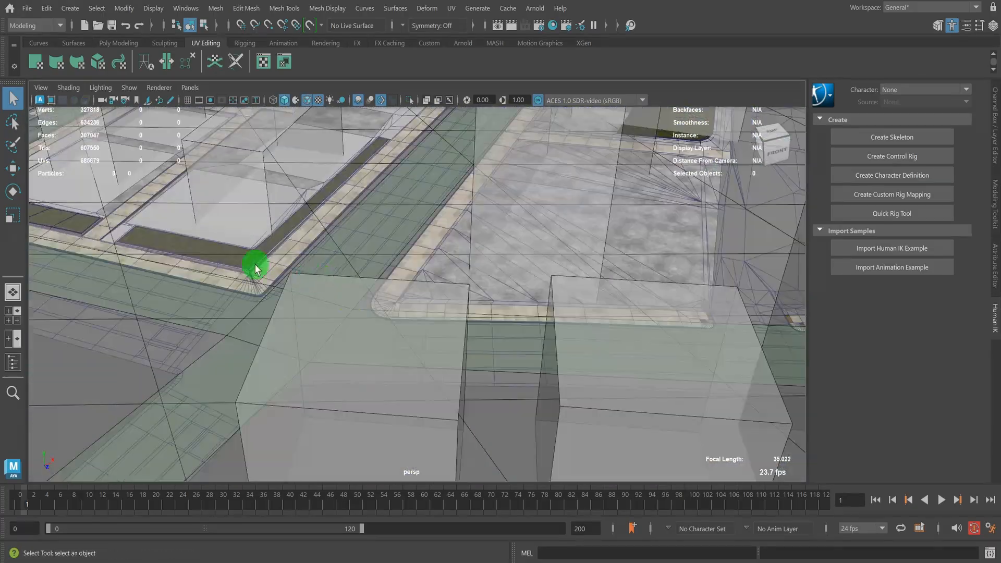
- Select the sidewalk mesh bordering the concrete lot and inspect its rounded corner and slabs up close
{"action": "left_click", "coordinate": [416, 266]}
{"action": "middle_click_drag", "start_coordinate": [415, 266], "coordinate": [418, 274], "text": "alt"}
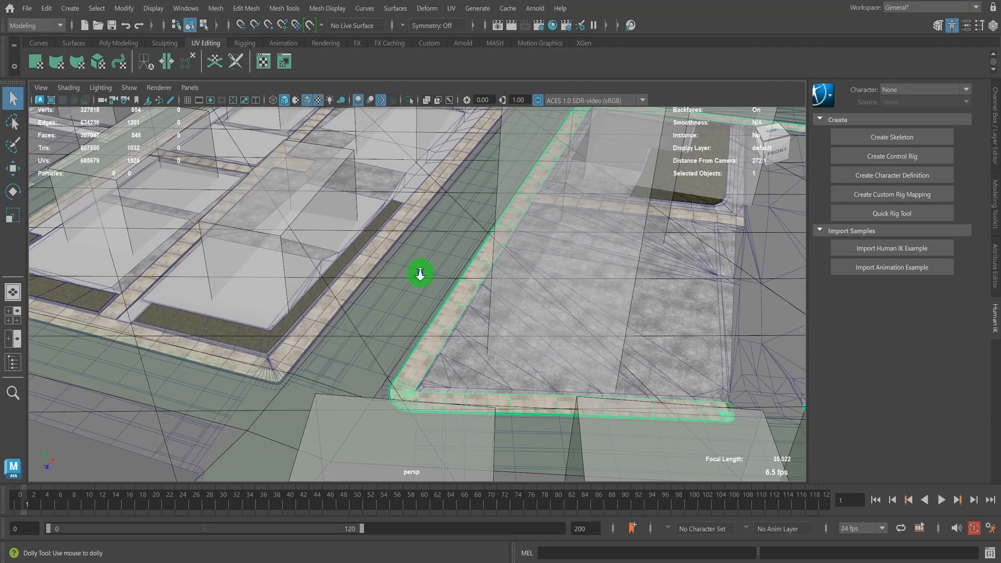
{"action": "right_click_drag", "start_coordinate": [418, 273], "coordinate": [483, 279], "text": "alt"}
{"action": "middle_click_drag", "start_coordinate": [626, 263], "coordinate": [491, 272], "text": "alt"}
{"action": "right_click_drag", "start_coordinate": [491, 272], "coordinate": [261, 112], "text": "alt"}
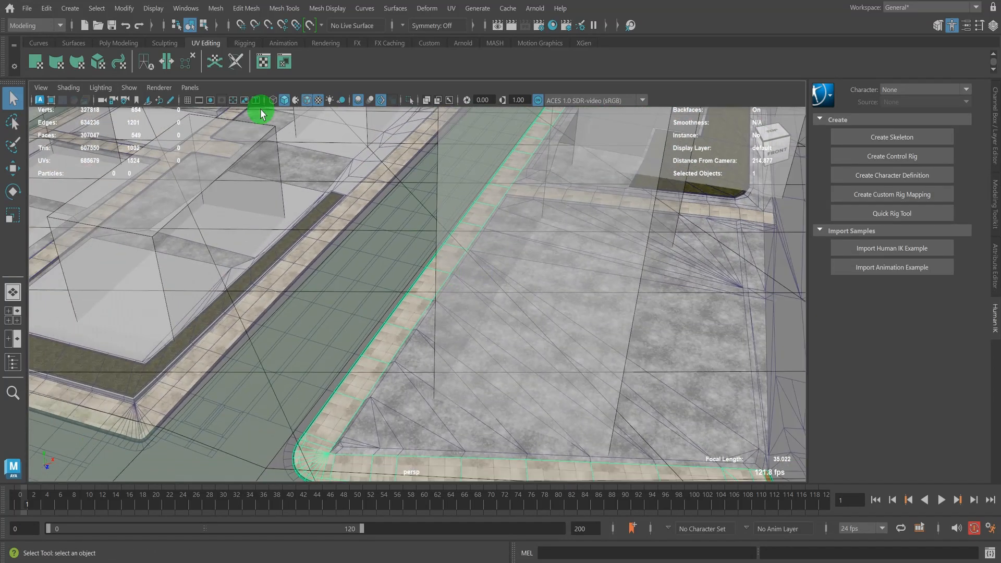
- Inspect the sidewalk slabs beside the concrete lot up close, and select and frame the adjoining Roads_combined mesh
{"action": "middle_click_drag", "start_coordinate": [444, 283], "coordinate": [447, 268], "text": "alt"}
{"action": "right_click_drag", "start_coordinate": [447, 269], "coordinate": [474, 293], "text": "alt"}
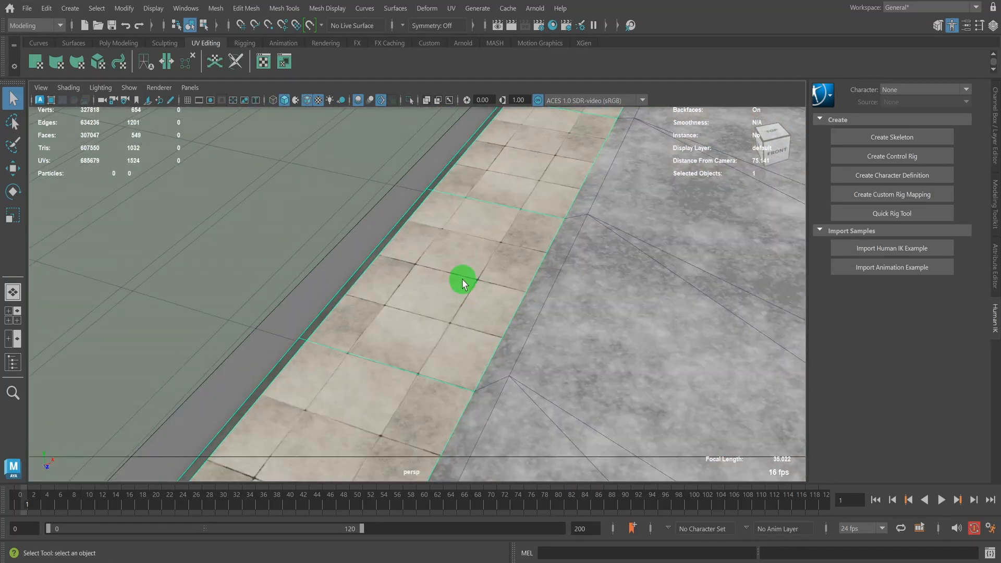
{"action": "middle_click_drag", "start_coordinate": [461, 282], "coordinate": [466, 279], "text": "alt"}
{"action": "left_click", "coordinate": [449, 201]}
{"action": "key", "text": "f"}
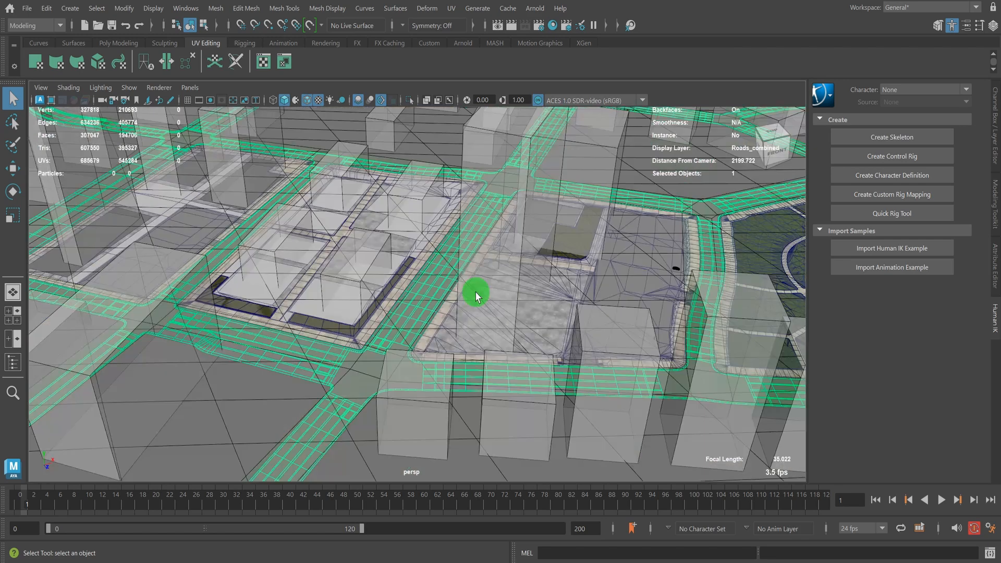
- Select the road mesh's border edge loop around the neighbouring city block and inspect how it follows the curb
{"action": "right_click", "coordinate": [361, 369]}
{"action": "right_click_drag", "start_coordinate": [347, 177], "coordinate": [347, 173]}
{"action": "scroll", "coordinate": [298, 329], "scroll_direction": "up", "scroll_amount": 5}
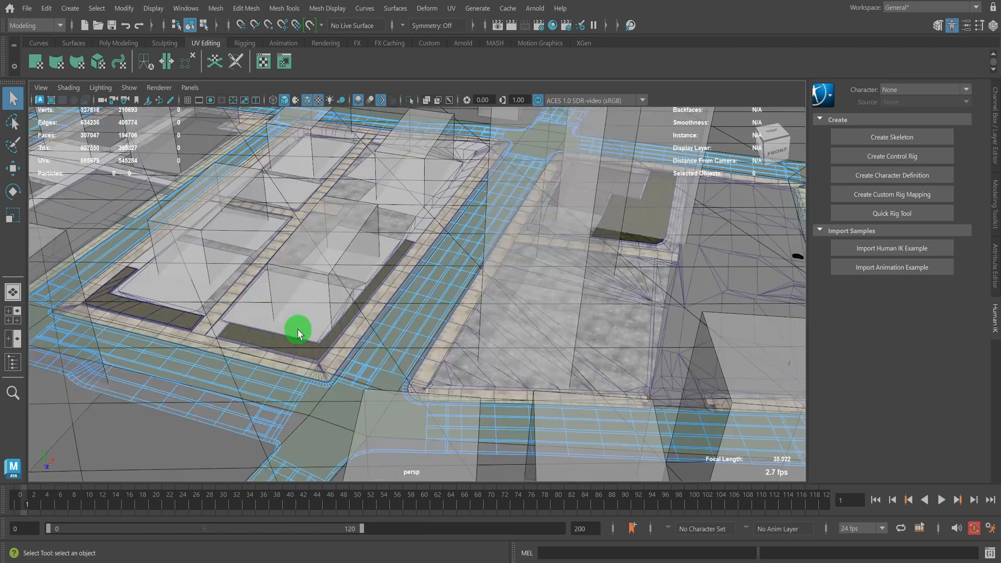
{"action": "middle_click_drag", "start_coordinate": [192, 425], "coordinate": [344, 335], "text": "alt"}
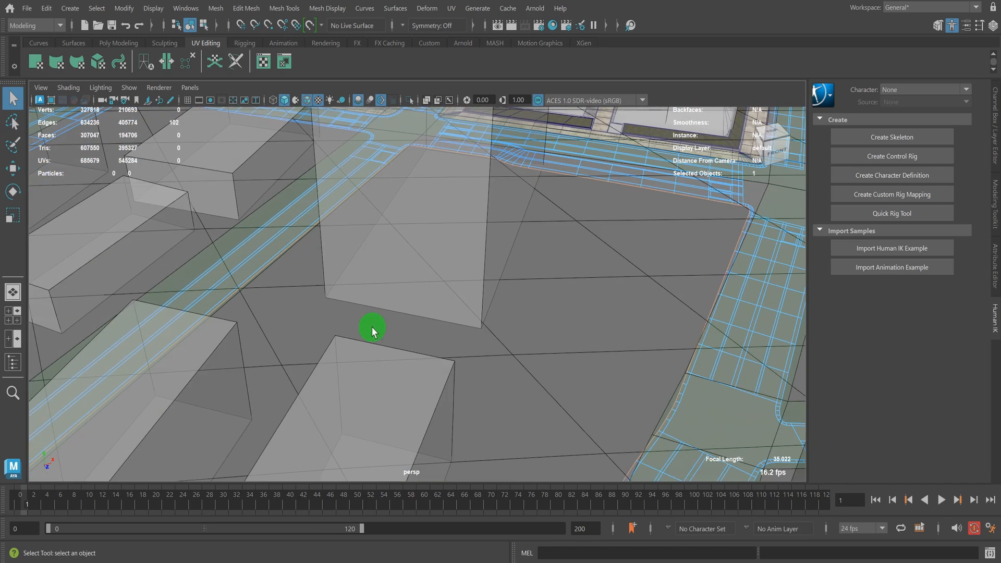
{"action": "scroll", "coordinate": [344, 340], "scroll_direction": "down", "scroll_amount": 5}
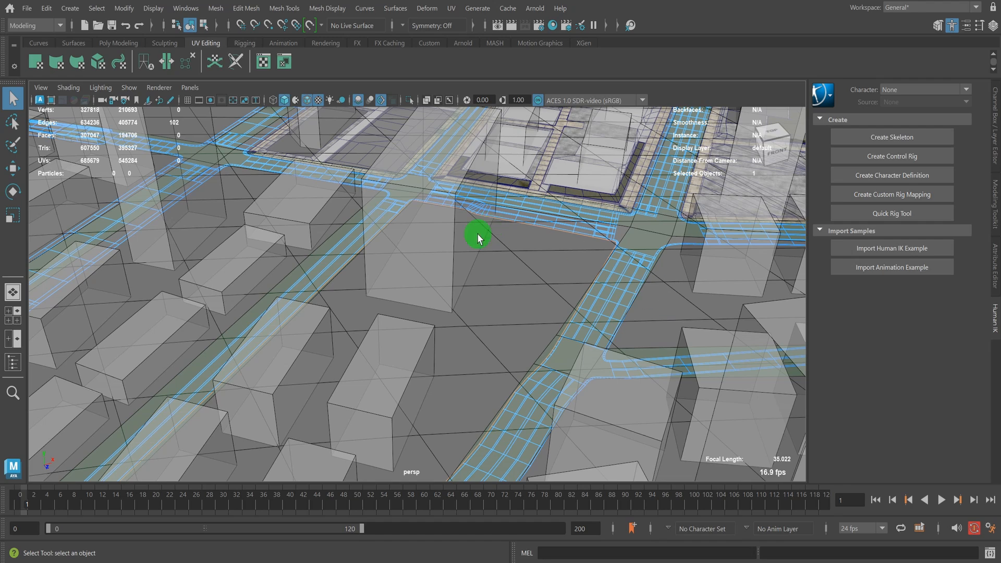
{"action": "scroll", "coordinate": [524, 268], "scroll_direction": "up", "scroll_amount": 10}
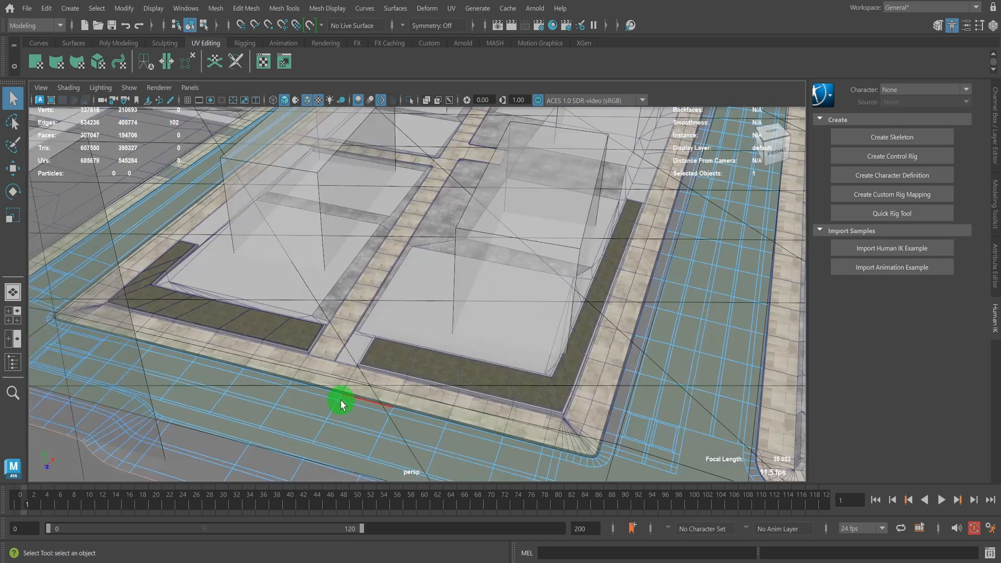
- Return to object mode, select the downtown block's pavement mesh at its planter corner, and open its UVs in the UV Editor
{"action": "right_click_drag", "start_coordinate": [195, 207], "coordinate": [306, 180]}
{"action": "middle_click_drag", "start_coordinate": [472, 388], "coordinate": [476, 317], "text": "alt"}
{"action": "scroll", "coordinate": [523, 289], "scroll_direction": "up", "scroll_amount": 5}
{"action": "middle_click_drag", "start_coordinate": [522, 289], "coordinate": [467, 328], "text": "alt"}
{"action": "scroll", "coordinate": [473, 337], "scroll_direction": "up", "scroll_amount": 4}
{"action": "left_click", "coordinate": [526, 313]}
{"action": "left_click", "coordinate": [264, 61]}
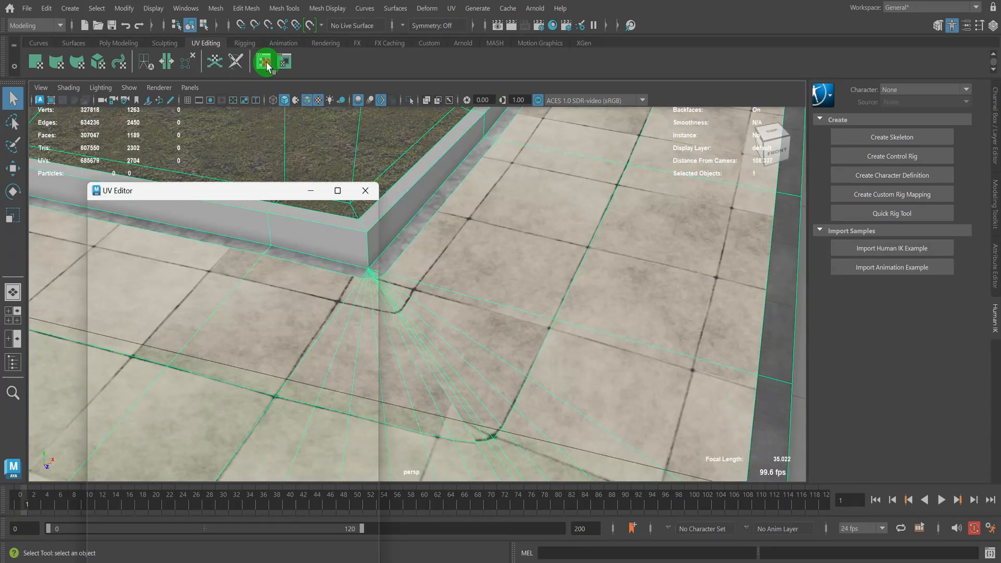
- Examine the pavement's long UV strips against the M_Pavement_basecolor texture grid, and close the UV Editor
{"action": "scroll", "coordinate": [286, 344], "scroll_direction": "down", "scroll_amount": 6}
{"action": "middle_click_drag", "start_coordinate": [285, 292], "coordinate": [288, 374], "text": "alt"}
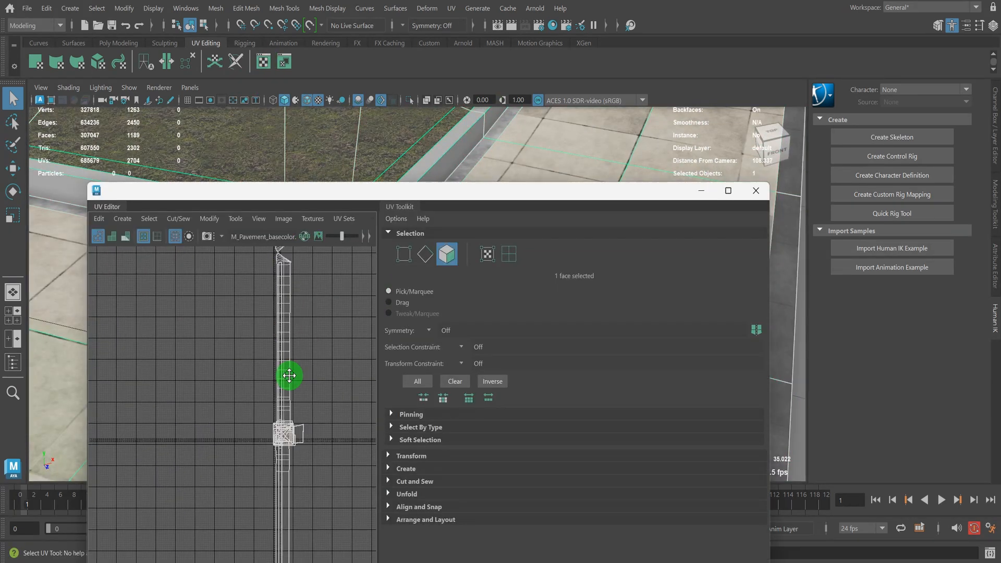
{"action": "scroll", "coordinate": [291, 354], "scroll_direction": "down", "scroll_amount": 6}
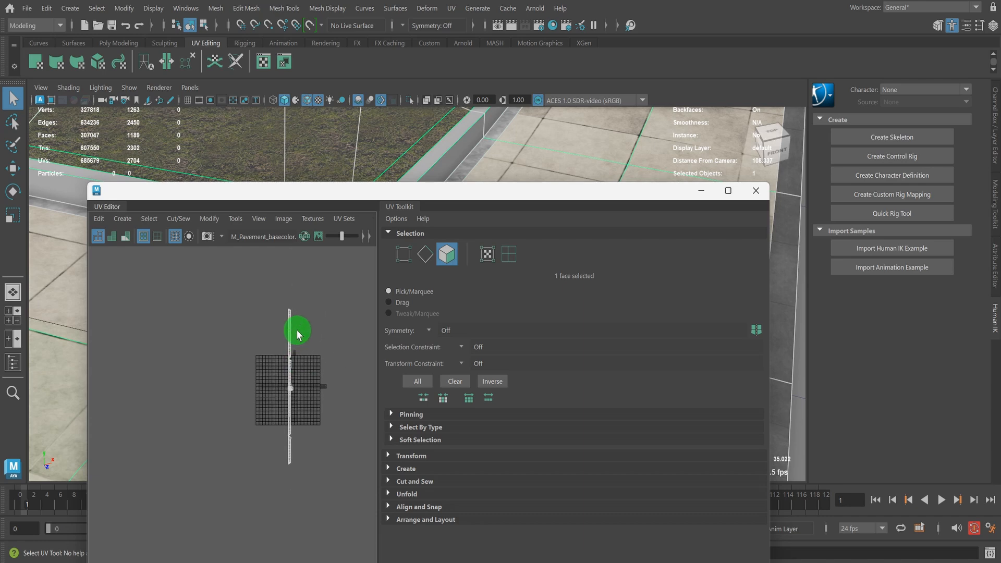
{"action": "scroll", "coordinate": [296, 334], "scroll_direction": "up", "scroll_amount": 5}
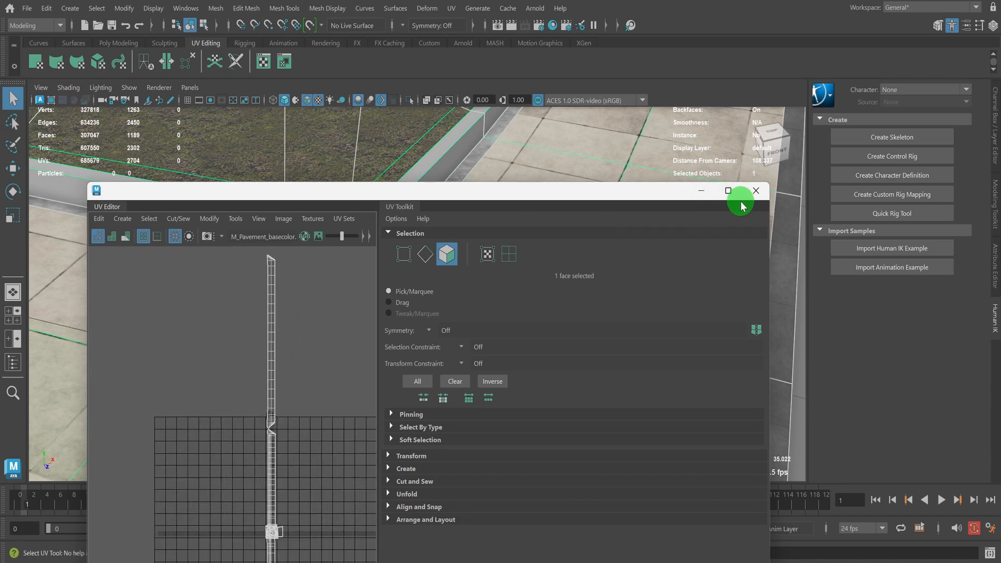
{"action": "left_click", "coordinate": [755, 191]}
- Clear the selection and survey the downtown roads and park, closing in on the pavement beside the red car
{"action": "middle_click_drag", "start_coordinate": [628, 241], "coordinate": [600, 280], "text": "alt"}
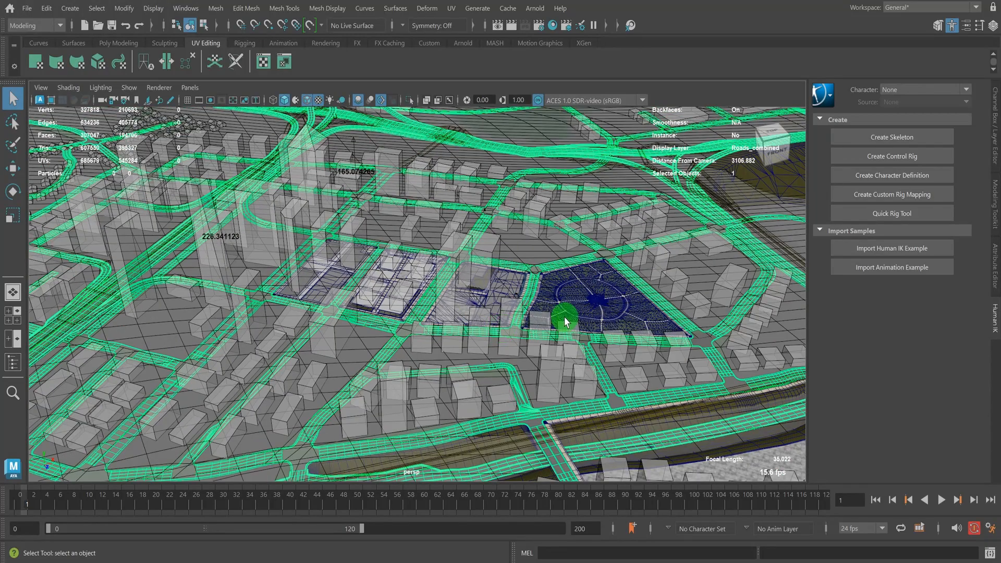
{"action": "left_click_drag", "start_coordinate": [565, 322], "coordinate": [409, 302], "text": "alt"}
{"action": "left_click", "coordinate": [629, 280]}
{"action": "right_click_drag", "start_coordinate": [161, 282], "coordinate": [238, 284], "text": "alt"}
{"action": "middle_click_drag", "start_coordinate": [156, 281], "coordinate": [286, 296], "text": "alt"}
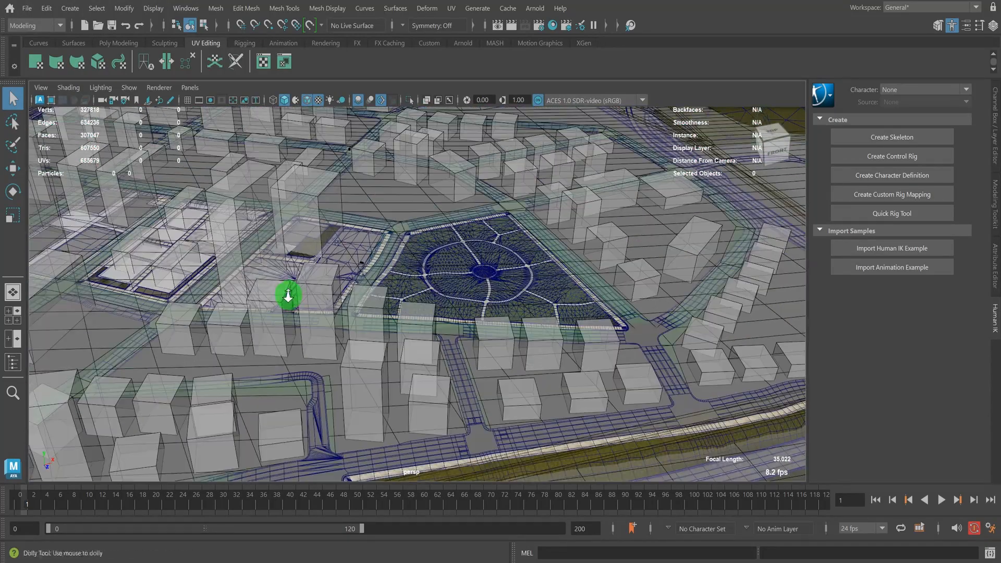
{"action": "right_click_drag", "start_coordinate": [286, 296], "coordinate": [442, 306], "text": "alt"}
{"action": "middle_click_drag", "start_coordinate": [334, 203], "coordinate": [418, 292], "text": "alt"}
{"action": "right_click_drag", "start_coordinate": [418, 292], "coordinate": [516, 292], "text": "alt"}
{"action": "middle_click_drag", "start_coordinate": [339, 286], "coordinate": [442, 274], "text": "alt"}
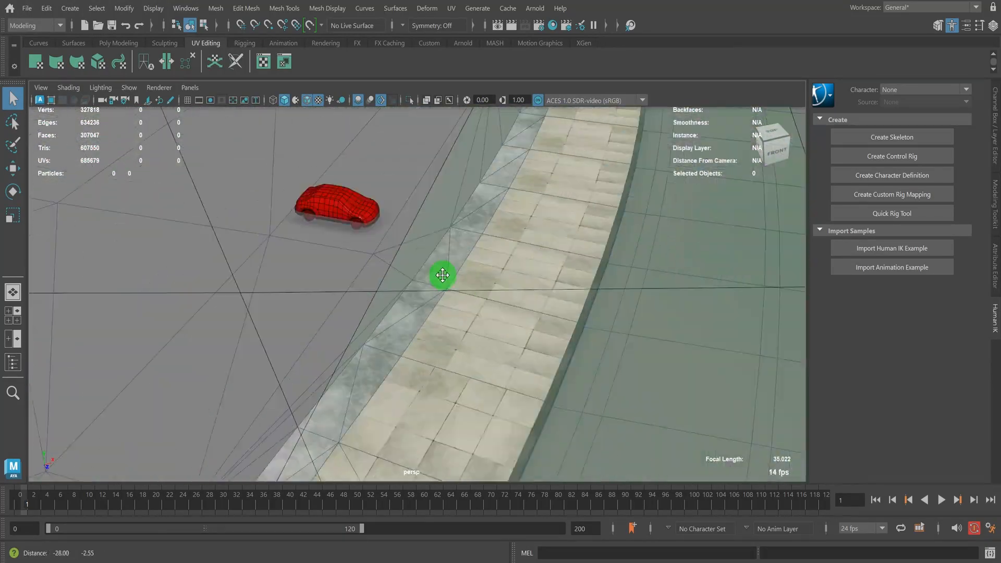
- Select the park's bordering sidewalk mesh and inspect its slabs, footpath junction and street corner
{"action": "middle_click_drag", "start_coordinate": [313, 323], "coordinate": [445, 266], "text": "alt"}
{"action": "middle_click_drag", "start_coordinate": [693, 245], "coordinate": [589, 310], "text": "alt"}
{"action": "scroll", "coordinate": [460, 269], "scroll_direction": "down", "scroll_amount": 4}
{"action": "scroll", "coordinate": [456, 264], "scroll_direction": "up", "scroll_amount": 4}
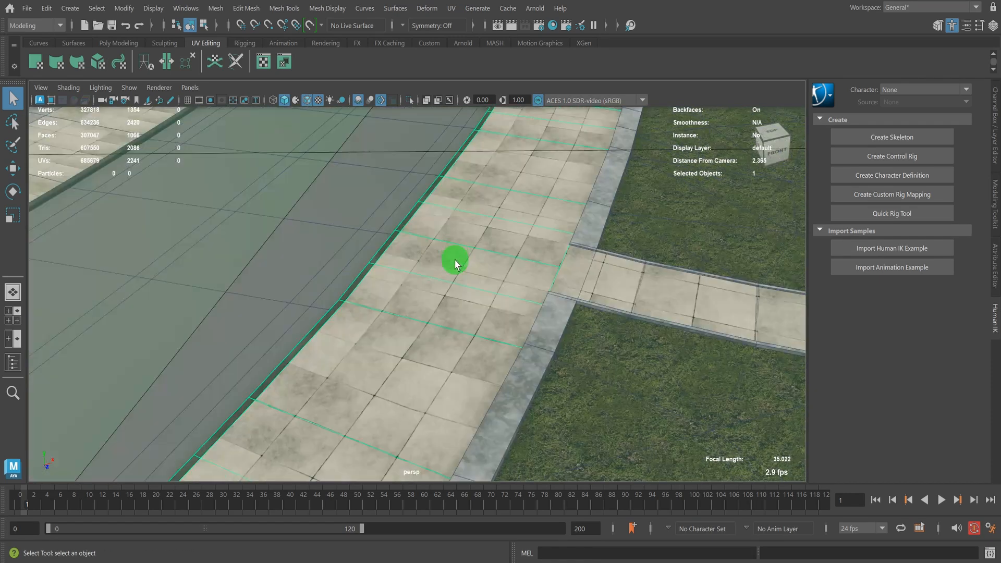
{"action": "middle_click_drag", "start_coordinate": [459, 178], "coordinate": [459, 334], "text": "alt"}
{"action": "right_click_drag", "start_coordinate": [516, 265], "coordinate": [383, 271], "text": "alt"}
{"action": "middle_click_drag", "start_coordinate": [365, 276], "coordinate": [373, 333], "text": "alt"}
{"action": "scroll", "coordinate": [475, 239], "scroll_direction": "down", "scroll_amount": 10}
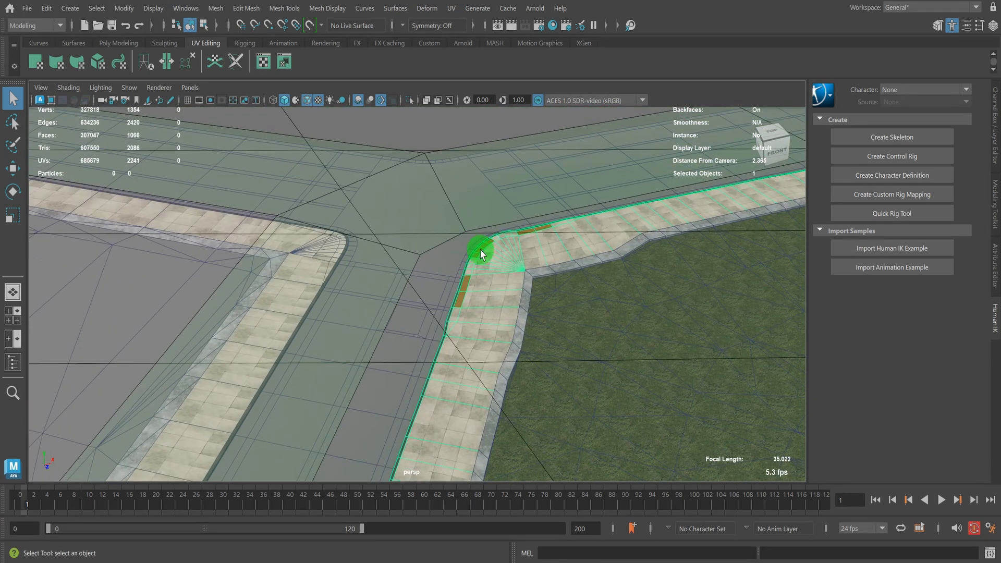
{"action": "middle_click_drag", "start_coordinate": [541, 258], "coordinate": [443, 224], "text": "alt"}
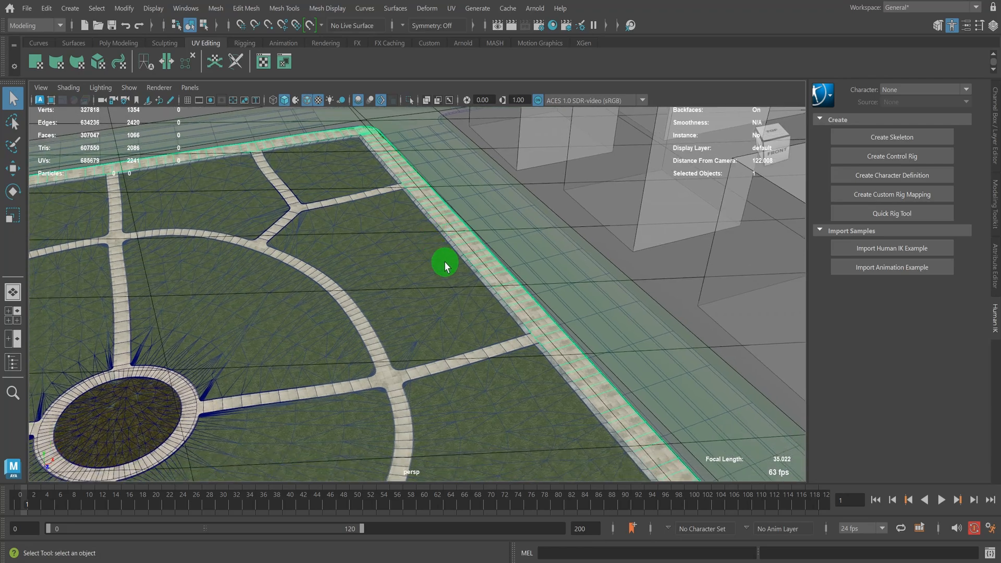
- Survey the park's footpaths and return to the downtown block to select its complete pavement mesh
{"action": "scroll", "coordinate": [422, 271], "scroll_direction": "down", "scroll_amount": 6}
{"action": "middle_click_drag", "start_coordinate": [346, 358], "coordinate": [441, 291], "text": "alt"}
{"action": "right_click_drag", "start_coordinate": [442, 291], "coordinate": [316, 303], "text": "alt"}
{"action": "middle_click_drag", "start_coordinate": [315, 302], "coordinate": [522, 285], "text": "alt"}
{"action": "middle_click_drag", "start_coordinate": [219, 289], "coordinate": [469, 294], "text": "alt"}
{"action": "scroll", "coordinate": [413, 307], "scroll_direction": "up", "scroll_amount": 6}
{"action": "left_click", "coordinate": [408, 285]}
{"action": "scroll", "coordinate": [565, 292], "scroll_direction": "down", "scroll_amount": 10}
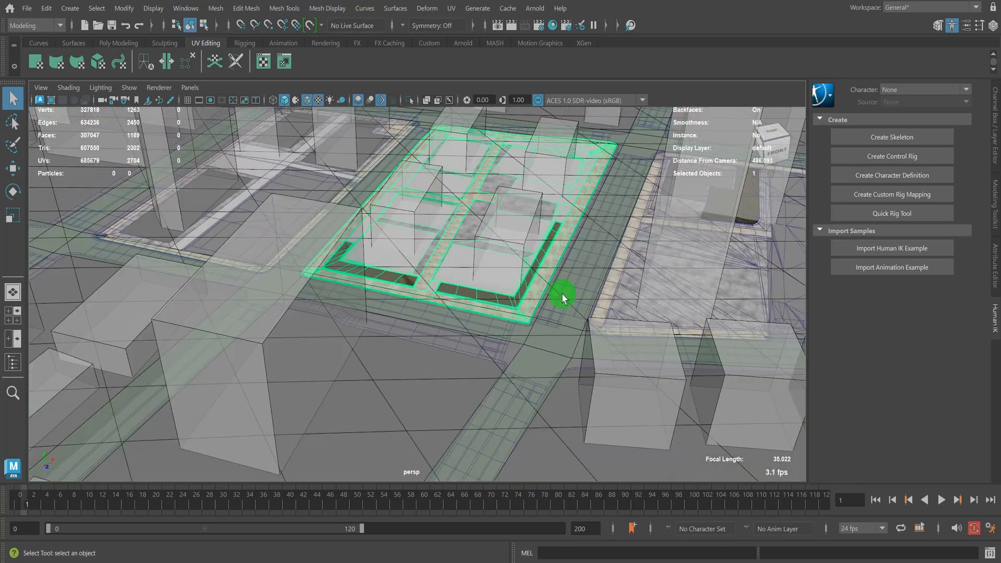
- Survey the waterfront lots beyond downtown and close in on the rounded pavement corner around a grass lot
{"action": "middle_click_drag", "start_coordinate": [561, 318], "coordinate": [446, 243], "text": "alt"}
{"action": "scroll", "coordinate": [430, 238], "scroll_direction": "down", "scroll_amount": 4}
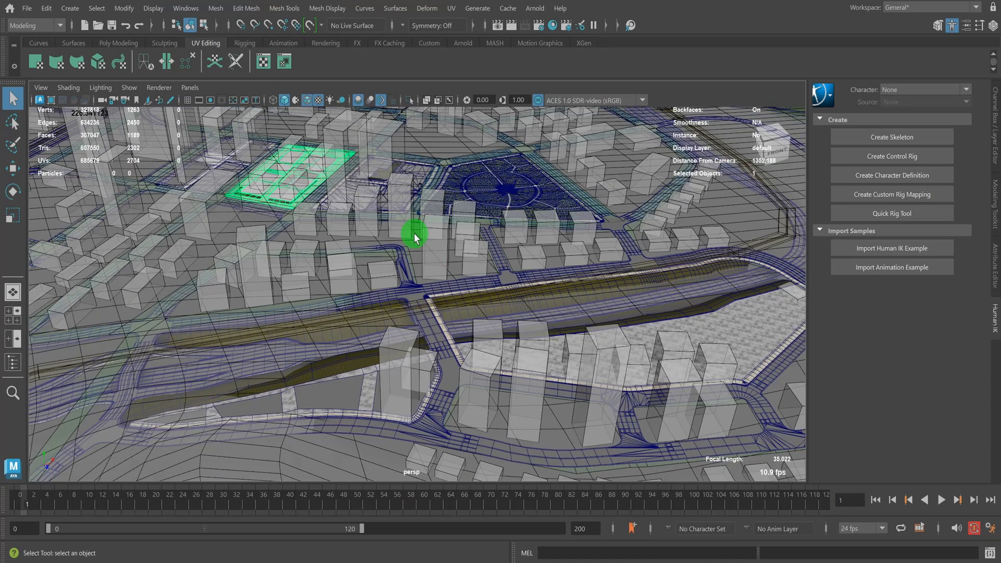
{"action": "middle_click_drag", "start_coordinate": [403, 272], "coordinate": [431, 230], "text": "alt"}
{"action": "scroll", "coordinate": [492, 268], "scroll_direction": "up", "scroll_amount": 7}
{"action": "middle_click_drag", "start_coordinate": [537, 359], "coordinate": [474, 281], "text": "alt"}
{"action": "middle_click_drag", "start_coordinate": [428, 127], "coordinate": [526, 351], "text": "alt"}
{"action": "scroll", "coordinate": [384, 263], "scroll_direction": "up", "scroll_amount": 6}
{"action": "scroll", "coordinate": [380, 277], "scroll_direction": "up", "scroll_amount": 8}
{"action": "middle_click_drag", "start_coordinate": [387, 393], "coordinate": [382, 218], "text": "alt"}
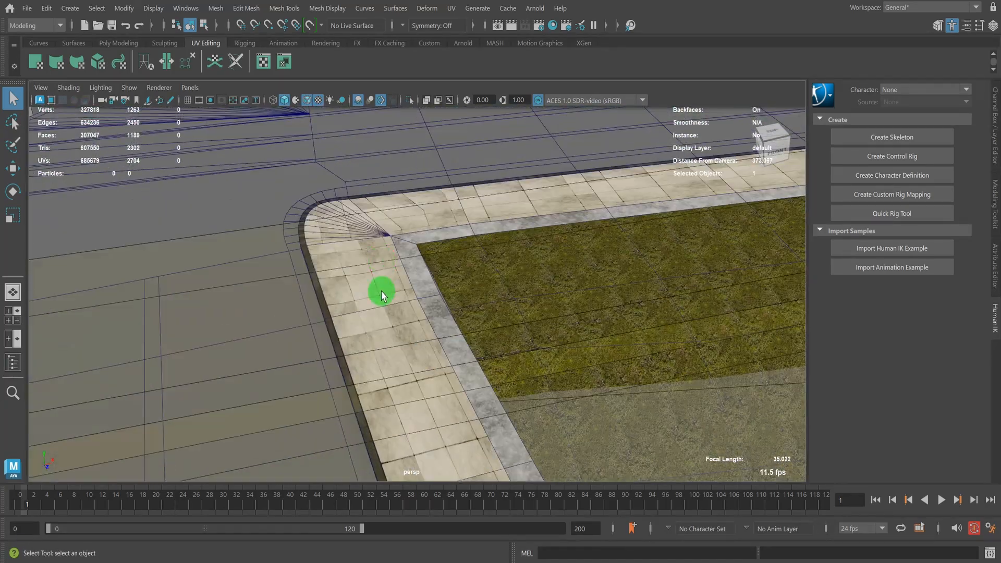
- Select the grass lot's pavement mesh and inspect its slabs, concrete edging and rounded corner
{"action": "scroll", "coordinate": [362, 238], "scroll_direction": "up", "scroll_amount": 6}
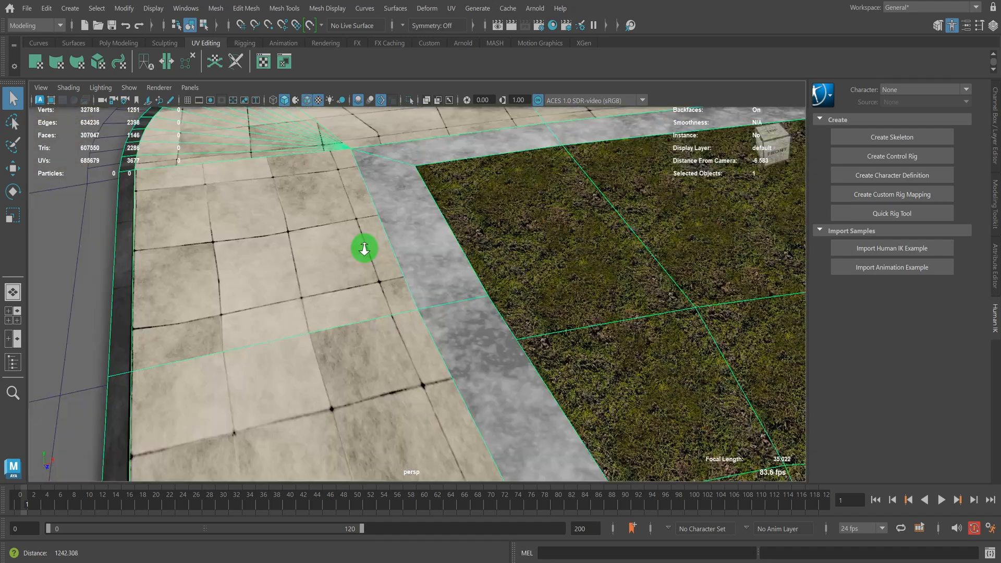
{"action": "scroll", "coordinate": [364, 248], "scroll_direction": "down", "scroll_amount": 3}
{"action": "middle_click_drag", "start_coordinate": [271, 136], "coordinate": [362, 248], "text": "alt"}
{"action": "middle_click_drag", "start_coordinate": [421, 374], "coordinate": [361, 244], "text": "alt"}
{"action": "middle_click_drag", "start_coordinate": [573, 416], "coordinate": [351, 241], "text": "alt"}
{"action": "scroll", "coordinate": [344, 232], "scroll_direction": "down", "scroll_amount": 5}
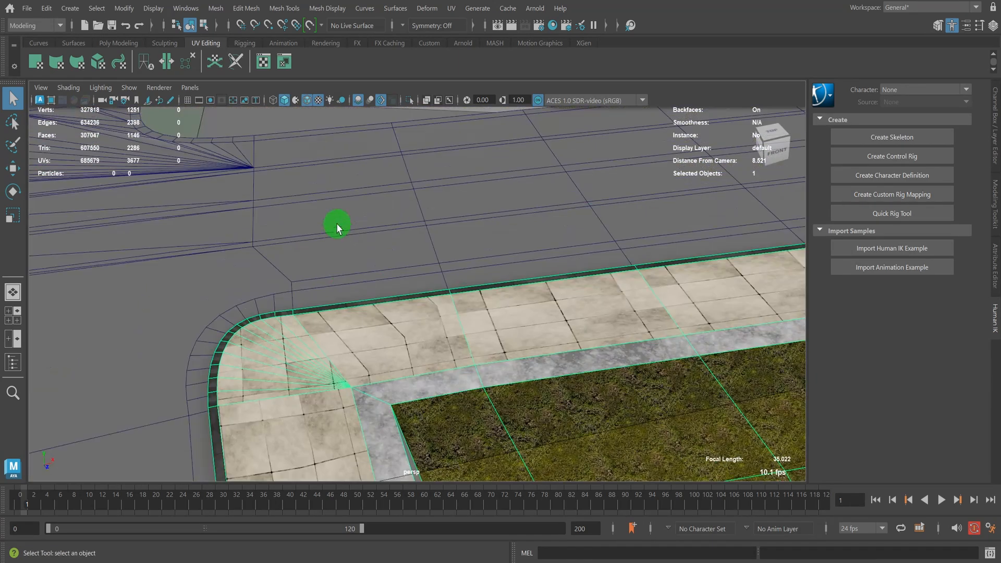
- Open the grass lot pavement's UVs in the UV Editor, select its UV shells over T_Grass_Color.jpg, and close the editor
{"action": "left_click", "coordinate": [257, 54]}
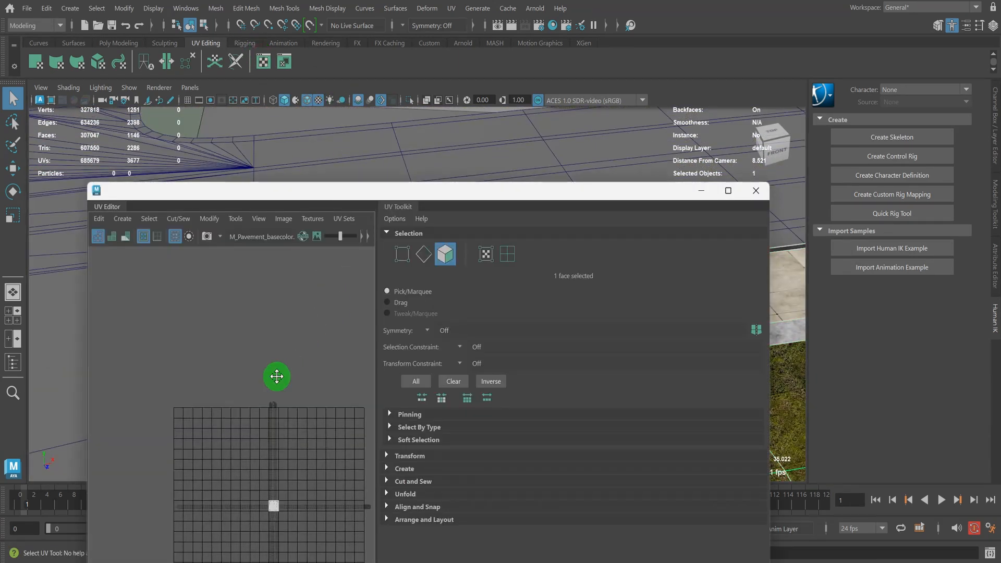
{"action": "middle_click_drag", "start_coordinate": [261, 471], "coordinate": [201, 296], "text": "alt"}
{"action": "scroll", "coordinate": [219, 365], "scroll_direction": "up", "scroll_amount": 10}
{"action": "right_click_drag", "start_coordinate": [319, 347], "coordinate": [276, 309]}
{"action": "left_click_drag", "start_coordinate": [167, 277], "coordinate": [293, 343]}
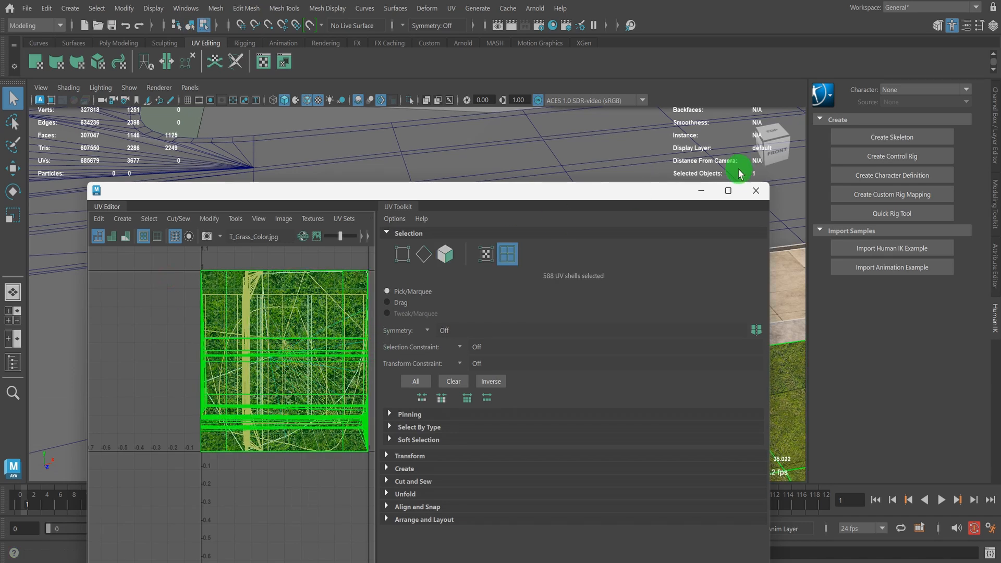
{"action": "left_click", "coordinate": [760, 190]}
- Return to object mode and select the Roads_combined mesh beside the pavement's rounded corner
{"action": "right_click_drag", "start_coordinate": [460, 212], "coordinate": [565, 153]}
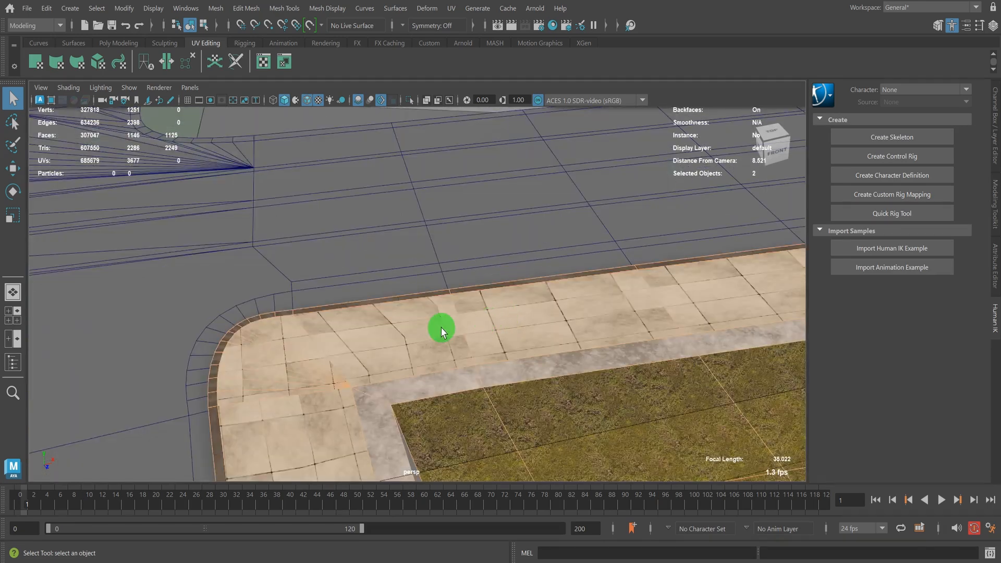
{"action": "right_click_drag", "start_coordinate": [442, 328], "coordinate": [438, 328]}
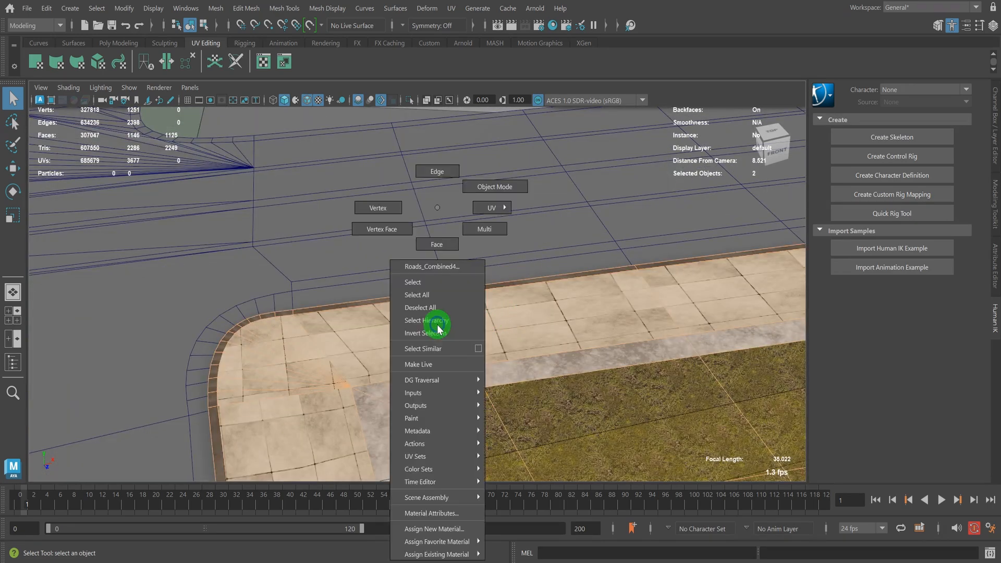
{"action": "right_click_drag", "start_coordinate": [434, 252], "coordinate": [433, 255]}
{"action": "right_click_drag", "start_coordinate": [412, 313], "coordinate": [496, 146]}
{"action": "left_click", "coordinate": [303, 274]}
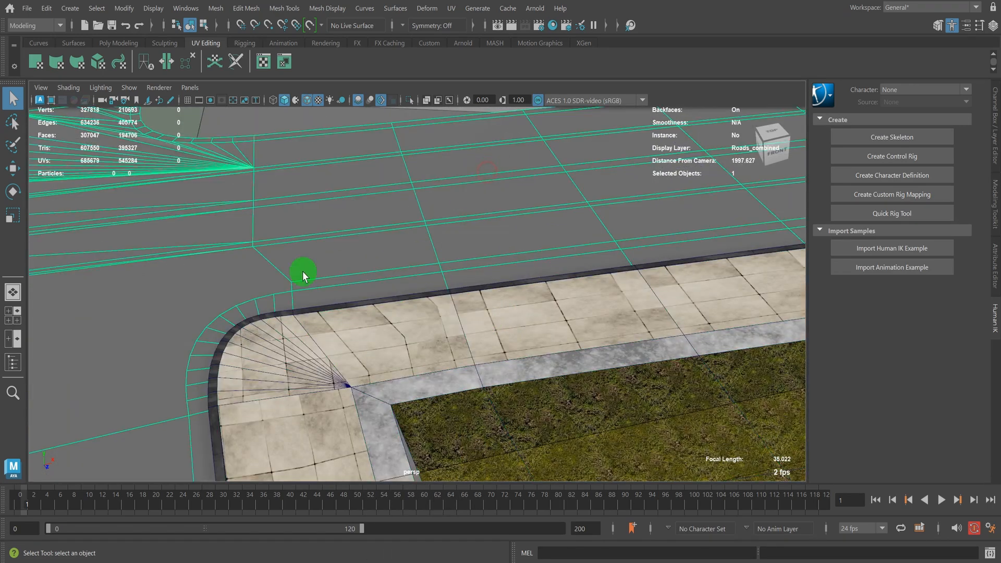
- View the road network across the whole city, clear the selection, and move across to the green hillside
{"action": "right_click_drag", "start_coordinate": [303, 274], "coordinate": [143, 244], "text": "alt"}
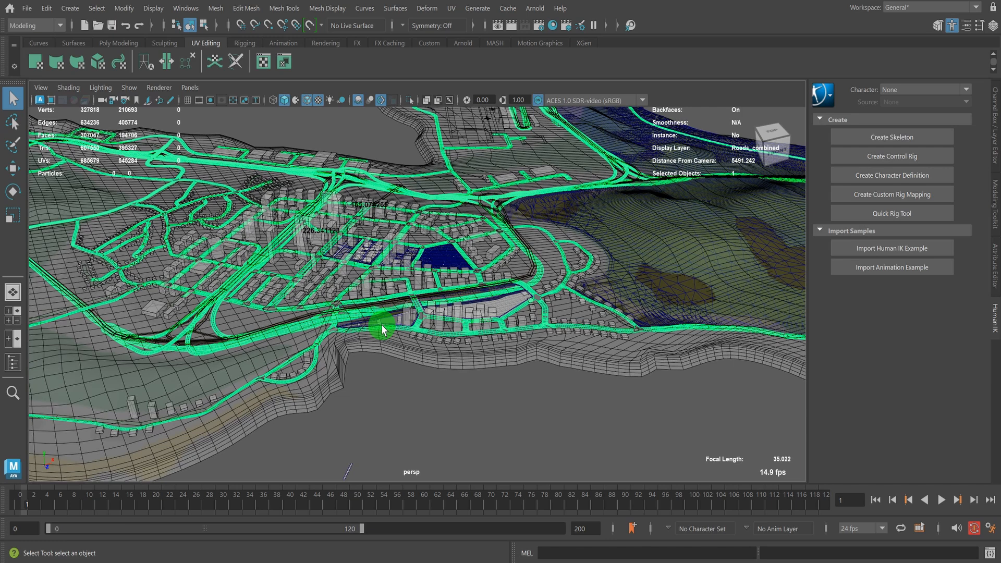
{"action": "left_click", "coordinate": [384, 413]}
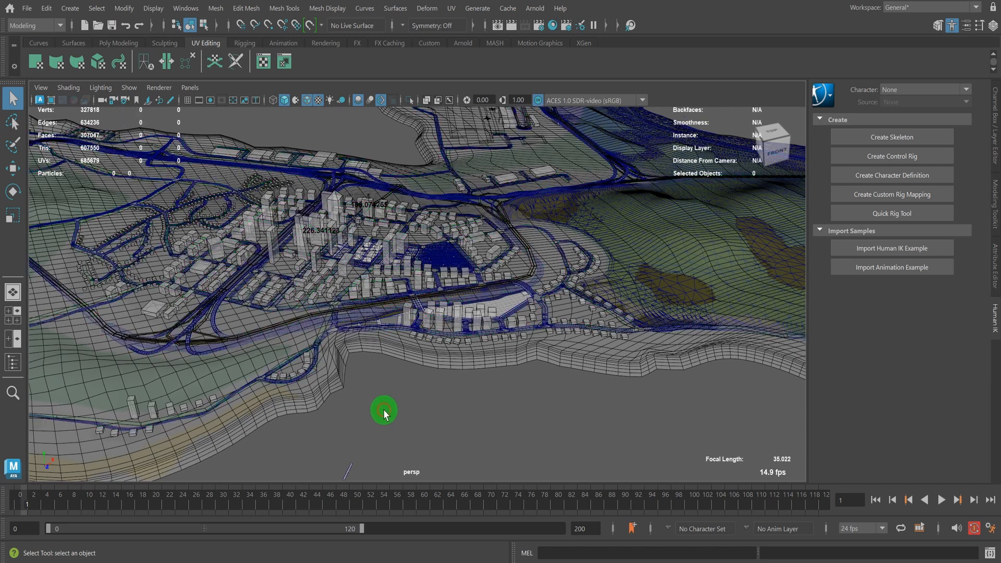
{"action": "right_click_drag", "start_coordinate": [423, 315], "coordinate": [442, 324], "text": "alt"}
{"action": "middle_click_drag", "start_coordinate": [443, 324], "coordinate": [408, 348], "text": "alt"}
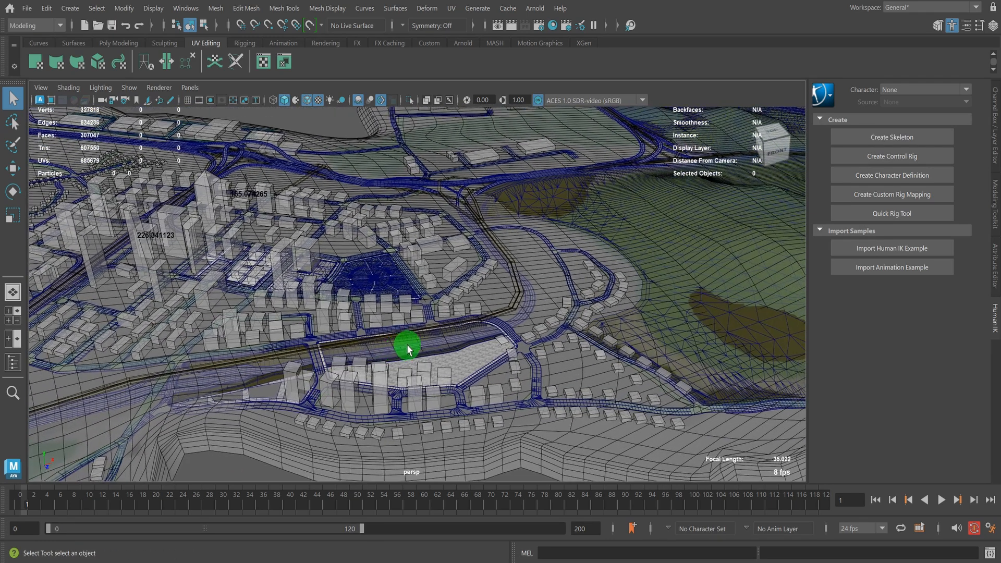
{"action": "right_click_drag", "start_coordinate": [408, 348], "coordinate": [468, 338], "text": "alt"}
{"action": "middle_click_drag", "start_coordinate": [566, 347], "coordinate": [425, 302], "text": "alt"}
- Select the green hillside landscape mesh and inspect its triangulated surface between the roads
{"action": "left_click", "coordinate": [404, 252]}
{"action": "middle_click_drag", "start_coordinate": [710, 319], "coordinate": [576, 323], "text": "alt"}
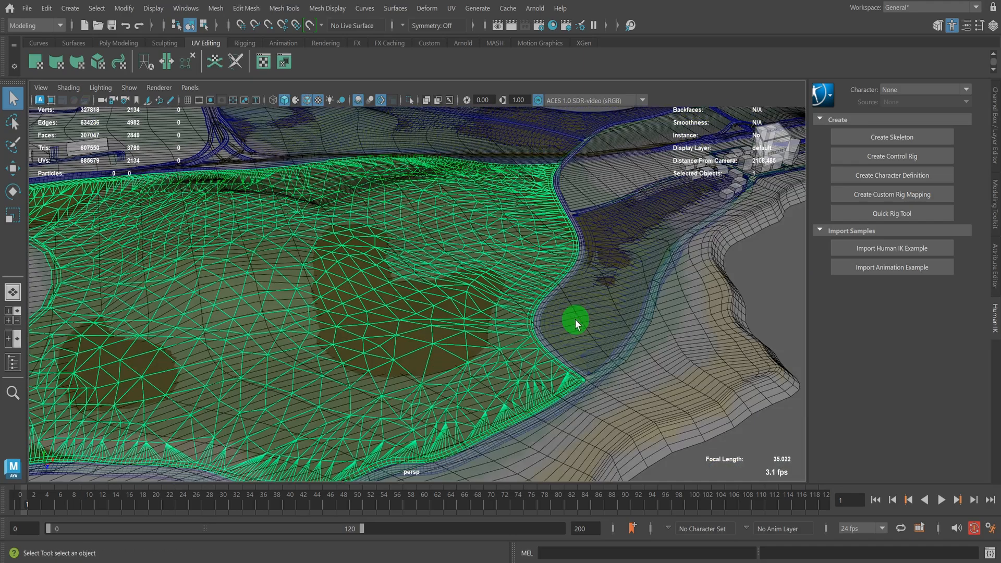
{"action": "left_click_drag", "start_coordinate": [419, 272], "coordinate": [447, 269], "text": "alt"}
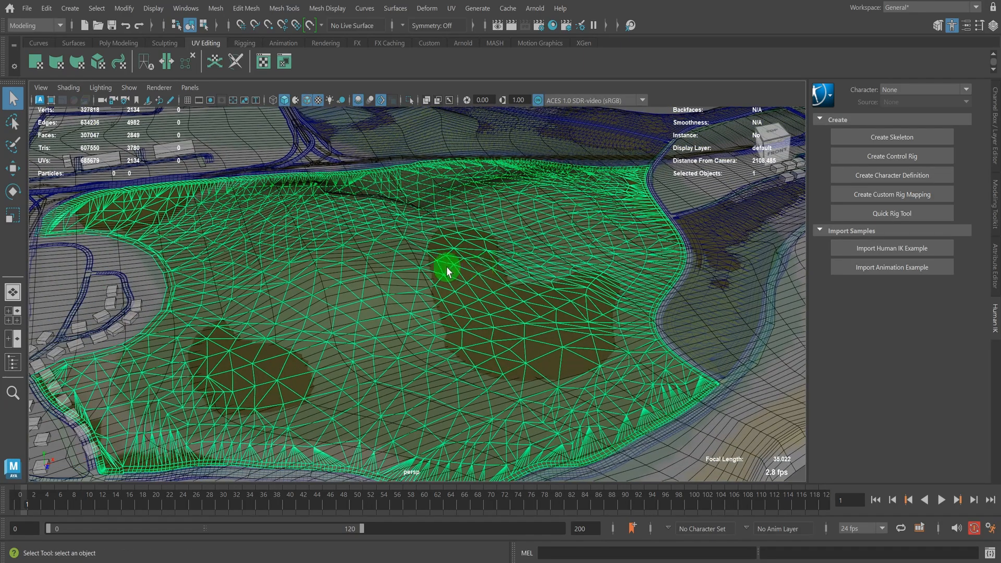
- Select the border edge loop of the road mesh running along the foot of the hillside
{"action": "right_click_drag", "start_coordinate": [365, 316], "coordinate": [403, 323], "text": "alt"}
{"action": "middle_click_drag", "start_coordinate": [405, 324], "coordinate": [235, 340], "text": "alt"}
{"action": "left_click", "coordinate": [171, 347]}
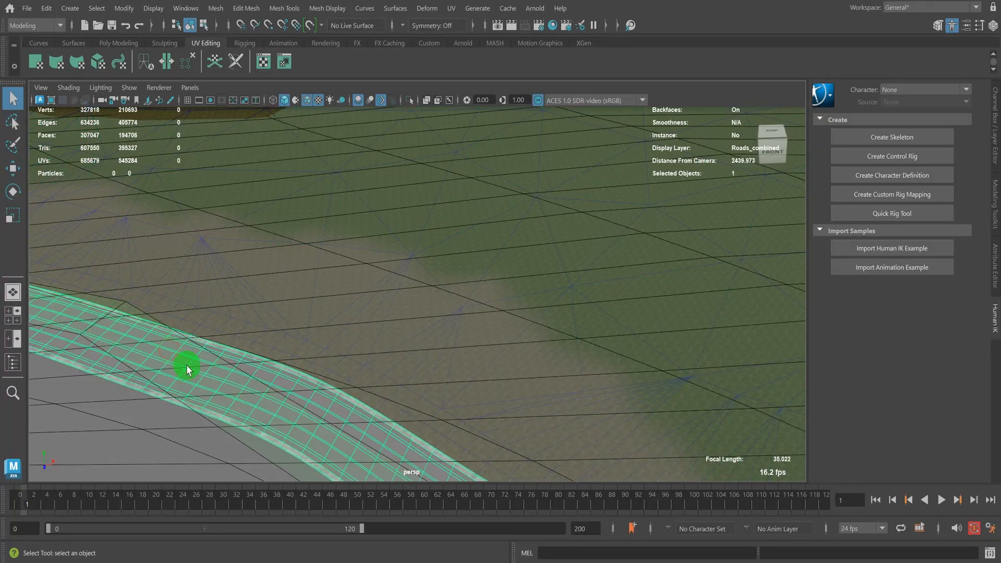
{"action": "right_click_drag", "start_coordinate": [175, 352], "coordinate": [176, 194]}
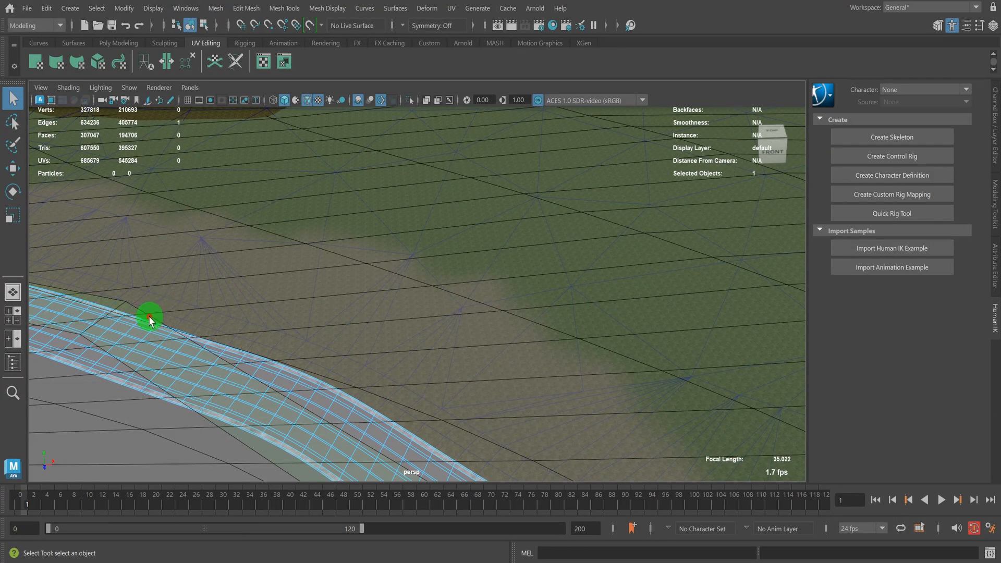
{"action": "scroll", "coordinate": [774, 206], "scroll_direction": "down", "scroll_amount": 5}
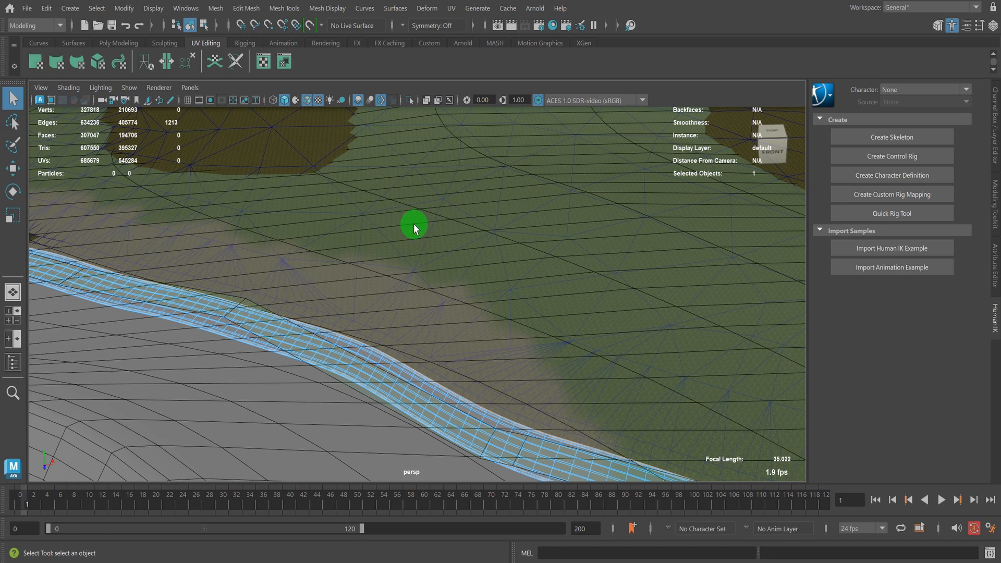
- Return to object mode, select the hillside landscape mesh, and inspect how its triangles meet the road edge
{"action": "right_click_drag", "start_coordinate": [243, 171], "coordinate": [302, 150]}
{"action": "left_click", "coordinate": [493, 228]}
{"action": "right_click_drag", "start_coordinate": [413, 275], "coordinate": [303, 249], "text": "alt"}
{"action": "middle_click_drag", "start_coordinate": [303, 249], "coordinate": [287, 322], "text": "alt"}
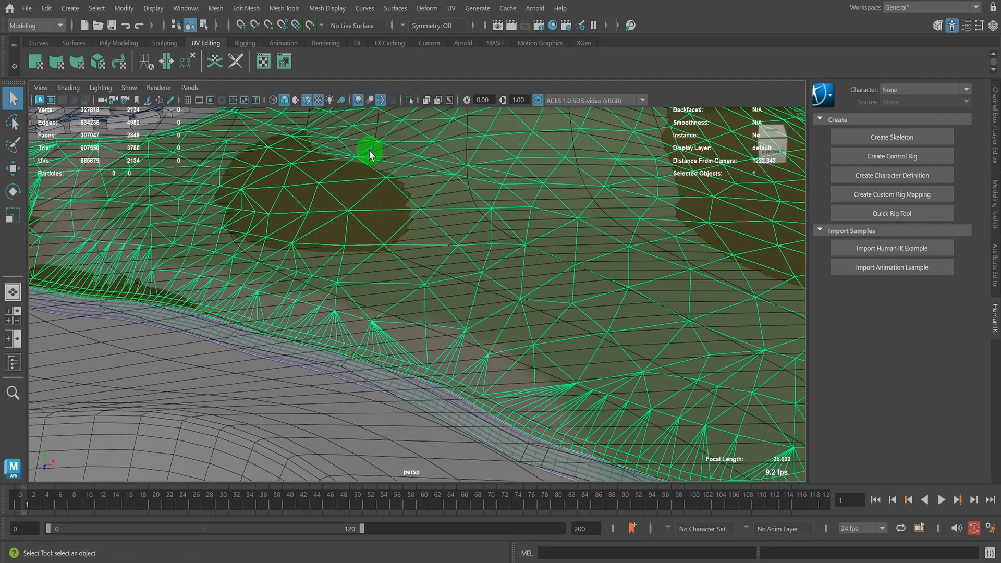
- Locate the Remesh command for the selected hillside landscape mesh without applying it, and return to viewing the mesh
{"action": "middle_click_drag", "start_coordinate": [370, 154], "coordinate": [289, 217], "text": "alt"}
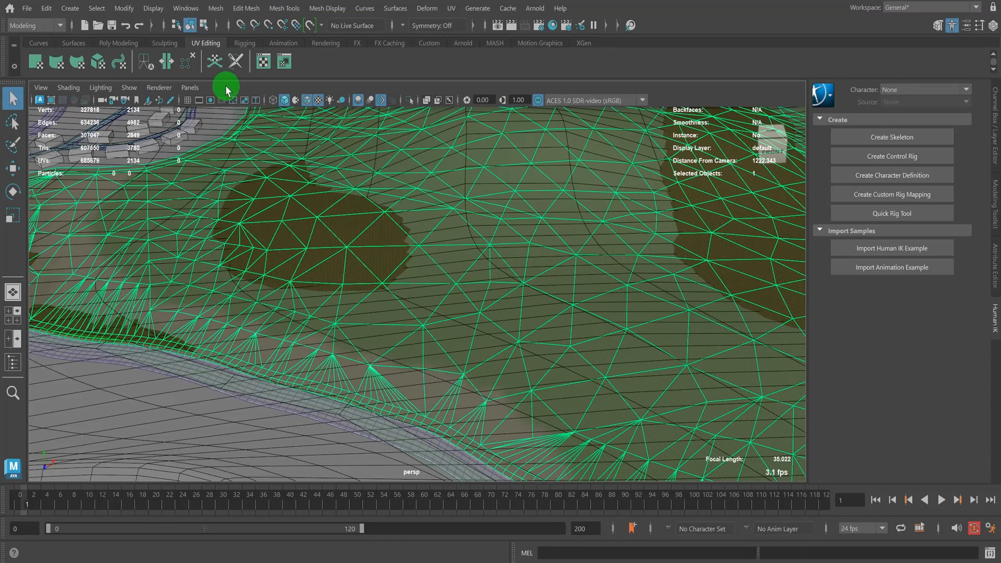
{"action": "left_click", "coordinate": [215, 8]}
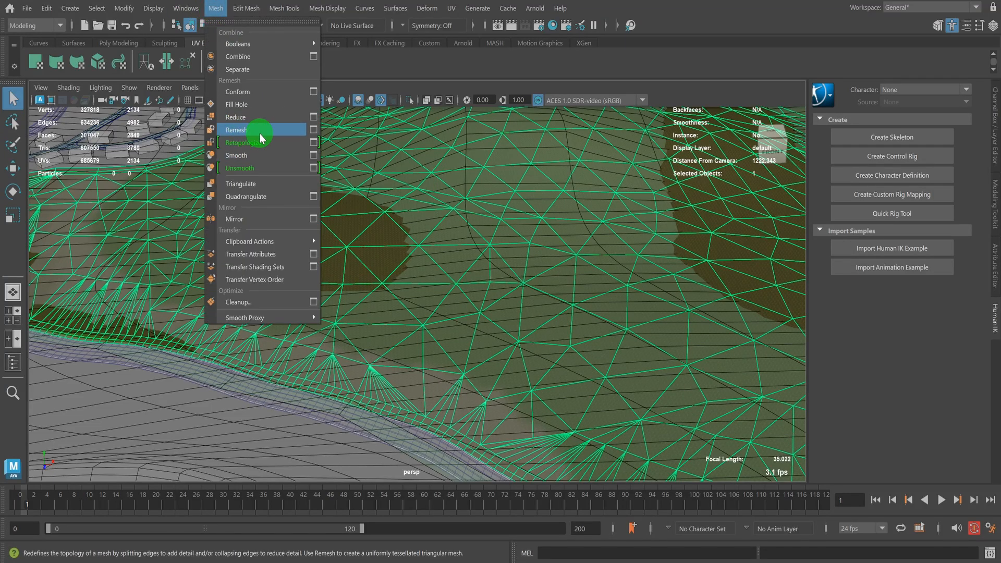
{"action": "left_click", "coordinate": [487, 179]}
{"action": "middle_click_drag", "start_coordinate": [487, 178], "coordinate": [262, 199], "text": "alt"}
{"action": "left_click_drag", "start_coordinate": [262, 199], "coordinate": [310, 226], "text": "alt"}
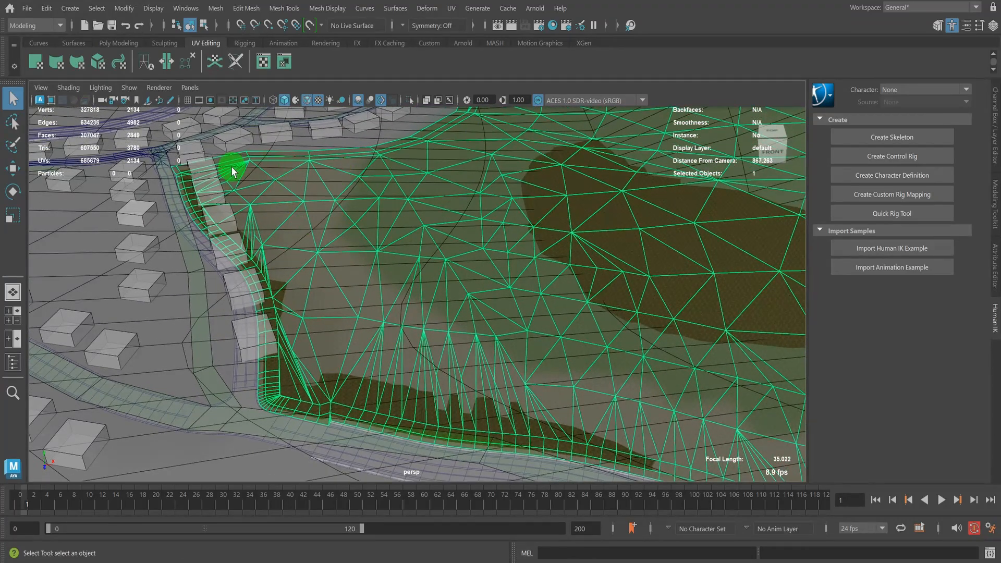
- Inspect the hillside mesh's corner beside the row of houses, where its border strip follows the curved road edge
{"action": "scroll", "coordinate": [288, 337], "scroll_direction": "up", "scroll_amount": 3}
{"action": "middle_click_drag", "start_coordinate": [288, 337], "coordinate": [268, 291], "text": "alt"}
{"action": "scroll", "coordinate": [277, 315], "scroll_direction": "down", "scroll_amount": 3}
{"action": "scroll", "coordinate": [233, 305], "scroll_direction": "up", "scroll_amount": 5}
{"action": "scroll", "coordinate": [231, 303], "scroll_direction": "down", "scroll_amount": 5}
{"action": "right_click_drag", "start_coordinate": [267, 291], "coordinate": [352, 242], "text": "alt"}
{"action": "middle_click_drag", "start_coordinate": [352, 243], "coordinate": [321, 289], "text": "alt"}
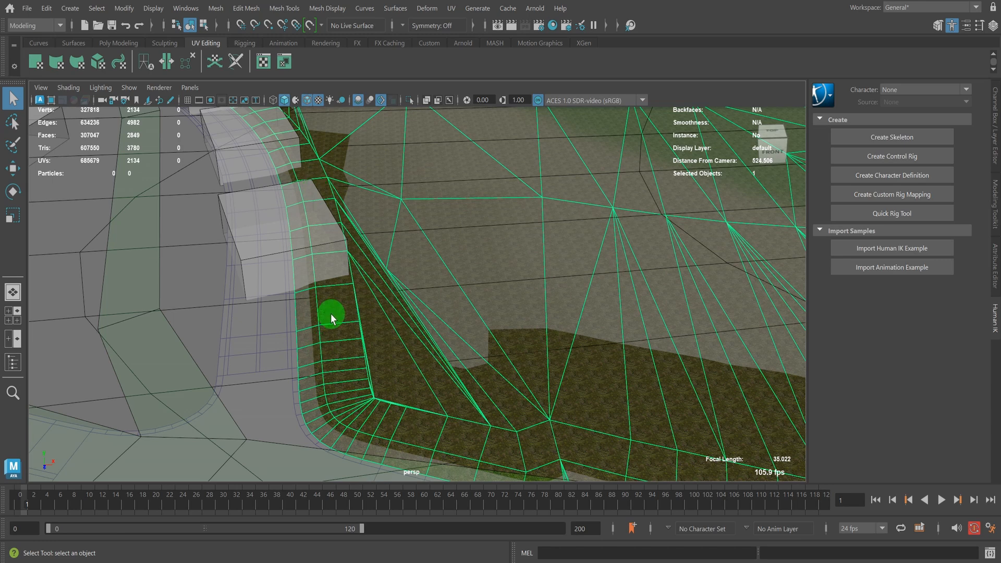
{"action": "right_click_drag", "start_coordinate": [346, 393], "coordinate": [419, 307], "text": "alt"}
{"action": "middle_click_drag", "start_coordinate": [288, 340], "coordinate": [288, 332], "text": "alt"}
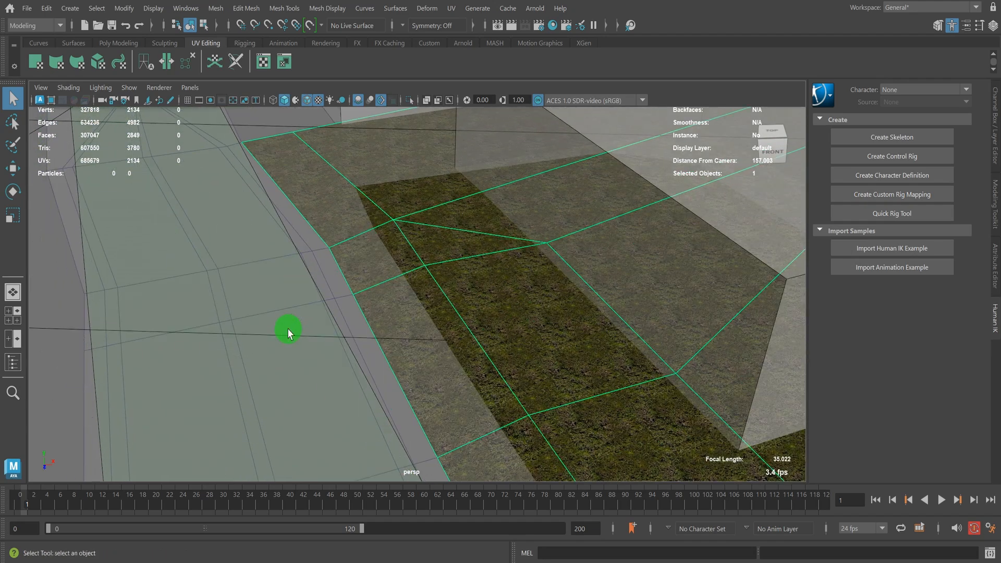
- Return to object mode, clear the selection, and view the whole city landscape with its coastline and separate modular pieces
{"action": "right_click_drag", "start_coordinate": [343, 233], "coordinate": [445, 184]}
{"action": "double_click", "coordinate": [317, 198]}
{"action": "scroll", "coordinate": [356, 276], "scroll_direction": "down", "scroll_amount": 3}
{"action": "scroll", "coordinate": [334, 255], "scroll_direction": "down", "scroll_amount": 7}
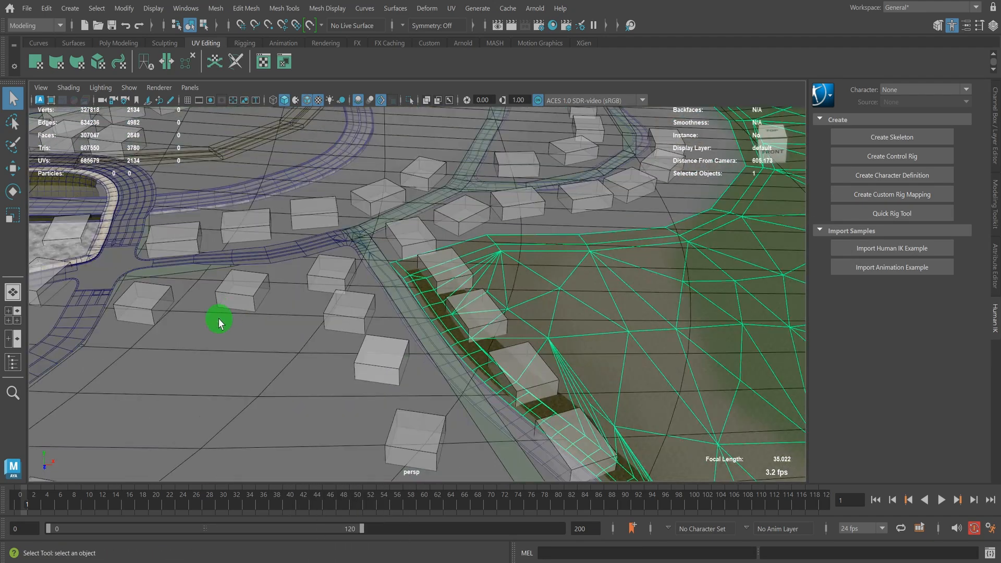
{"action": "left_click", "coordinate": [308, 348]}
{"action": "scroll", "coordinate": [501, 399], "scroll_direction": "down", "scroll_amount": 7}
{"action": "middle_click_drag", "start_coordinate": [566, 405], "coordinate": [183, 399], "text": "alt"}
{"action": "left_click_drag", "start_coordinate": [183, 399], "coordinate": [472, 405], "text": "alt"}
{"action": "scroll", "coordinate": [471, 405], "scroll_direction": "down", "scroll_amount": 10}
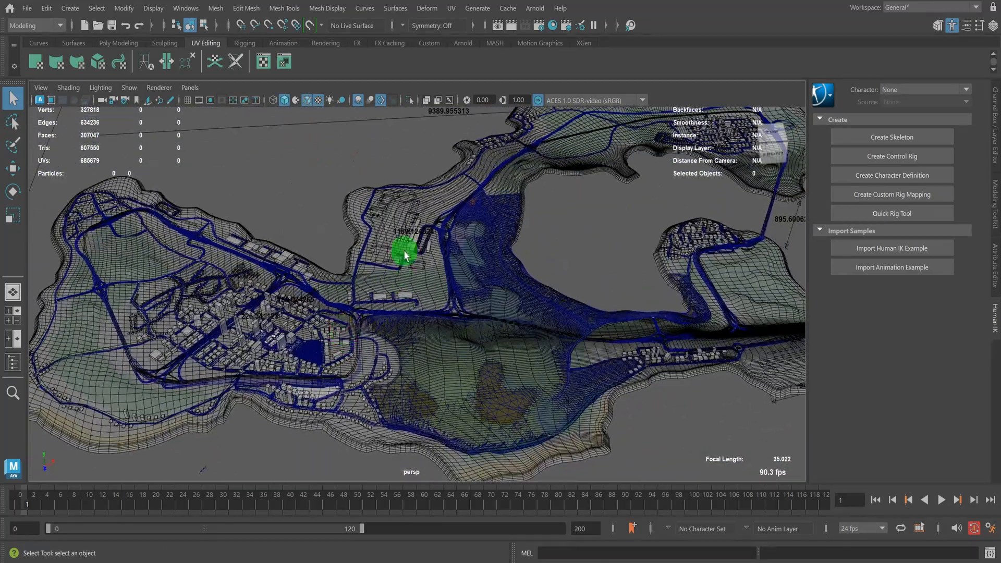
{"action": "scroll", "coordinate": [543, 296], "scroll_direction": "down", "scroll_amount": 6}
{"action": "middle_click_drag", "start_coordinate": [389, 411], "coordinate": [467, 311], "text": "alt"}
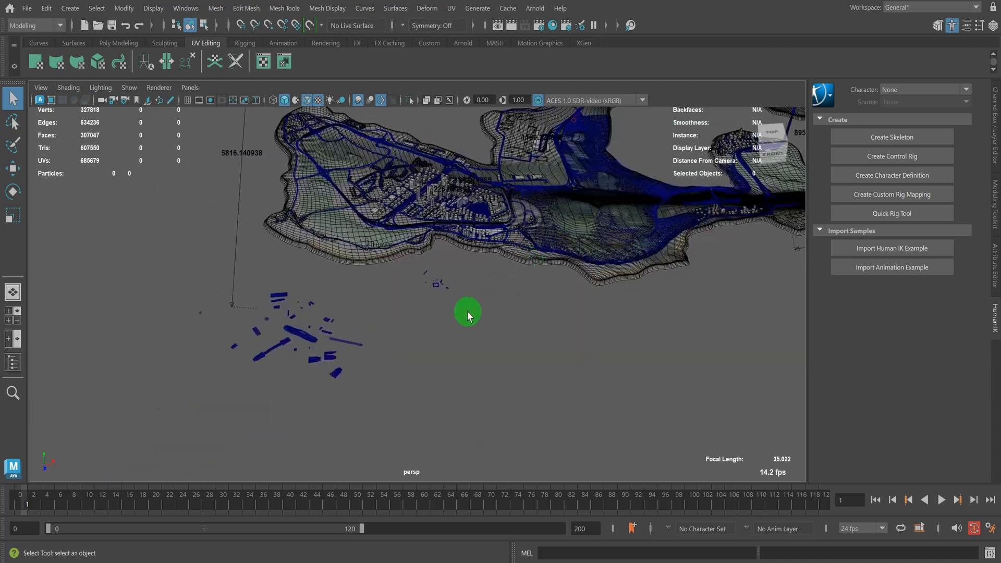
{"action": "left_click_drag", "start_coordinate": [467, 312], "coordinate": [387, 289], "text": "alt"}
{"action": "scroll", "coordinate": [388, 282], "scroll_direction": "up", "scroll_amount": 3}
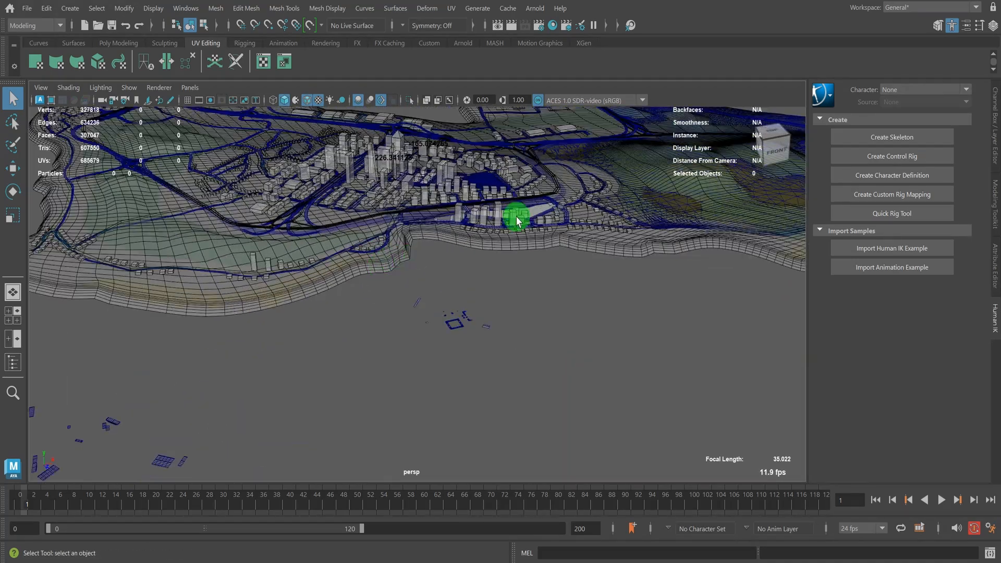
{"action": "middle_click_drag", "start_coordinate": [518, 219], "coordinate": [412, 296], "text": "alt"}
- Select all faces of the hillside landscape mesh and examine its triangulation around the brown patches
{"action": "left_click", "coordinate": [598, 249]}
{"action": "middle_click_drag", "start_coordinate": [321, 387], "coordinate": [260, 307], "text": "alt"}
{"action": "left_click_drag", "start_coordinate": [261, 308], "coordinate": [305, 336], "text": "alt"}
{"action": "middle_click_drag", "start_coordinate": [339, 418], "coordinate": [378, 369], "text": "alt"}
{"action": "left_click_drag", "start_coordinate": [379, 369], "coordinate": [375, 351], "text": "alt"}
{"action": "middle_click_drag", "start_coordinate": [396, 323], "coordinate": [354, 381], "text": "alt"}
{"action": "scroll", "coordinate": [417, 324], "scroll_direction": "up", "scroll_amount": 3}
{"action": "middle_click_drag", "start_coordinate": [484, 273], "coordinate": [333, 386], "text": "alt"}
{"action": "scroll", "coordinate": [389, 346], "scroll_direction": "up", "scroll_amount": 4}
{"action": "right_click_drag", "start_coordinate": [429, 301], "coordinate": [431, 253]}
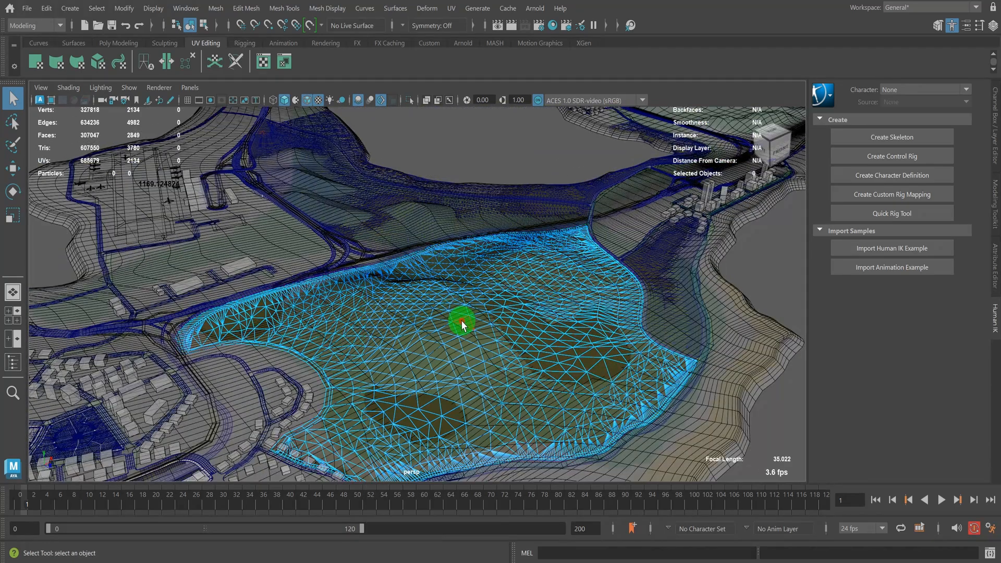
{"action": "double_click", "coordinate": [462, 321]}
{"action": "middle_click_drag", "start_coordinate": [449, 339], "coordinate": [441, 359], "text": "alt"}
{"action": "scroll", "coordinate": [439, 358], "scroll_direction": "up", "scroll_amount": 5}
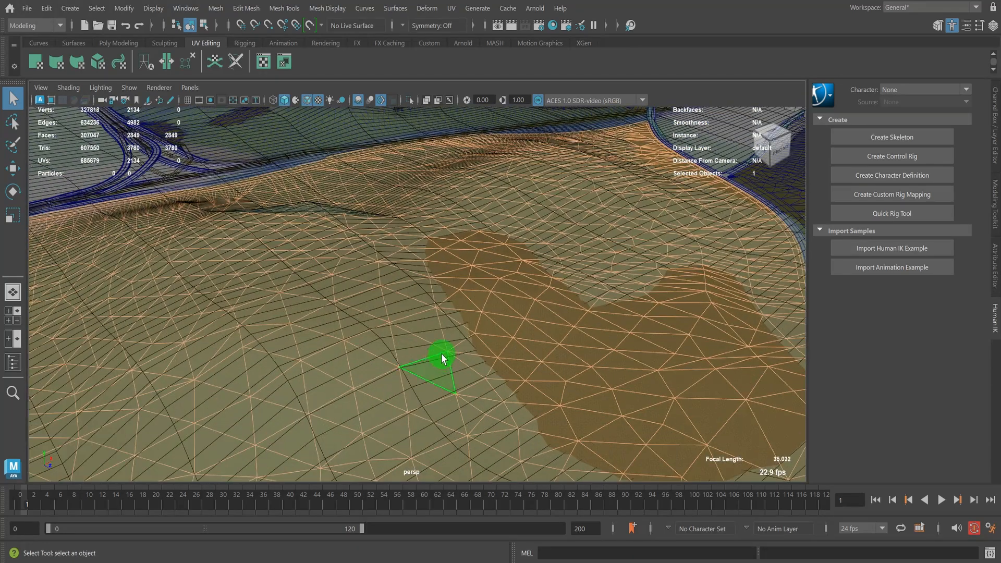
- Return to object mode, view the hillside mesh's extent between the surrounding roads, and clear the selection
{"action": "right_click_drag", "start_coordinate": [365, 221], "coordinate": [396, 209]}
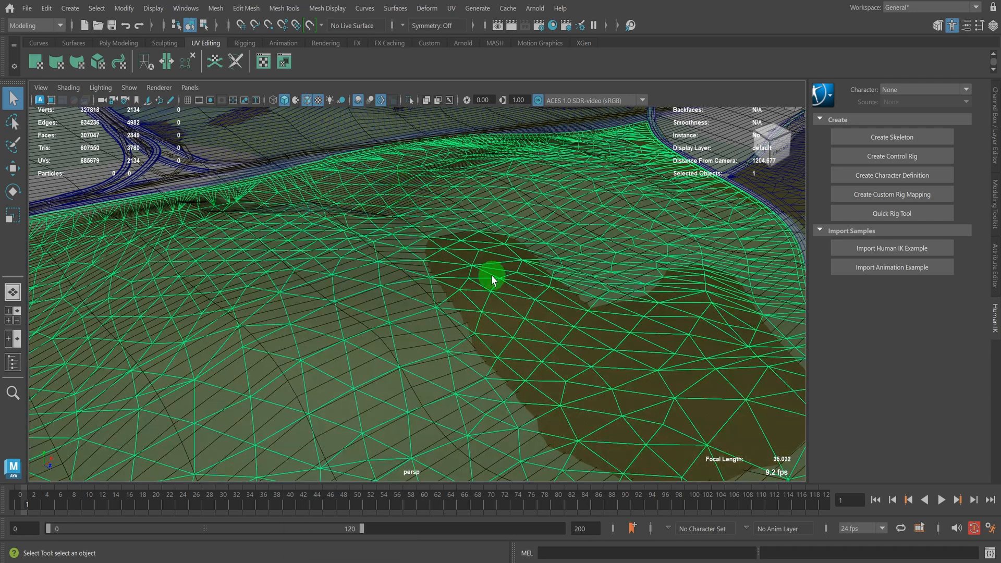
{"action": "left_click_drag", "start_coordinate": [491, 276], "coordinate": [468, 281], "text": "alt"}
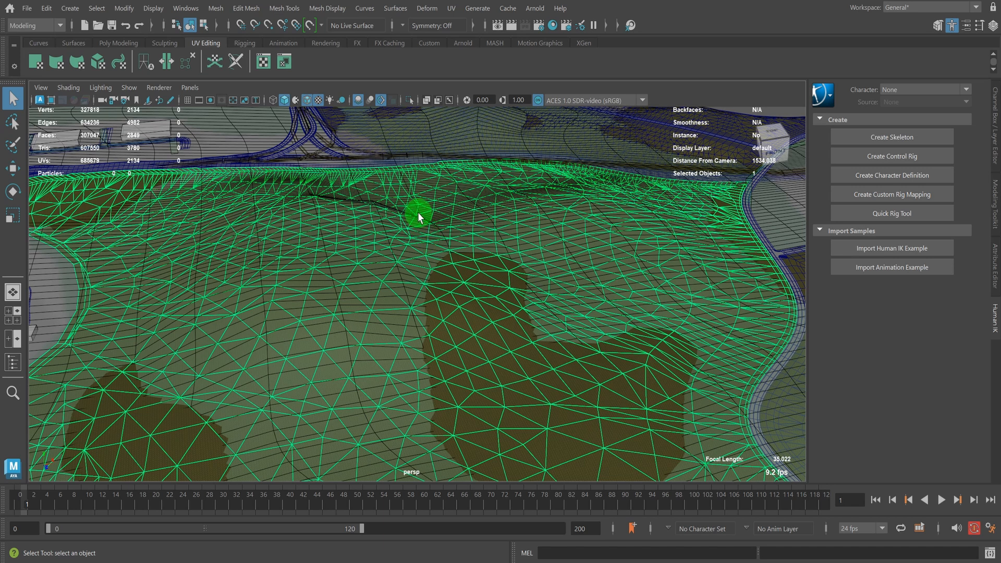
{"action": "scroll", "coordinate": [324, 217], "scroll_direction": "down", "scroll_amount": 5}
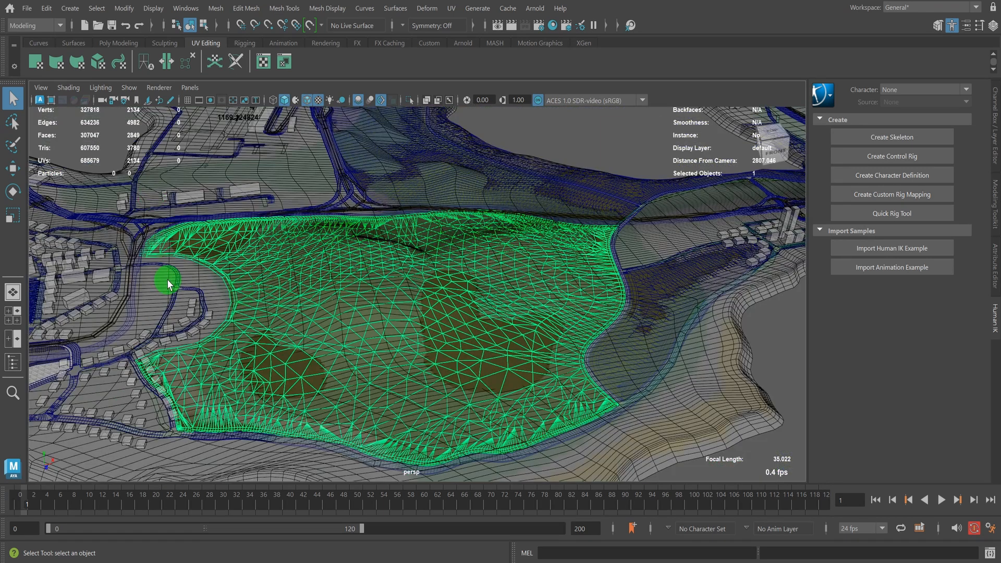
{"action": "right_click_drag", "start_coordinate": [286, 314], "coordinate": [394, 176]}
{"action": "left_click", "coordinate": [539, 139]}
{"action": "scroll", "coordinate": [538, 268], "scroll_direction": "down", "scroll_amount": 1}
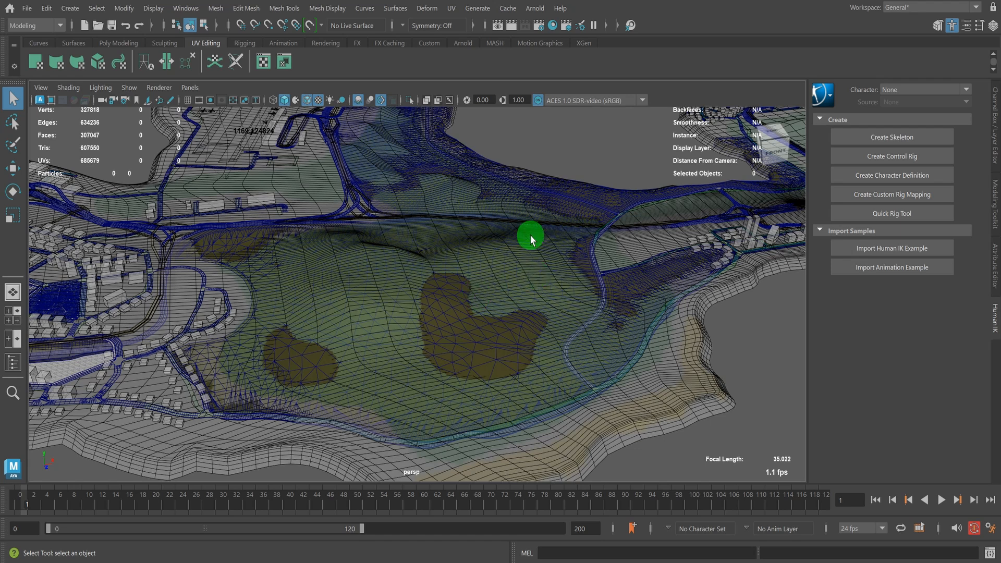
{"action": "left_click_drag", "start_coordinate": [530, 234], "coordinate": [473, 305], "text": "alt"}
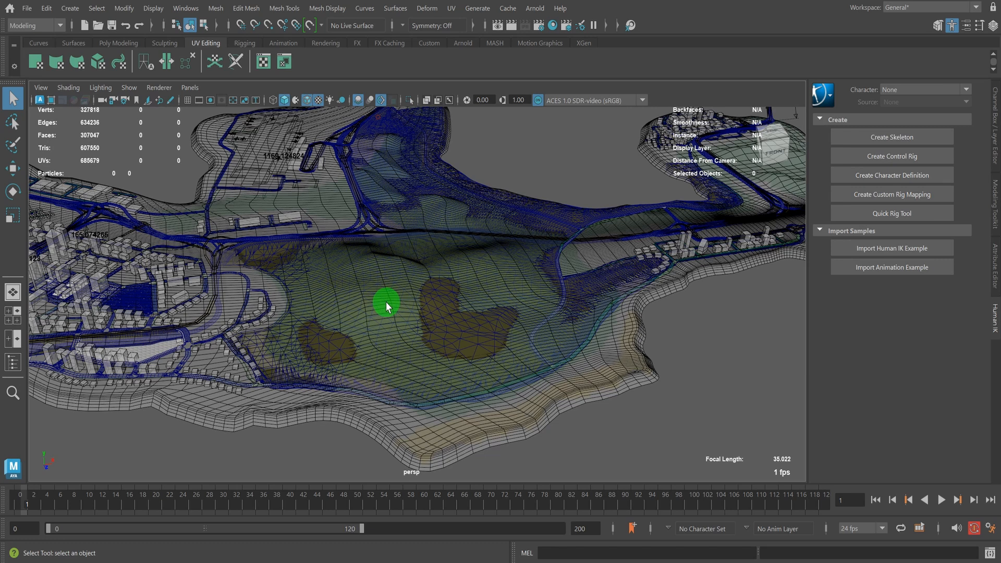
{"action": "scroll", "coordinate": [386, 301], "scroll_direction": "up", "scroll_amount": 5}
- Examine the hillside mesh's faces up close once more, return to object mode, and deselect the mesh
{"action": "left_click", "coordinate": [371, 291]}
{"action": "right_click_drag", "start_coordinate": [273, 207], "coordinate": [266, 230]}
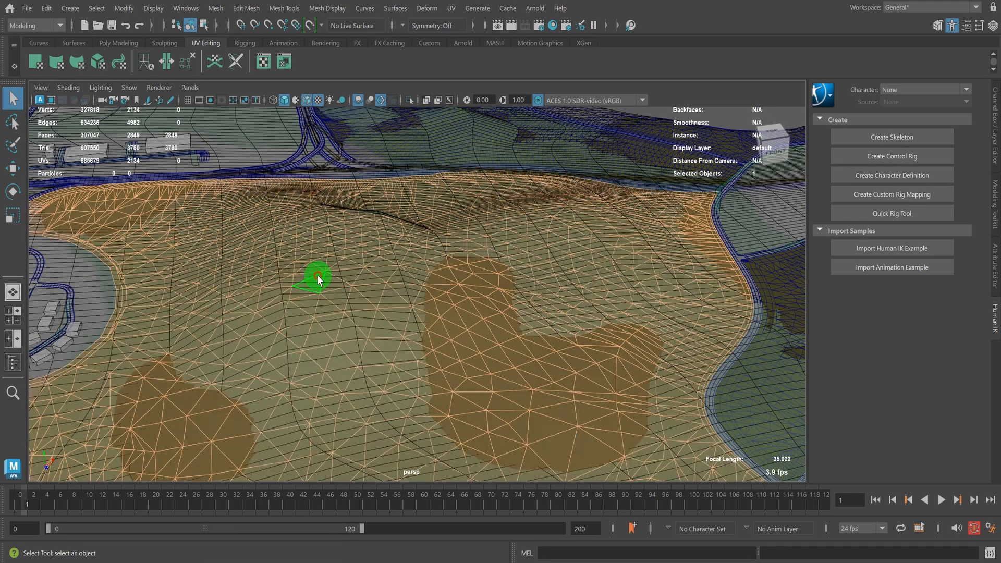
{"action": "scroll", "coordinate": [337, 339], "scroll_direction": "up", "scroll_amount": 6}
{"action": "left_click", "coordinate": [328, 330]}
{"action": "scroll", "coordinate": [323, 326], "scroll_direction": "down", "scroll_amount": 10}
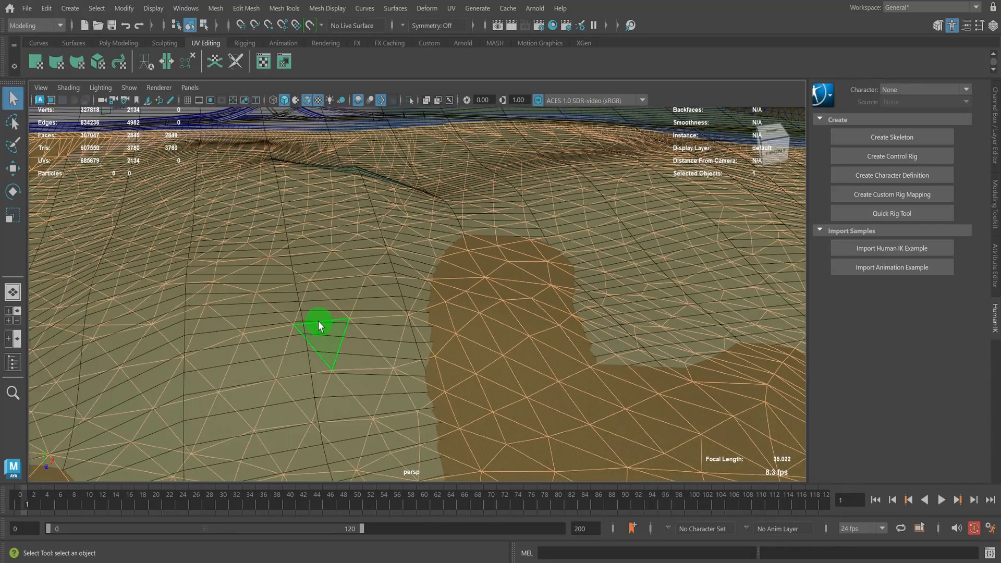
{"action": "right_click_drag", "start_coordinate": [341, 219], "coordinate": [380, 187]}
{"action": "scroll", "coordinate": [380, 188], "scroll_direction": "down", "scroll_amount": 5}
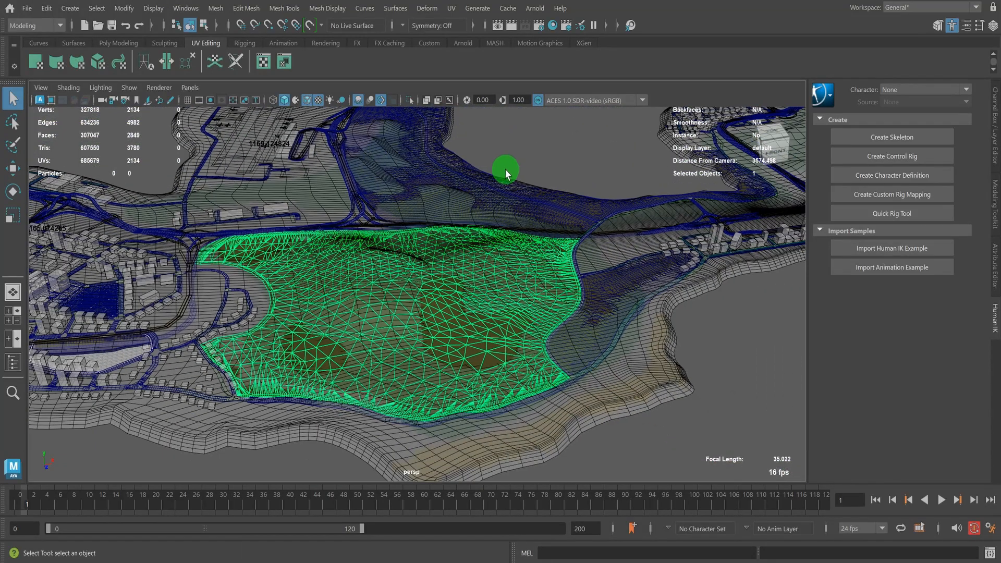
{"action": "left_click", "coordinate": [527, 160]}
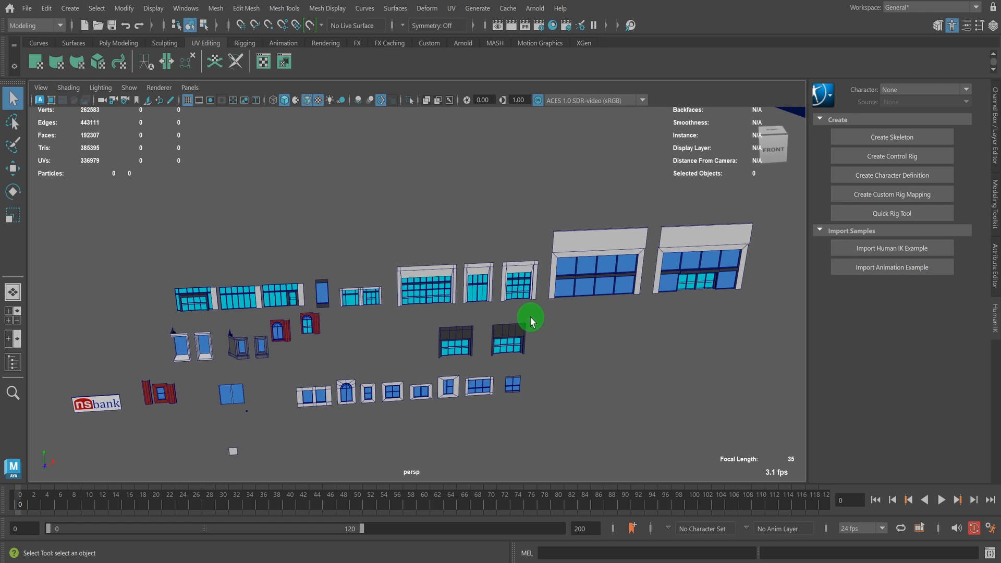
- View the modular window, door and shopfront pieces laid out in the building scene
{"action": "left_click_drag", "start_coordinate": [529, 319], "coordinate": [418, 335], "text": "alt"}
{"action": "middle_click_drag", "start_coordinate": [438, 320], "coordinate": [487, 272], "text": "alt"}
{"action": "scroll", "coordinate": [404, 315], "scroll_direction": "up", "scroll_amount": 4}
{"action": "left_click_drag", "start_coordinate": [404, 315], "coordinate": [353, 319], "text": "alt"}
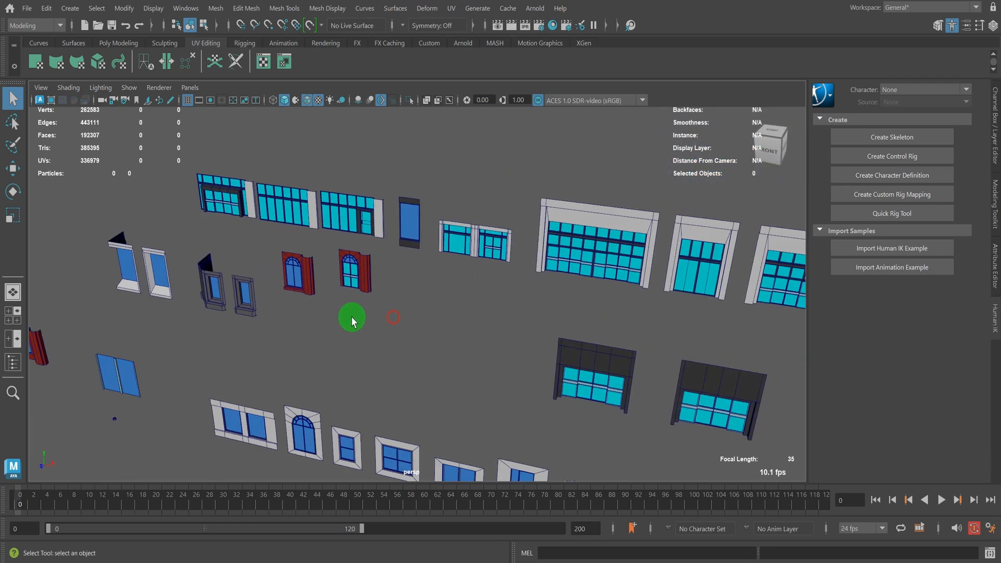
{"action": "middle_click_drag", "start_coordinate": [271, 299], "coordinate": [630, 295], "text": "alt"}
{"action": "scroll", "coordinate": [355, 275], "scroll_direction": "down", "scroll_amount": 5}
{"action": "middle_click_drag", "start_coordinate": [260, 237], "coordinate": [371, 349], "text": "alt"}
{"action": "left_click", "coordinate": [574, 273]}
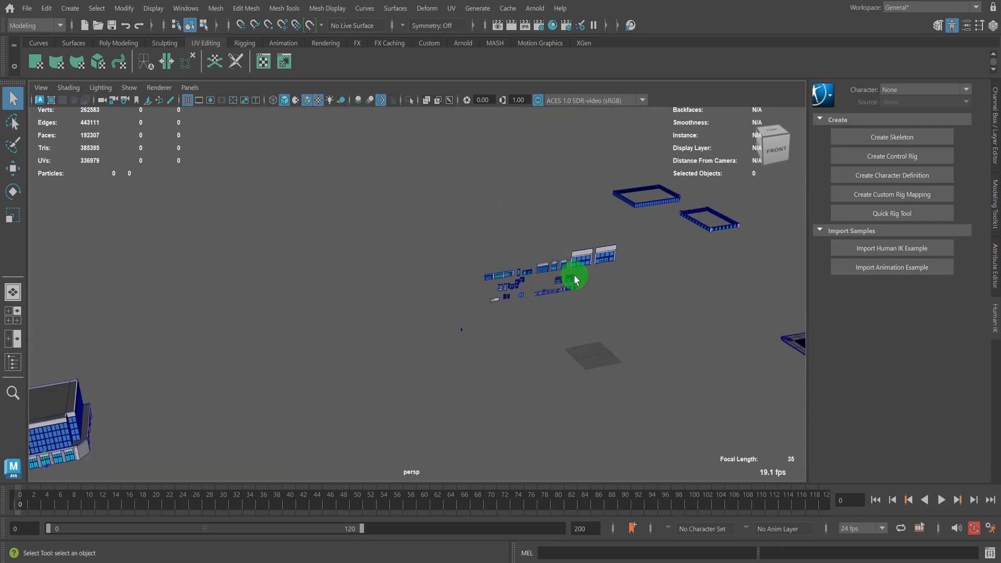
- Select the white-framed double window module, inspect it among the neighbouring window pieces, and clear the selection
{"action": "key", "text": "f"}
{"action": "left_click_drag", "start_coordinate": [505, 313], "coordinate": [396, 313], "text": "alt"}
{"action": "middle_click_drag", "start_coordinate": [396, 313], "coordinate": [547, 302], "text": "alt"}
{"action": "left_click", "coordinate": [389, 288]}
{"action": "scroll", "coordinate": [377, 305], "scroll_direction": "up", "scroll_amount": 4}
{"action": "middle_click_drag", "start_coordinate": [367, 320], "coordinate": [469, 287], "text": "alt"}
{"action": "left_click_drag", "start_coordinate": [552, 264], "coordinate": [529, 267], "text": "alt"}
{"action": "right_click_drag", "start_coordinate": [529, 267], "coordinate": [402, 274], "text": "alt"}
{"action": "scroll", "coordinate": [402, 275], "scroll_direction": "down", "scroll_amount": 4}
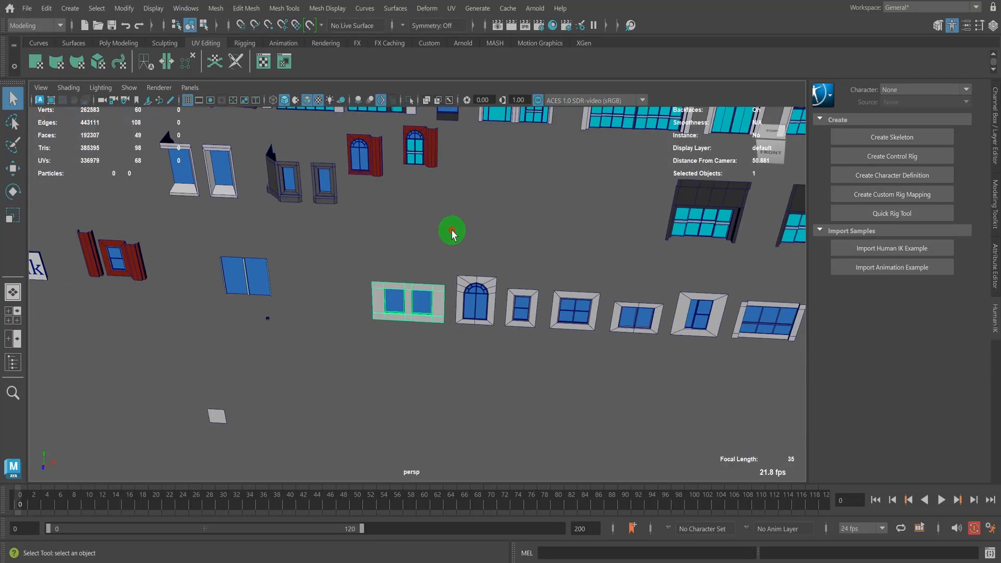
{"action": "left_click", "coordinate": [521, 231]}
- Select the ring-shaped building storey made of repeated window modules, frame it in the view, and deselect it
{"action": "middle_click_drag", "start_coordinate": [536, 229], "coordinate": [131, 308], "text": "alt"}
{"action": "scroll", "coordinate": [132, 302], "scroll_direction": "down", "scroll_amount": 5}
{"action": "middle_click_drag", "start_coordinate": [596, 275], "coordinate": [129, 260], "text": "alt"}
{"action": "scroll", "coordinate": [311, 253], "scroll_direction": "down", "scroll_amount": 5}
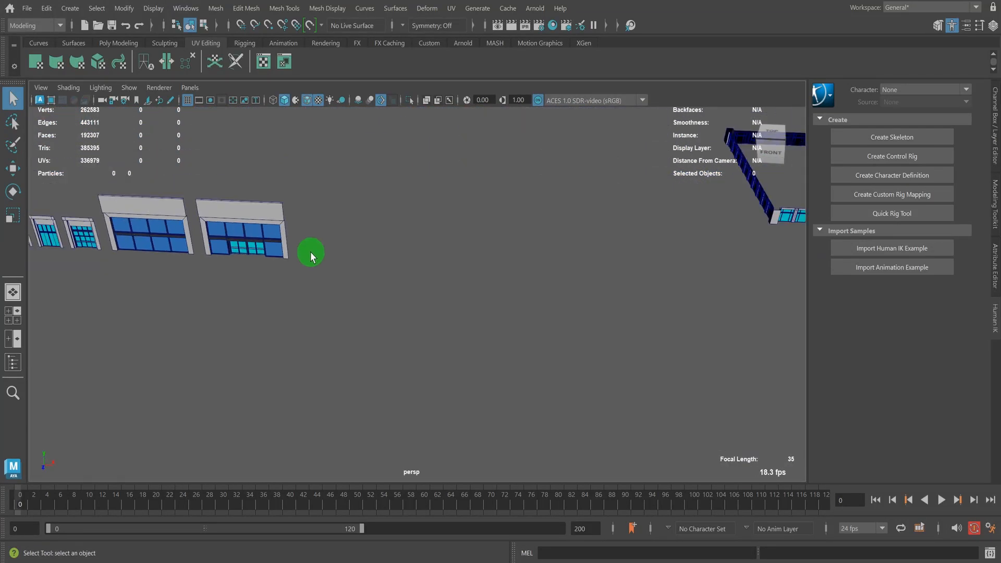
{"action": "middle_click_drag", "start_coordinate": [555, 275], "coordinate": [477, 270], "text": "alt"}
{"action": "middle_click_drag", "start_coordinate": [431, 214], "coordinate": [387, 266], "text": "alt"}
{"action": "left_click", "coordinate": [423, 192]}
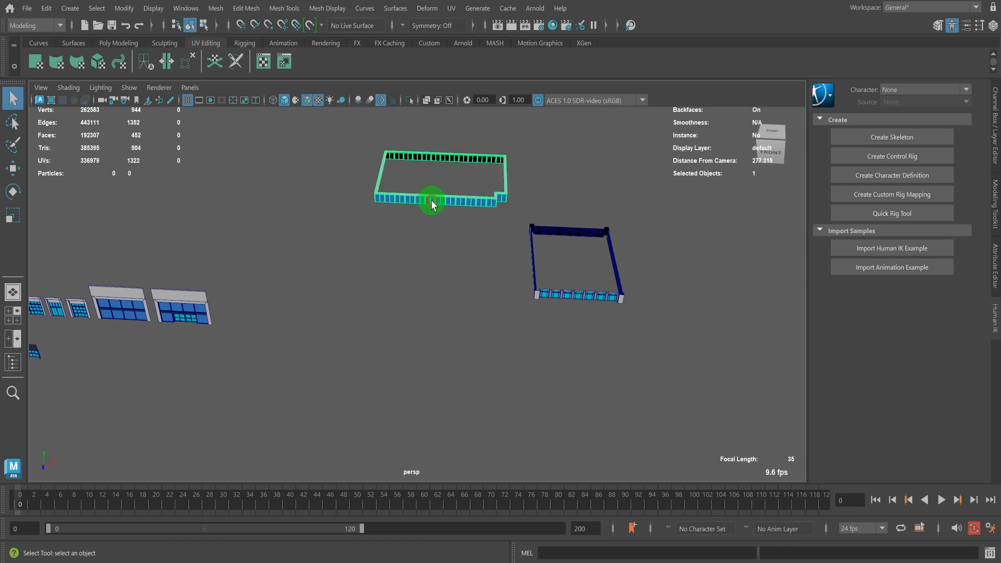
{"action": "key", "text": "f"}
{"action": "left_click_drag", "start_coordinate": [402, 238], "coordinate": [421, 239], "text": "alt"}
{"action": "left_click", "coordinate": [439, 287]}
- Select the rectangular city block base with its pavement border and inspect its layout of building plots
{"action": "scroll", "coordinate": [440, 289], "scroll_direction": "down", "scroll_amount": 6}
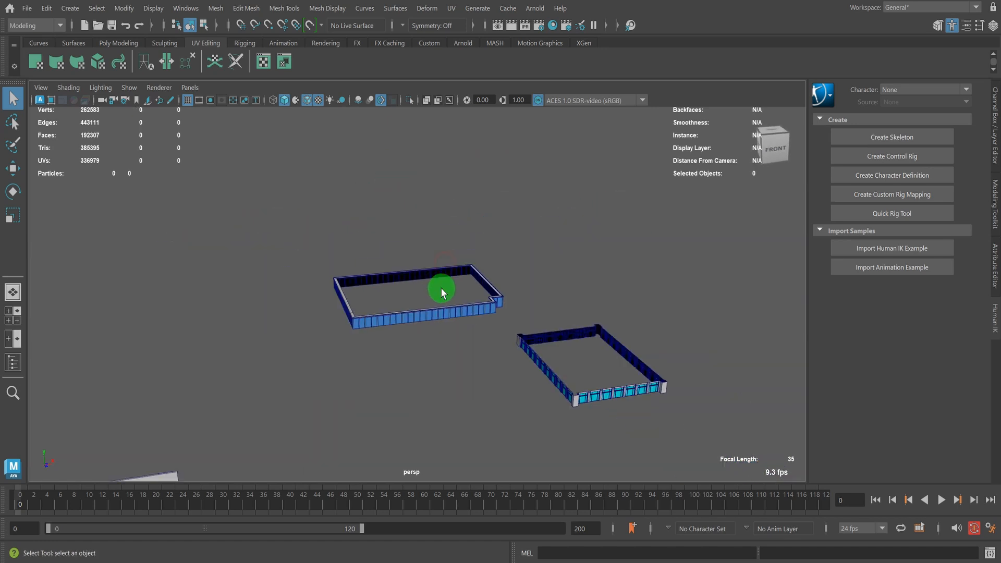
{"action": "middle_click_drag", "start_coordinate": [411, 325], "coordinate": [432, 242], "text": "alt"}
{"action": "left_click_drag", "start_coordinate": [436, 288], "coordinate": [335, 255], "text": "alt"}
{"action": "middle_click_drag", "start_coordinate": [339, 260], "coordinate": [296, 191], "text": "alt"}
{"action": "scroll", "coordinate": [311, 287], "scroll_direction": "up", "scroll_amount": 3}
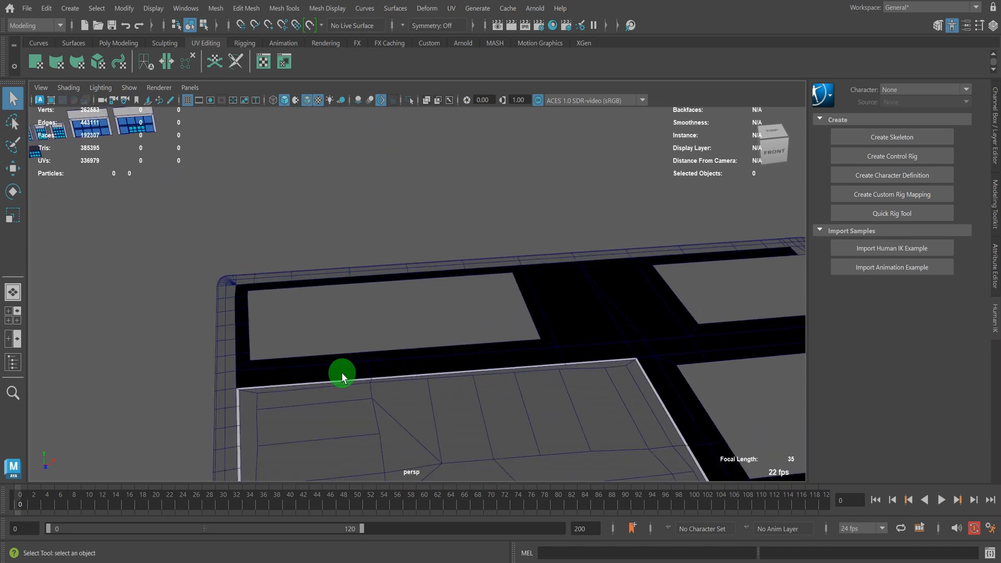
{"action": "left_click", "coordinate": [612, 286]}
{"action": "scroll", "coordinate": [567, 299], "scroll_direction": "down", "scroll_amount": 4}
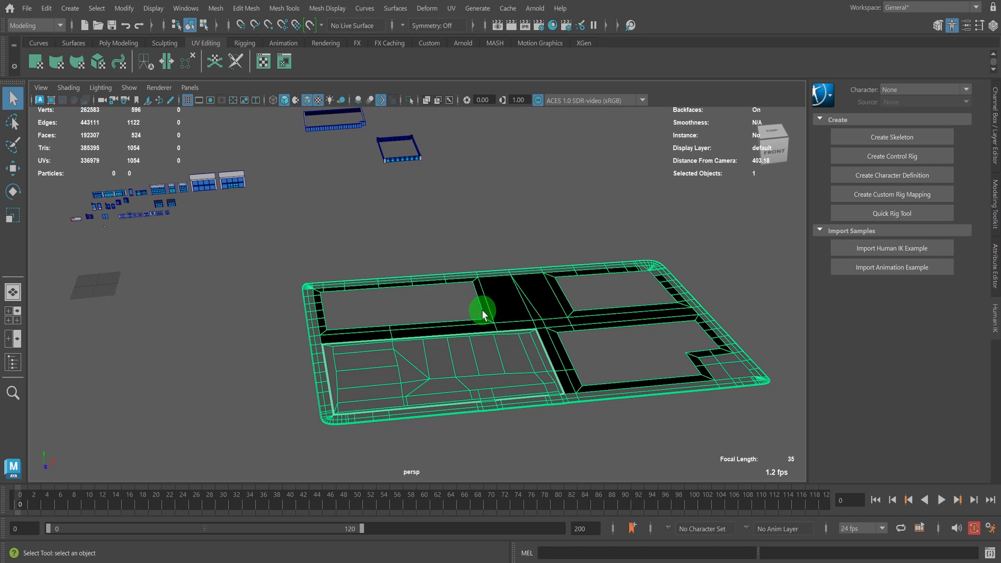
- Select the Americana Airlines skyscraper among the assembled buildings and examine its facade of repeated window modules
{"action": "scroll", "coordinate": [480, 306], "scroll_direction": "down", "scroll_amount": 4}
{"action": "middle_click_drag", "start_coordinate": [240, 240], "coordinate": [561, 250], "text": "alt"}
{"action": "scroll", "coordinate": [561, 249], "scroll_direction": "up", "scroll_amount": 2}
{"action": "left_click_drag", "start_coordinate": [560, 248], "coordinate": [527, 246], "text": "alt"}
{"action": "right_click_drag", "start_coordinate": [342, 245], "coordinate": [472, 246], "text": "alt"}
{"action": "middle_click_drag", "start_coordinate": [471, 245], "coordinate": [459, 253], "text": "alt"}
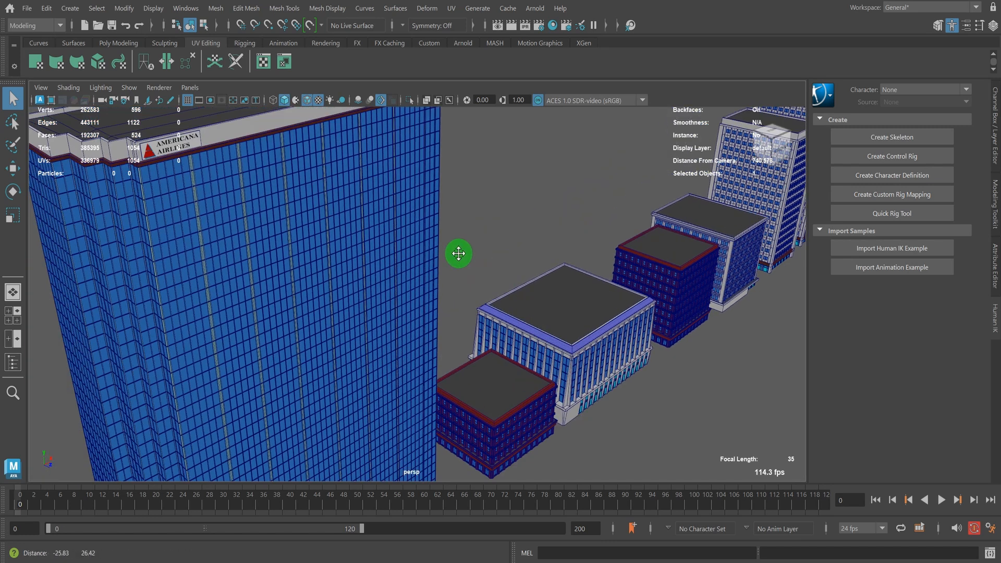
{"action": "left_click", "coordinate": [353, 183]}
{"action": "middle_click_drag", "start_coordinate": [350, 267], "coordinate": [400, 254], "text": "alt"}
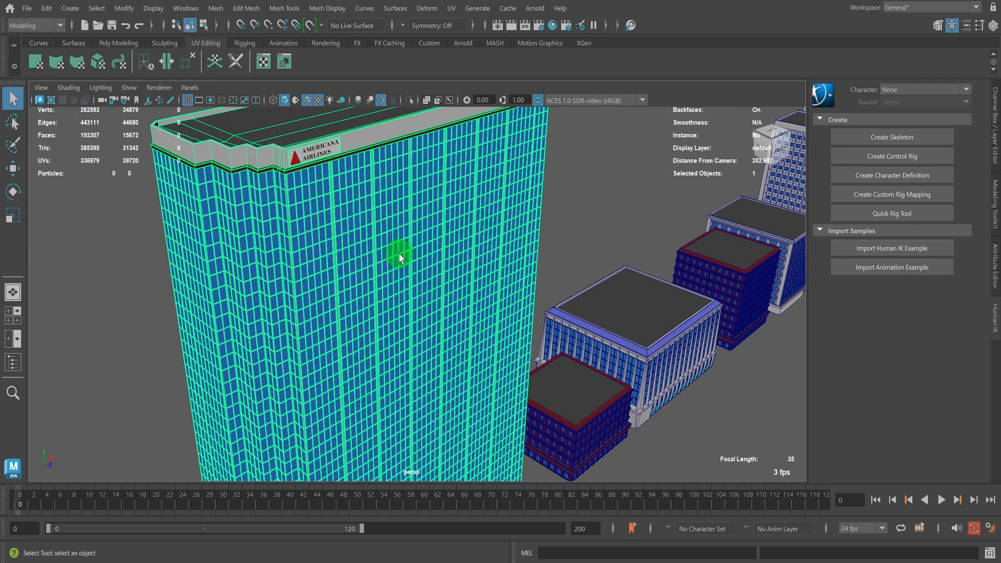
{"action": "scroll", "coordinate": [399, 253], "scroll_direction": "down", "scroll_amount": 5}
{"action": "left_click_drag", "start_coordinate": [399, 253], "coordinate": [373, 231], "text": "alt"}
{"action": "scroll", "coordinate": [327, 195], "scroll_direction": "up", "scroll_amount": 5}
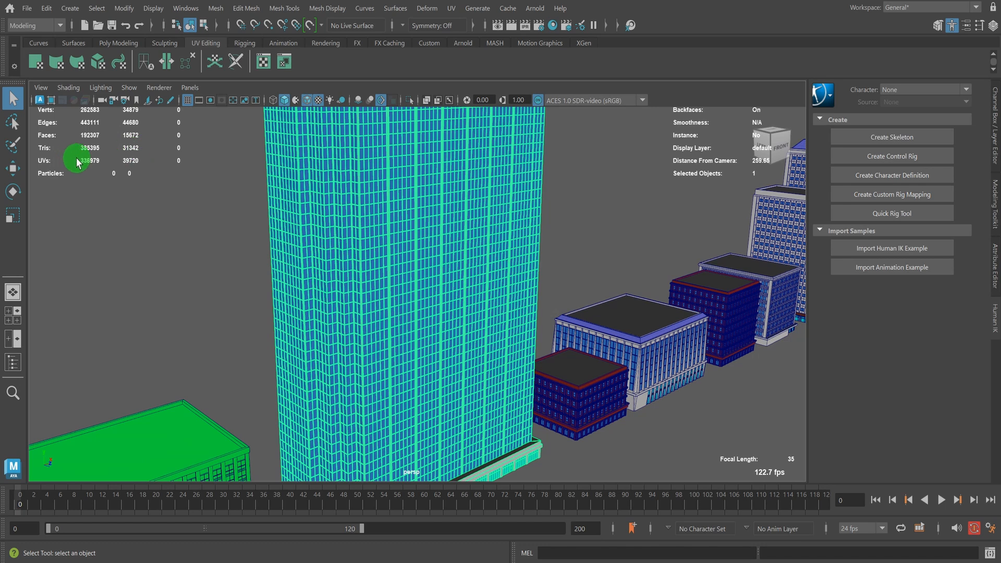
{"action": "scroll", "coordinate": [339, 172], "scroll_direction": "up", "scroll_amount": 3}
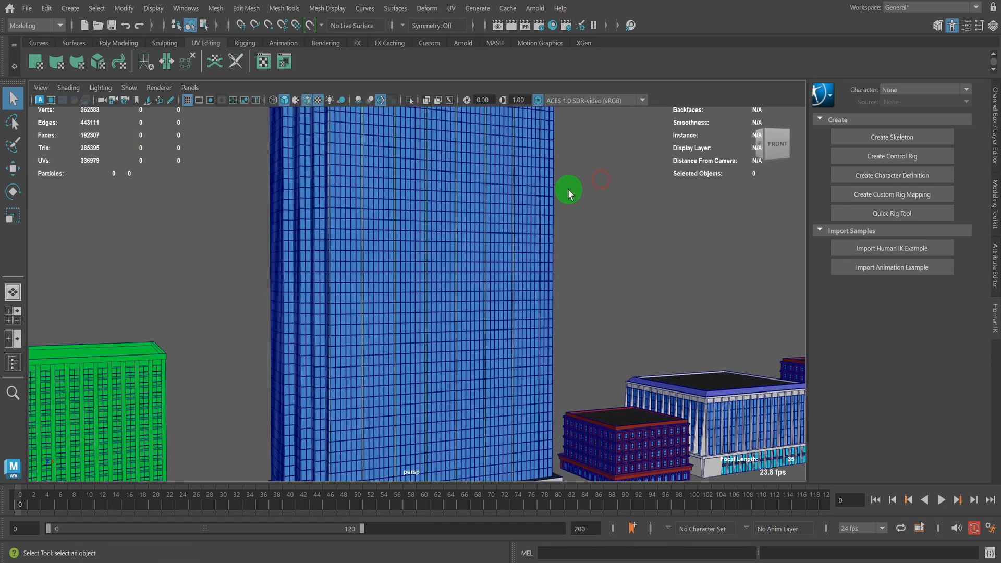
- Select the green office block beside the skyscraper and inspect its grid of repeated windows
{"action": "scroll", "coordinate": [427, 240], "scroll_direction": "down", "scroll_amount": 3}
{"action": "middle_click_drag", "start_coordinate": [363, 246], "coordinate": [483, 221], "text": "alt"}
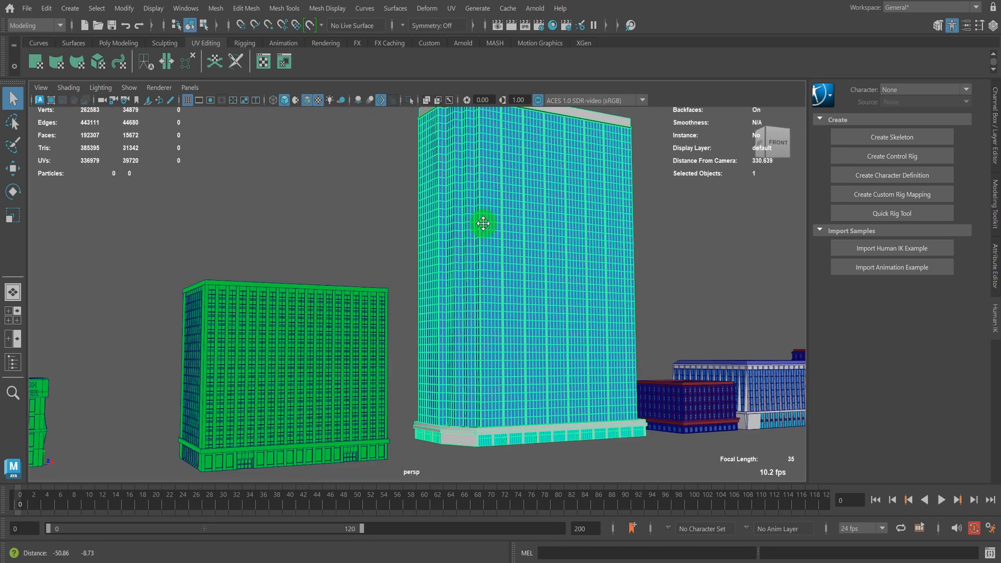
{"action": "left_click_drag", "start_coordinate": [483, 221], "coordinate": [461, 229], "text": "alt"}
{"action": "middle_click_drag", "start_coordinate": [413, 246], "coordinate": [517, 176], "text": "alt"}
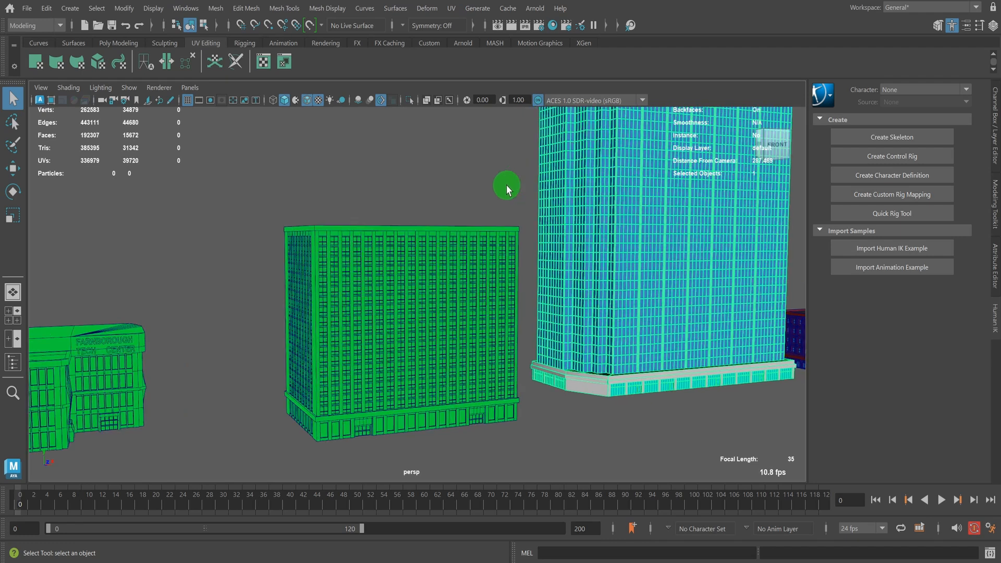
{"action": "left_click", "coordinate": [346, 306]}
{"action": "scroll", "coordinate": [349, 293], "scroll_direction": "up", "scroll_amount": 5}
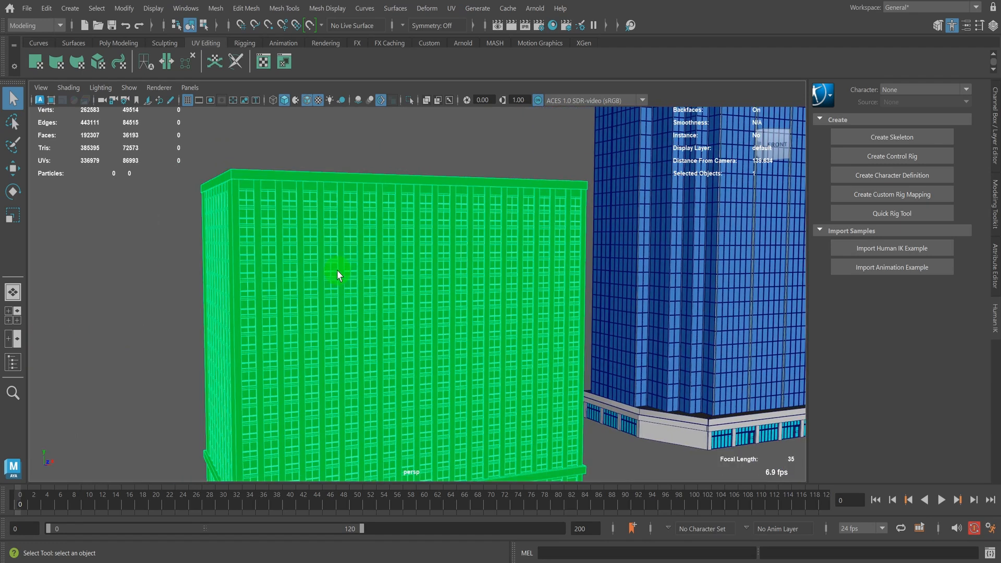
- Review the green office block's material attributes, including M_Roof and M_Window, and deselect the building
{"action": "left_click_drag", "start_coordinate": [337, 270], "coordinate": [344, 254], "text": "alt"}
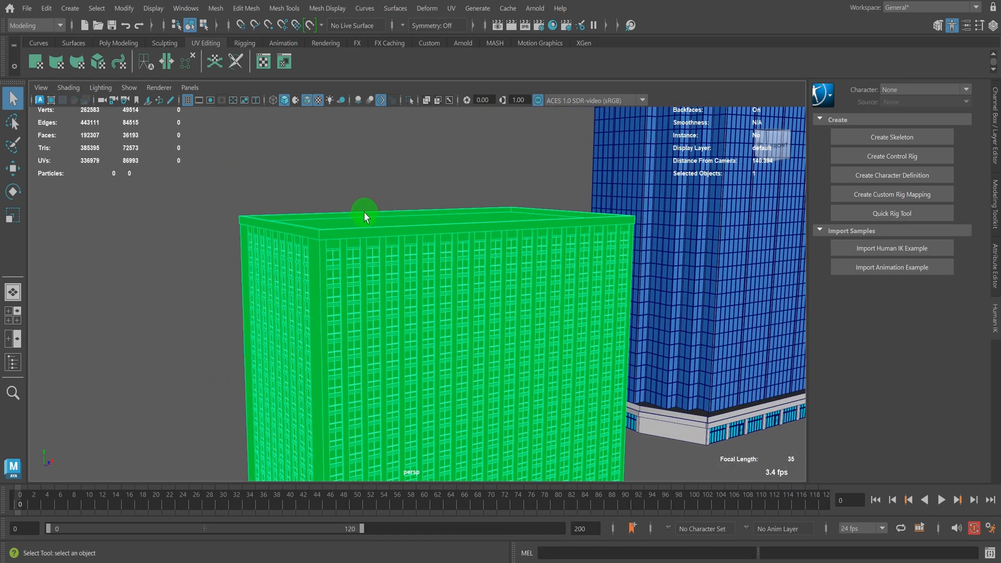
{"action": "right_click_drag", "start_coordinate": [383, 211], "coordinate": [437, 144]}
{"action": "right_click_drag", "start_coordinate": [429, 213], "coordinate": [490, 186]}
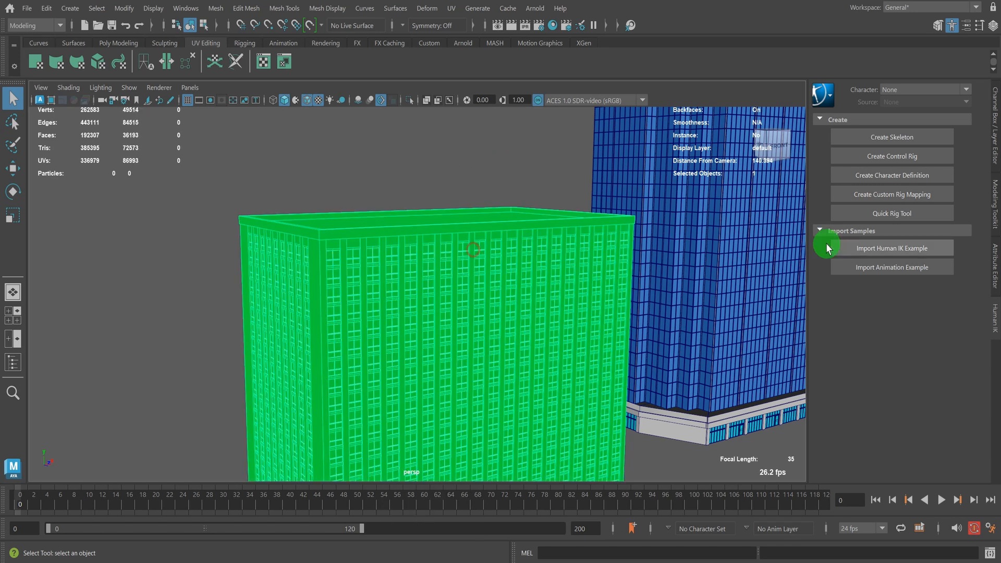
{"action": "left_click", "coordinate": [994, 240]}
{"action": "left_click", "coordinate": [886, 113]}
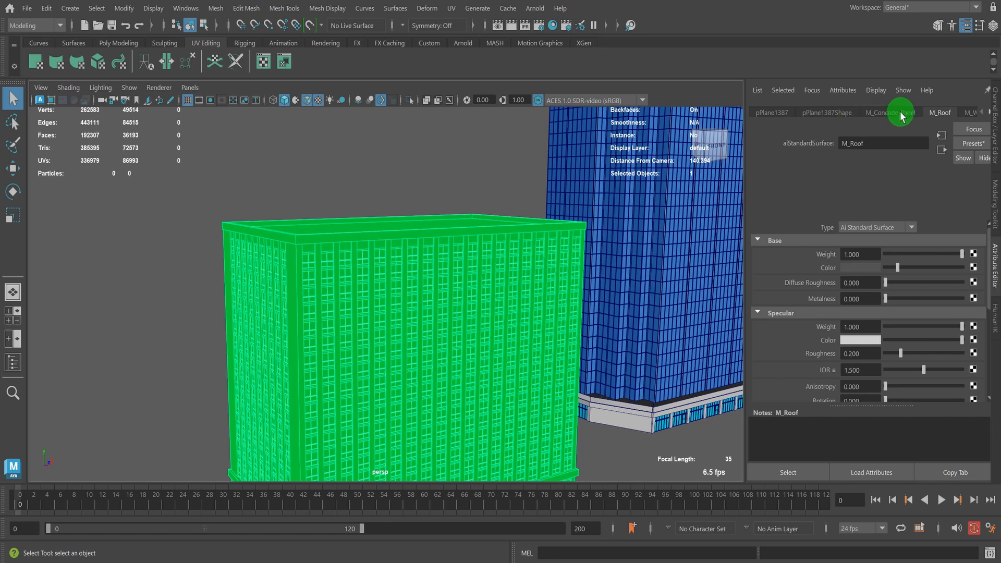
{"action": "scroll", "coordinate": [374, 202], "scroll_direction": "up", "scroll_amount": 2}
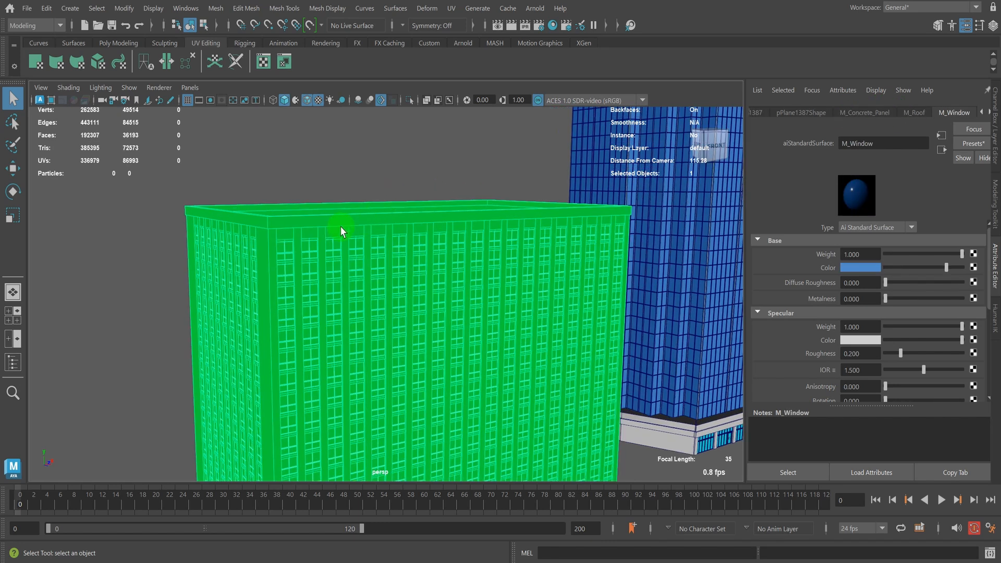
{"action": "right_click_drag", "start_coordinate": [337, 232], "coordinate": [327, 260]}
{"action": "right_click_drag", "start_coordinate": [340, 202], "coordinate": [397, 181]}
{"action": "left_click", "coordinate": [432, 147]}
- Survey the scene from the assembled buildings across to the modular window pieces, ring-shaped storeys and city block base
{"action": "scroll", "coordinate": [406, 209], "scroll_direction": "down", "scroll_amount": 4}
{"action": "middle_click_drag", "start_coordinate": [361, 270], "coordinate": [399, 242], "text": "alt"}
{"action": "scroll", "coordinate": [401, 243], "scroll_direction": "down", "scroll_amount": 4}
{"action": "left_click_drag", "start_coordinate": [457, 257], "coordinate": [407, 274], "text": "alt"}
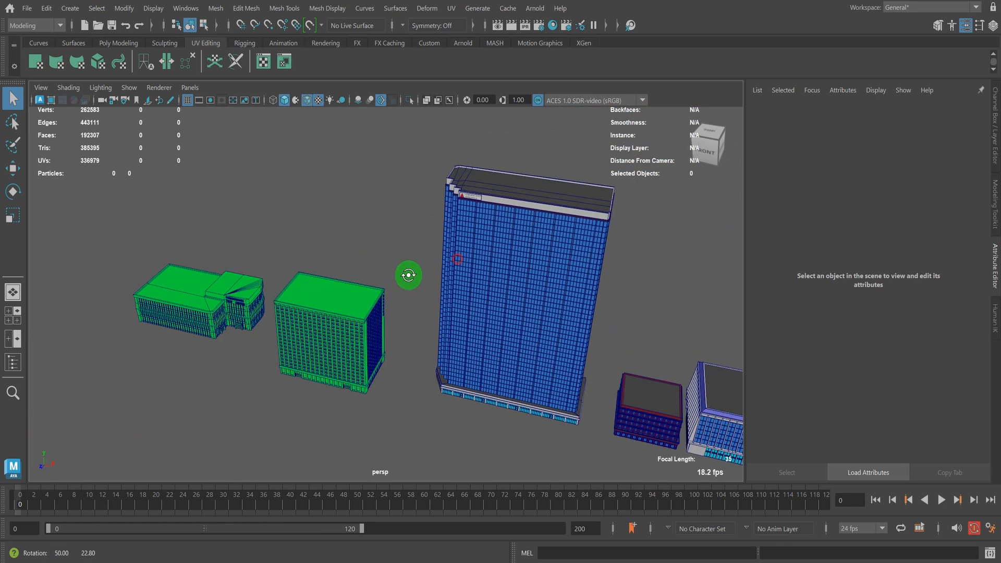
{"action": "middle_click_drag", "start_coordinate": [407, 275], "coordinate": [195, 233], "text": "alt"}
{"action": "middle_click_drag", "start_coordinate": [526, 292], "coordinate": [211, 227], "text": "alt"}
{"action": "left_click_drag", "start_coordinate": [211, 228], "coordinate": [256, 229], "text": "alt"}
{"action": "middle_click_drag", "start_coordinate": [464, 235], "coordinate": [3, 336], "text": "alt"}
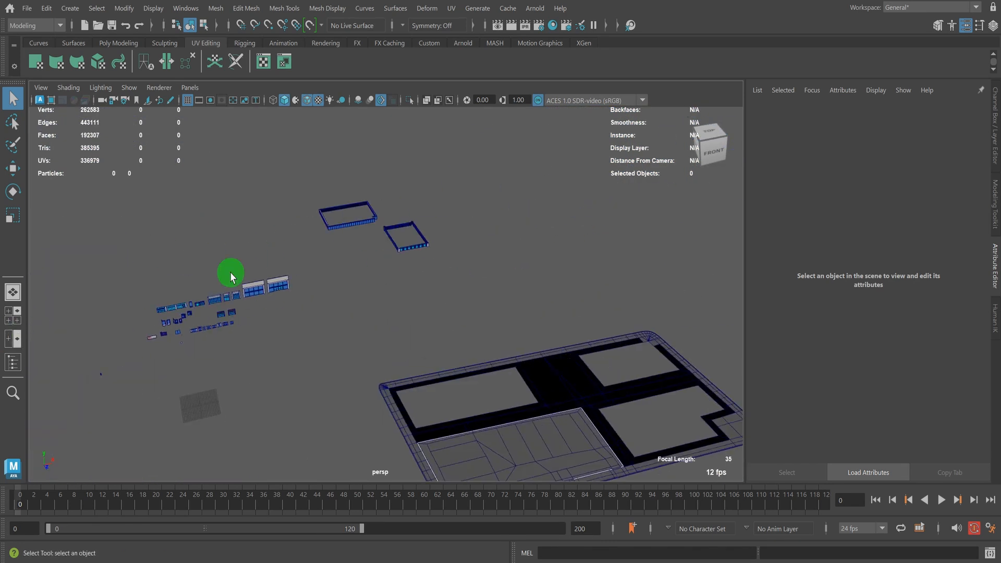
- Examine the full row of assembled buildings, comparing the Americana Airlines skyscraper with the smaller blocks and towers beside it
{"action": "middle_click_drag", "start_coordinate": [230, 273], "coordinate": [510, 205], "text": "alt"}
{"action": "middle_click_drag", "start_coordinate": [406, 261], "coordinate": [655, 183], "text": "alt"}
{"action": "scroll", "coordinate": [514, 266], "scroll_direction": "up", "scroll_amount": 4}
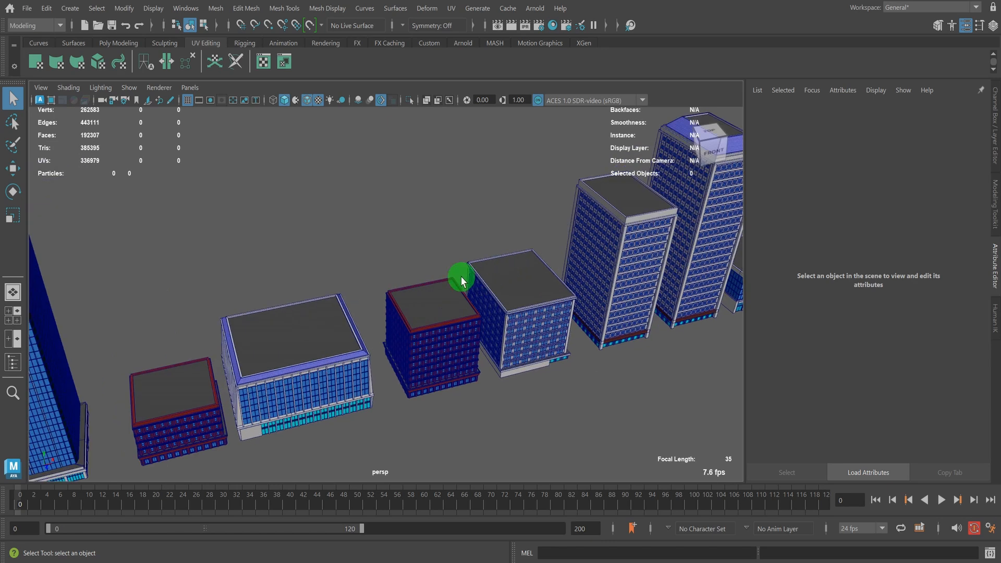
{"action": "middle_click_drag", "start_coordinate": [450, 281], "coordinate": [591, 226], "text": "alt"}
{"action": "scroll", "coordinate": [440, 247], "scroll_direction": "down", "scroll_amount": 5}
{"action": "scroll", "coordinate": [537, 230], "scroll_direction": "down", "scroll_amount": 1}
{"action": "mouse_move", "coordinate": [427, 248]}
{"action": "middle_mouse_down", "text": "alt"}
{"action": "mouse_move", "coordinate": [537, 231]}
{"action": "mouse_move", "coordinate": [439, 236]}
{"action": "middle_mouse_up", "text": "alt"}
{"action": "scroll", "coordinate": [536, 231], "scroll_direction": "down", "scroll_amount": 3}
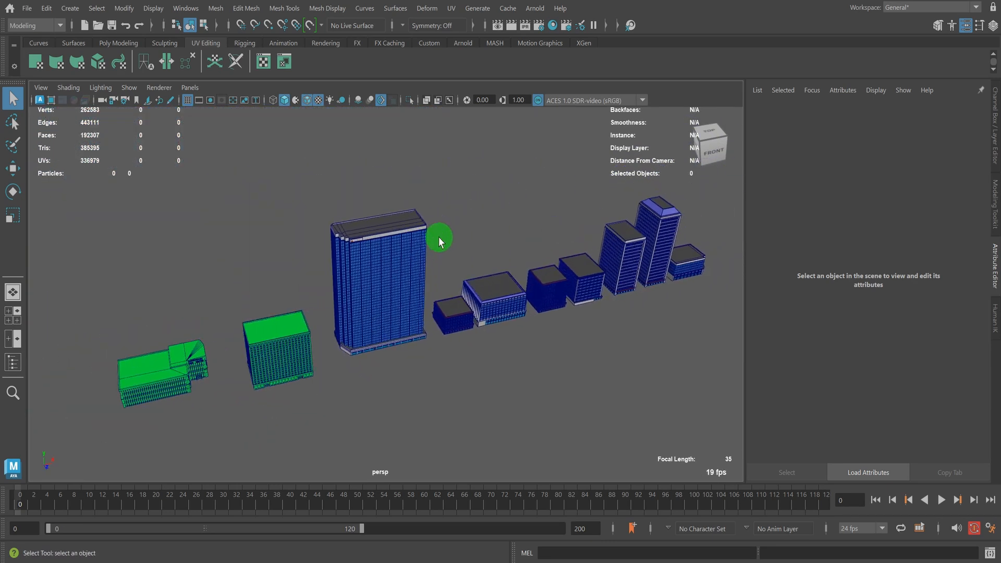
{"action": "left_click_drag", "start_coordinate": [574, 247], "coordinate": [530, 233], "text": "alt"}
{"action": "scroll", "coordinate": [529, 232], "scroll_direction": "up", "scroll_amount": 5}
{"action": "middle_click_drag", "start_coordinate": [480, 215], "coordinate": [423, 271], "text": "alt"}
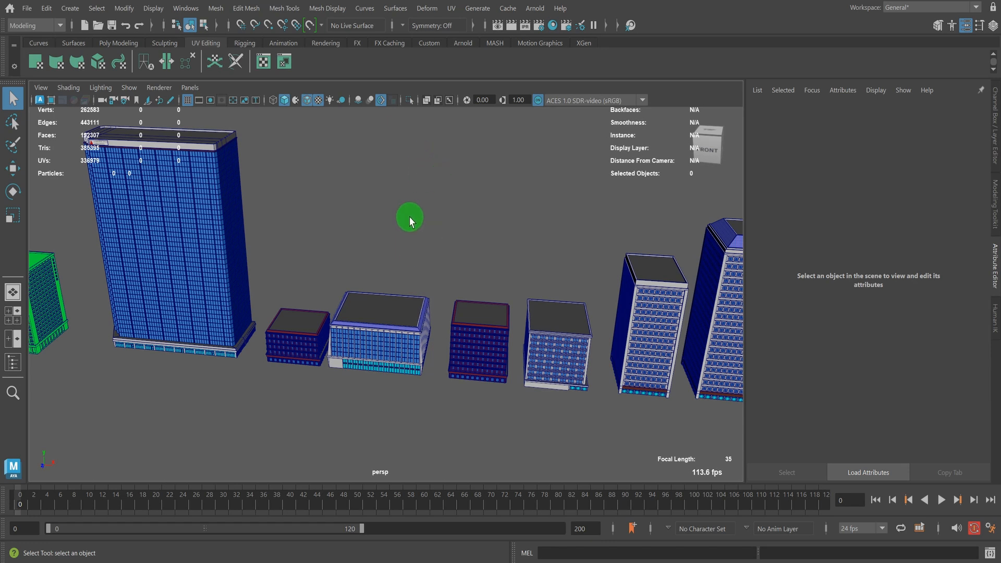
{"action": "scroll", "coordinate": [408, 216], "scroll_direction": "down", "scroll_amount": 2}
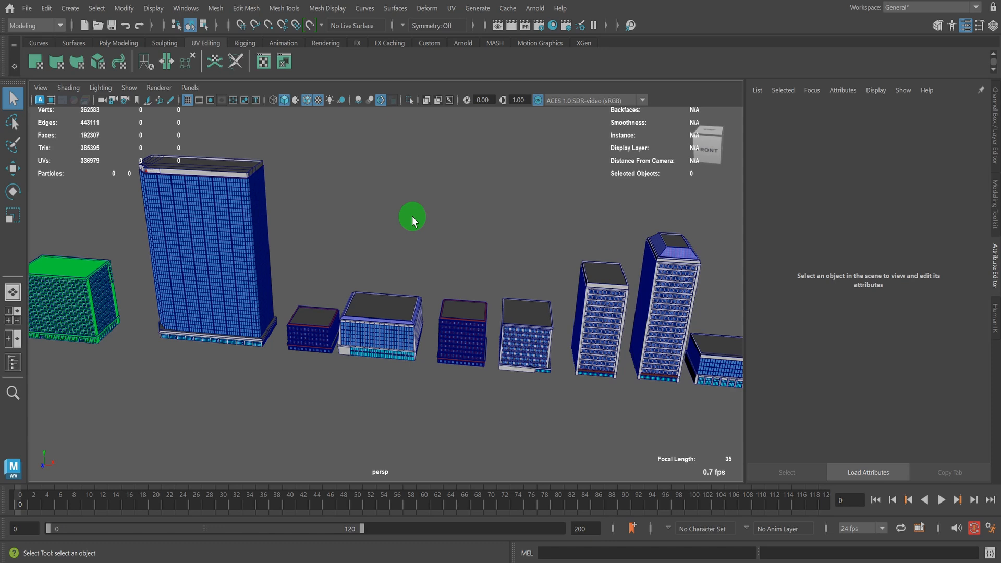
{"action": "scroll", "coordinate": [394, 227], "scroll_direction": "up", "scroll_amount": 2}
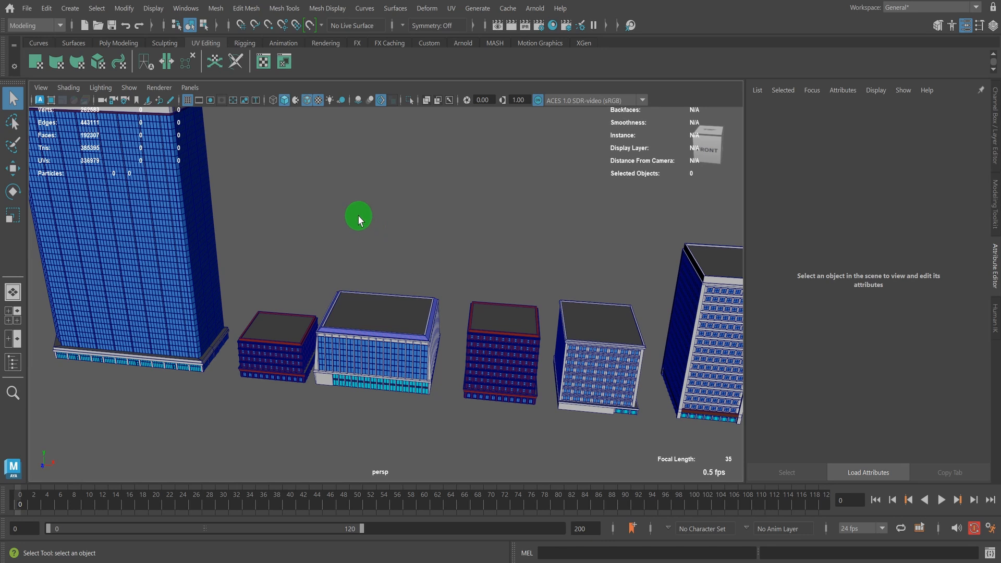
{"action": "right_click_drag", "start_coordinate": [139, 207], "coordinate": [219, 186]}
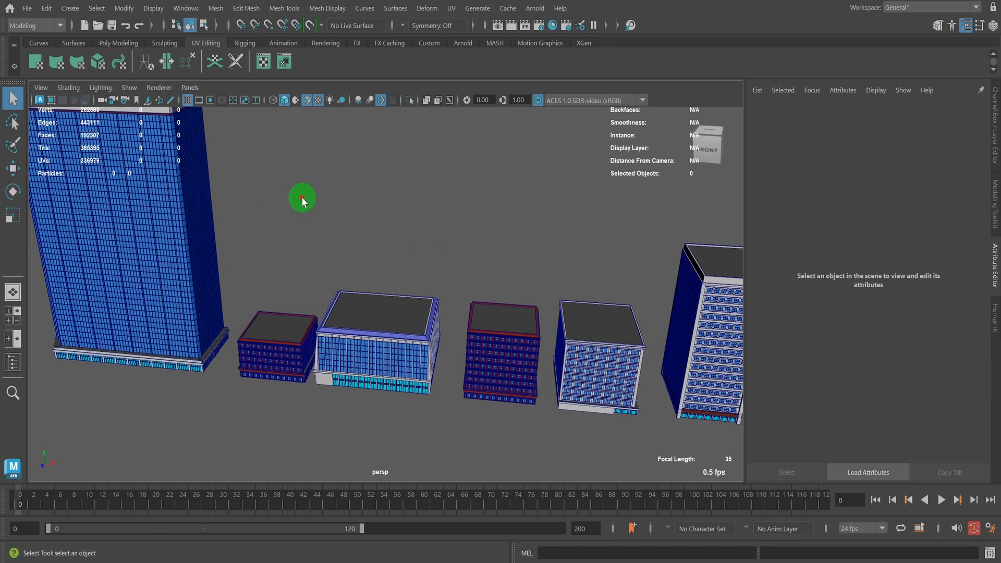
{"action": "left_click_drag", "start_coordinate": [313, 224], "coordinate": [313, 228], "text": "alt"}
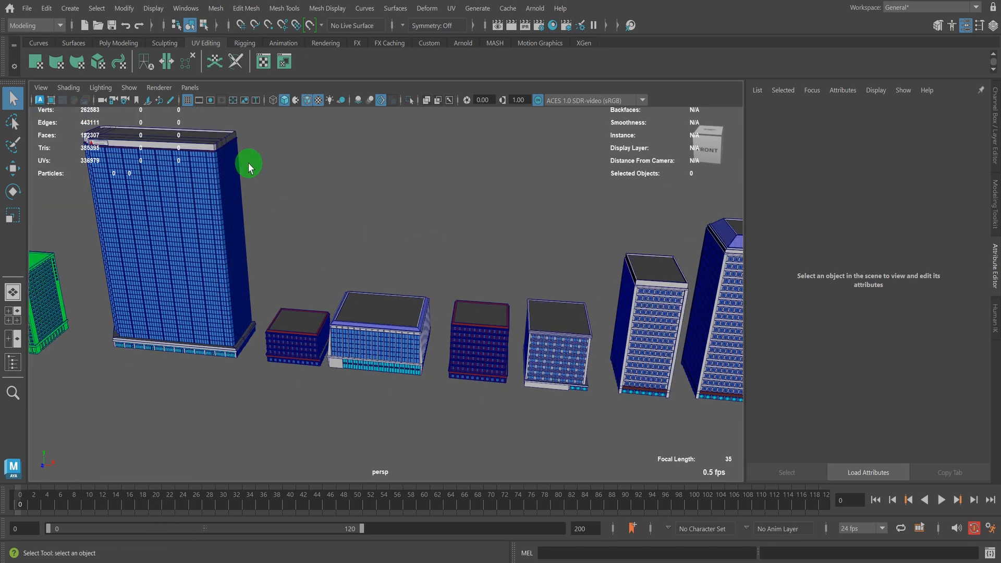